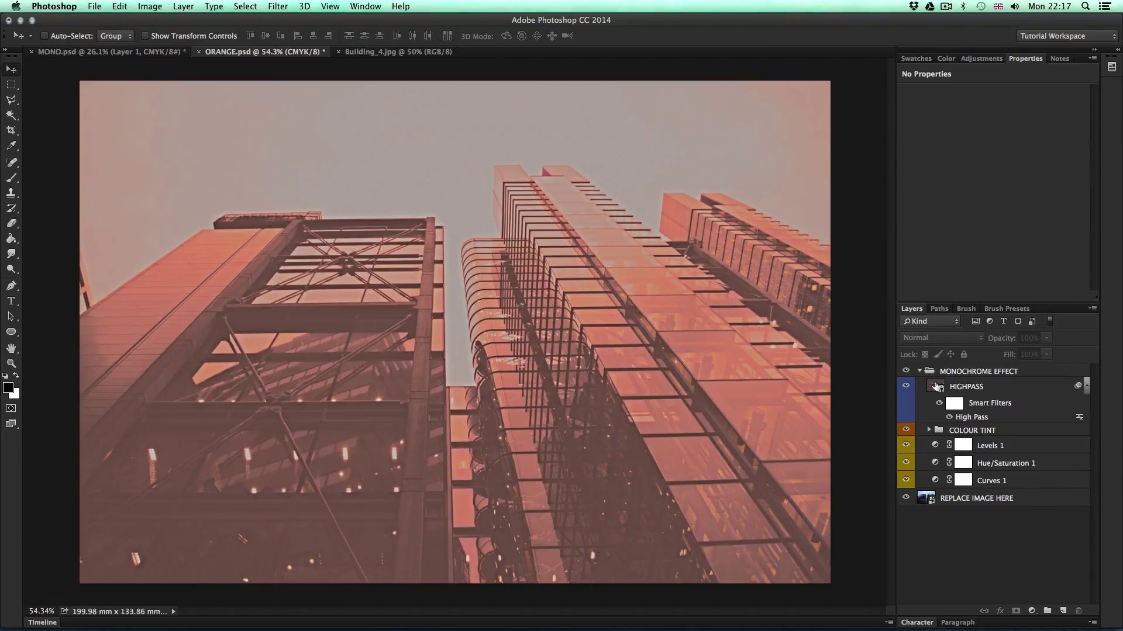
Step: Collapse the MONOCHROME EFFECT group and toggle its visibility to compare the photo with and without the effect
click(920, 371)
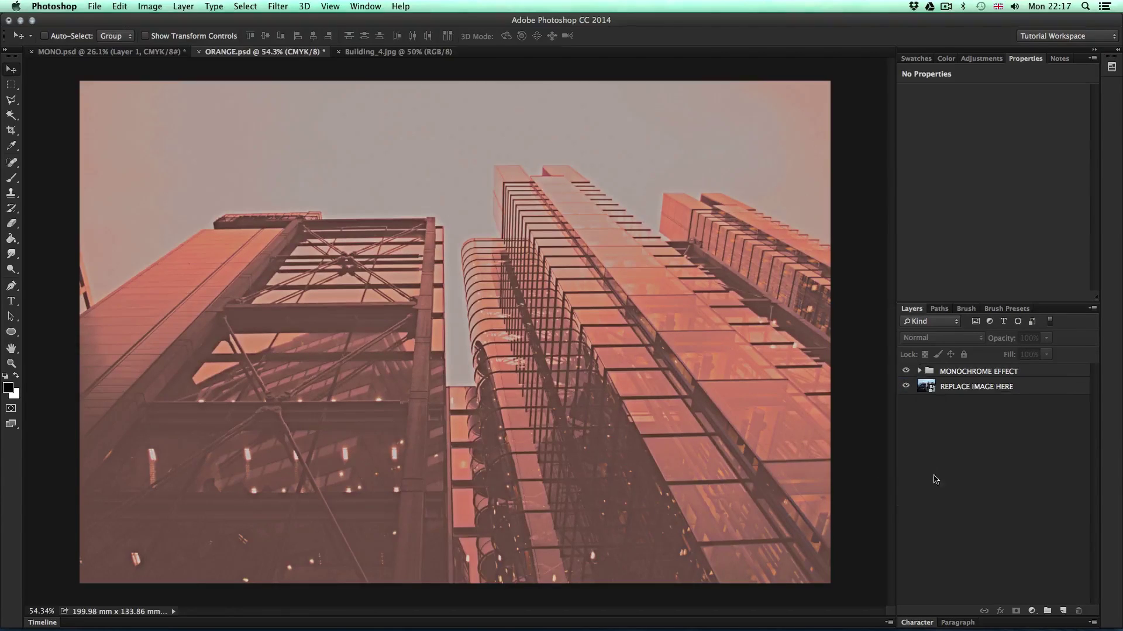
click(906, 371)
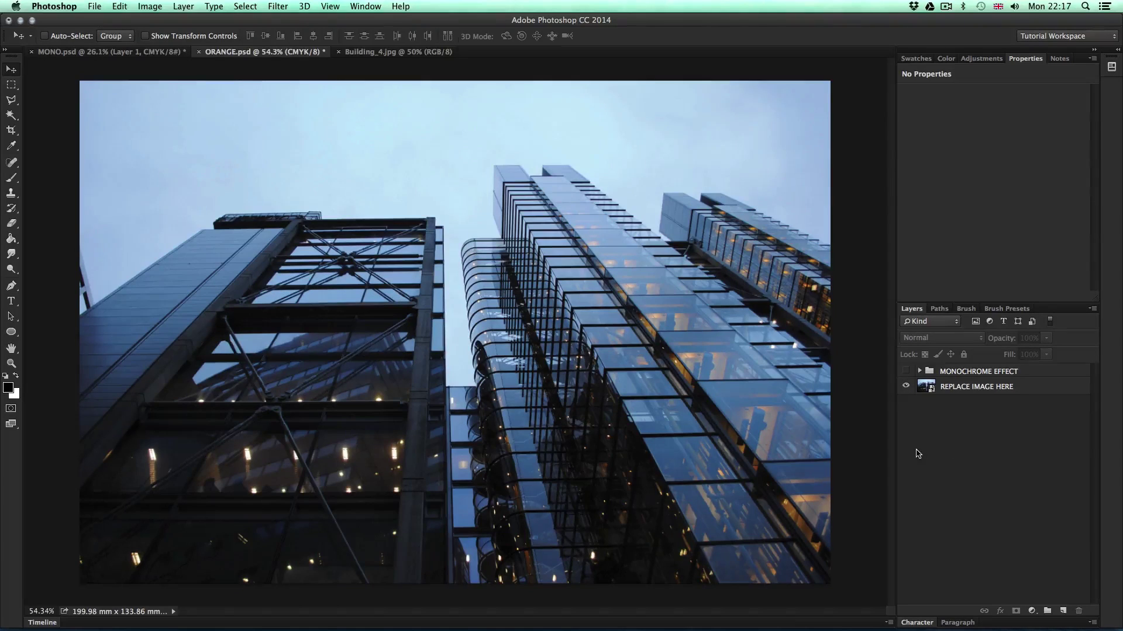
click(906, 372)
click(906, 371)
click(905, 371)
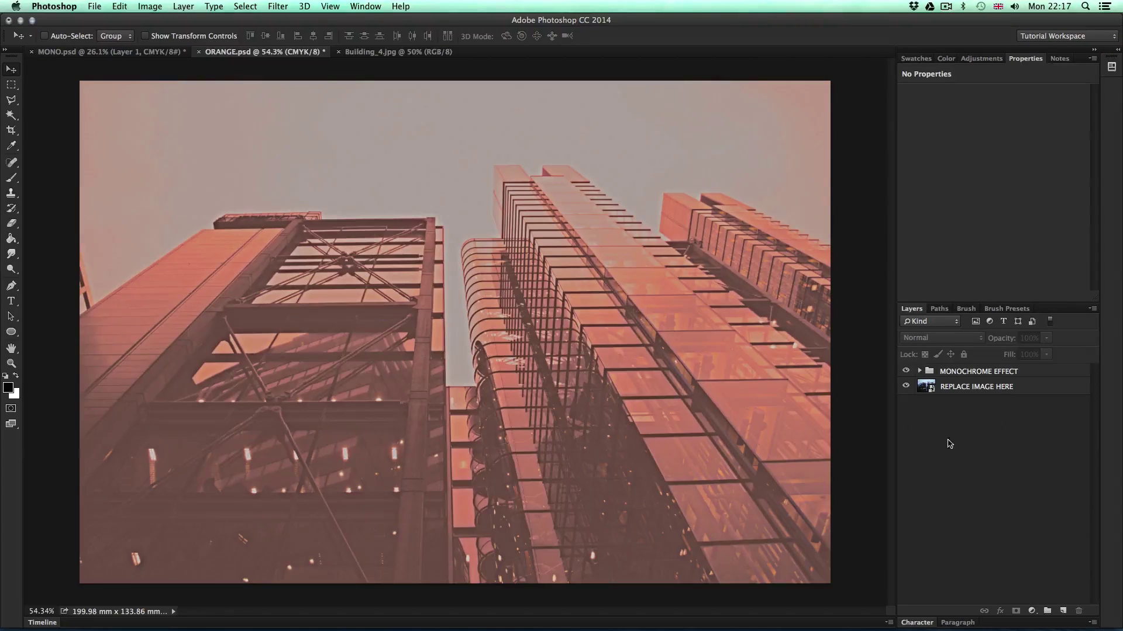
Step: Expand the MONOCHROME EFFECT group and inspect its adjustment layers and the fills inside the COLOUR TINT subgroup
click(919, 371)
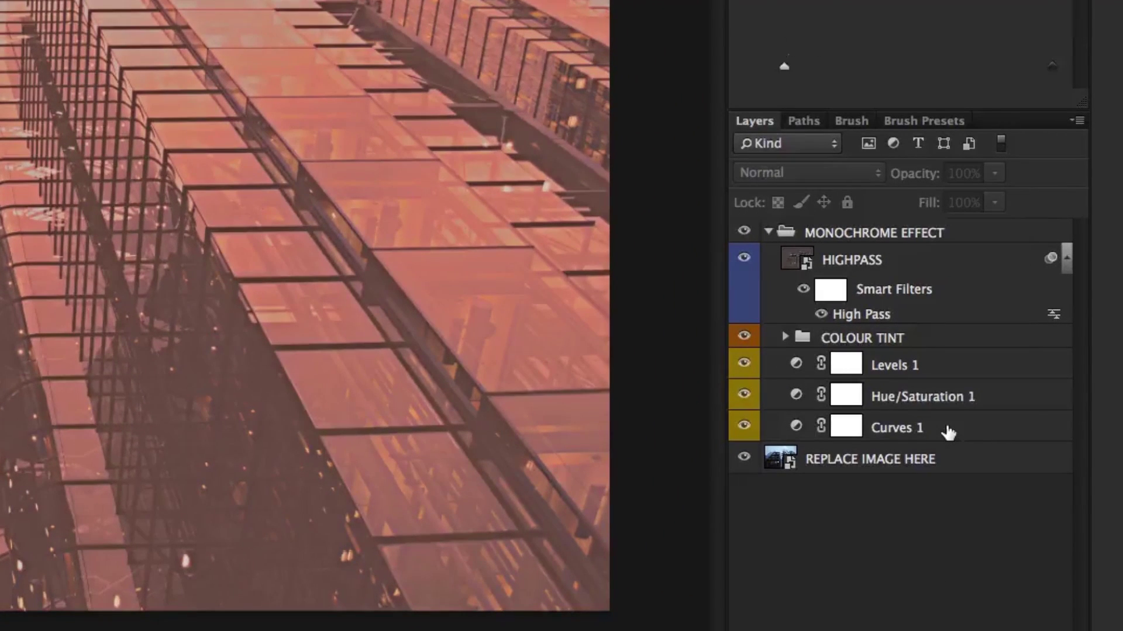
click(1020, 481)
click(949, 400)
click(946, 368)
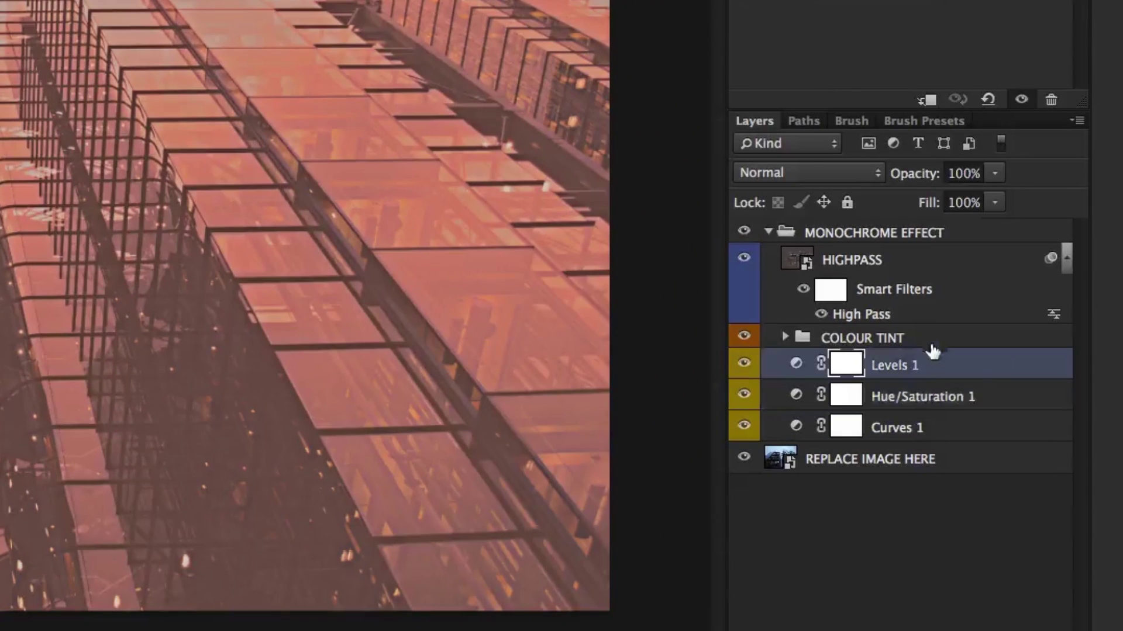
click(851, 343)
click(785, 338)
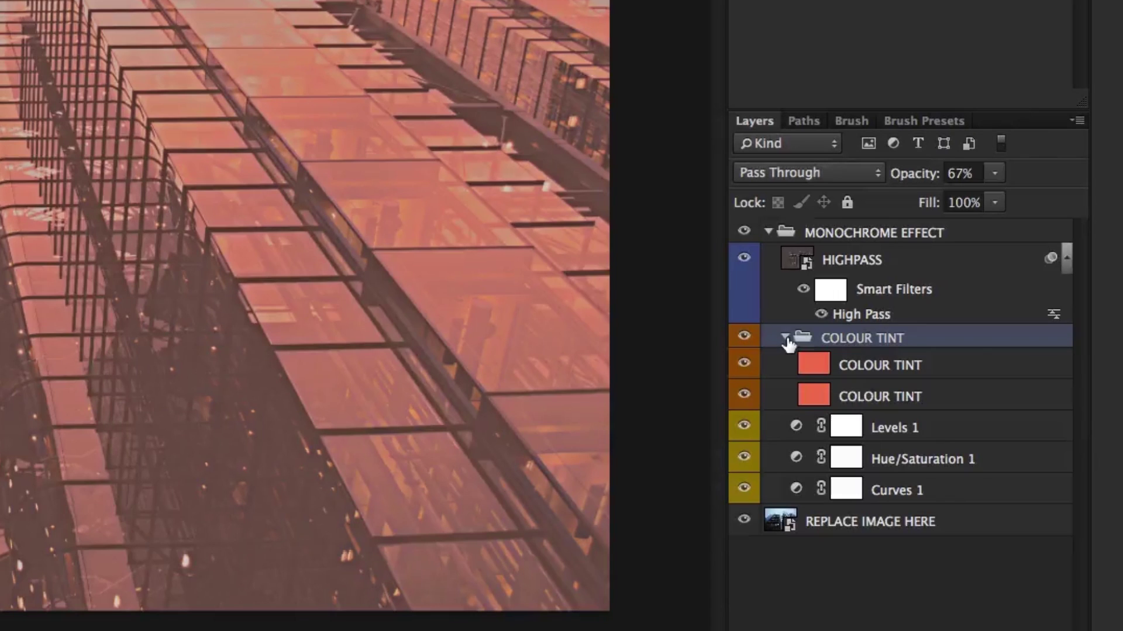
click(785, 338)
click(827, 525)
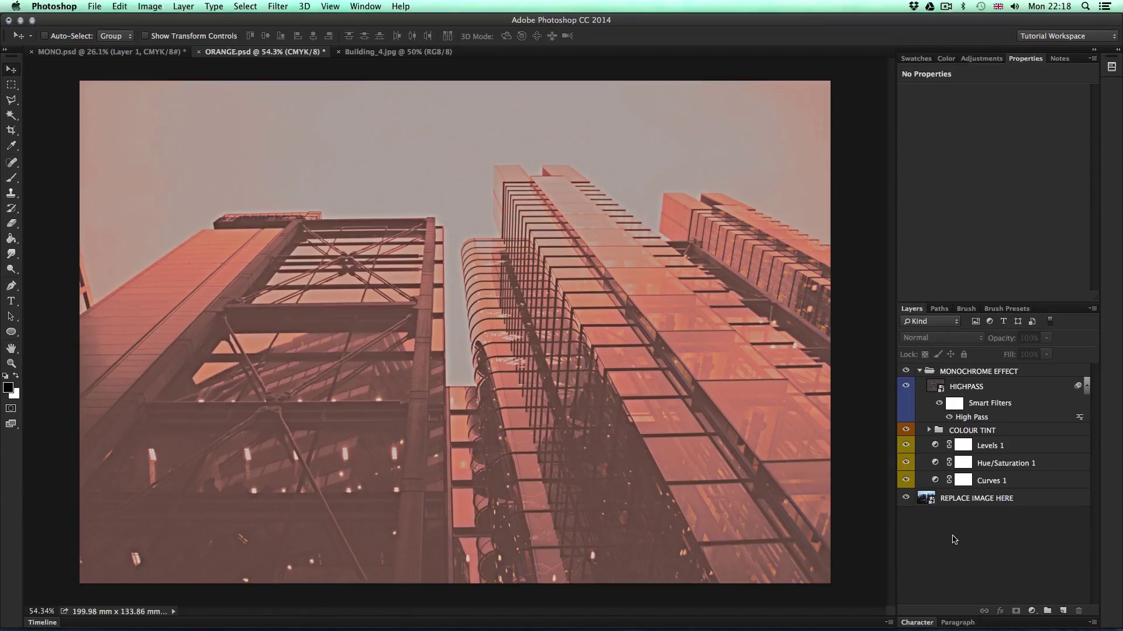
Step: Open the contents of the REPLACE IMAGE HERE smart object and copy the whole Building_4.jpg image
click(1027, 502)
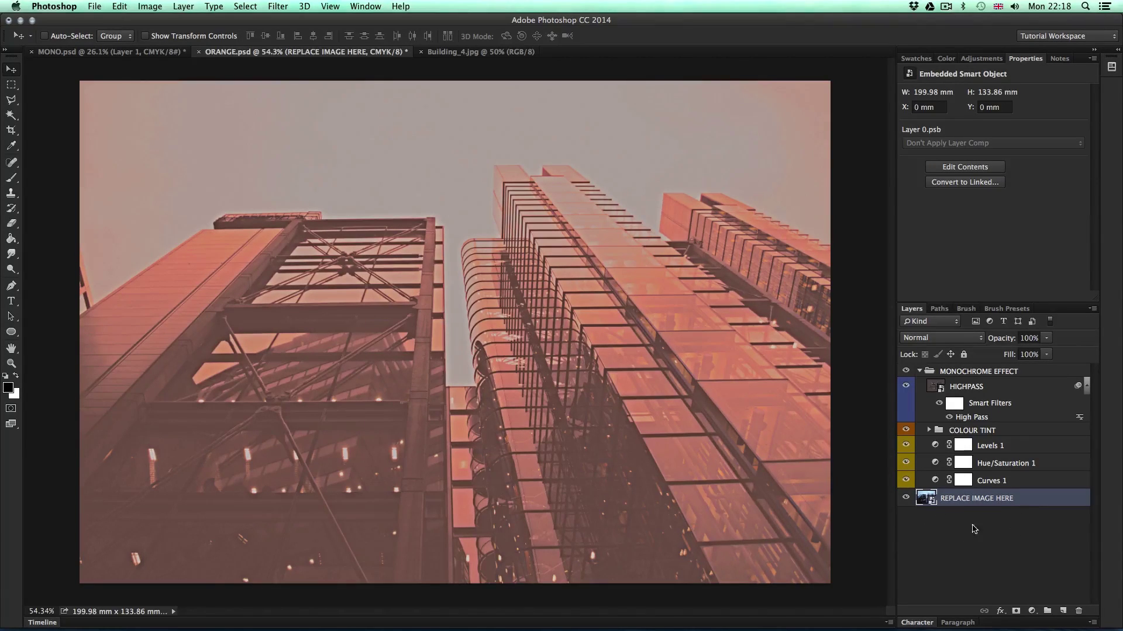
double_click(926, 497)
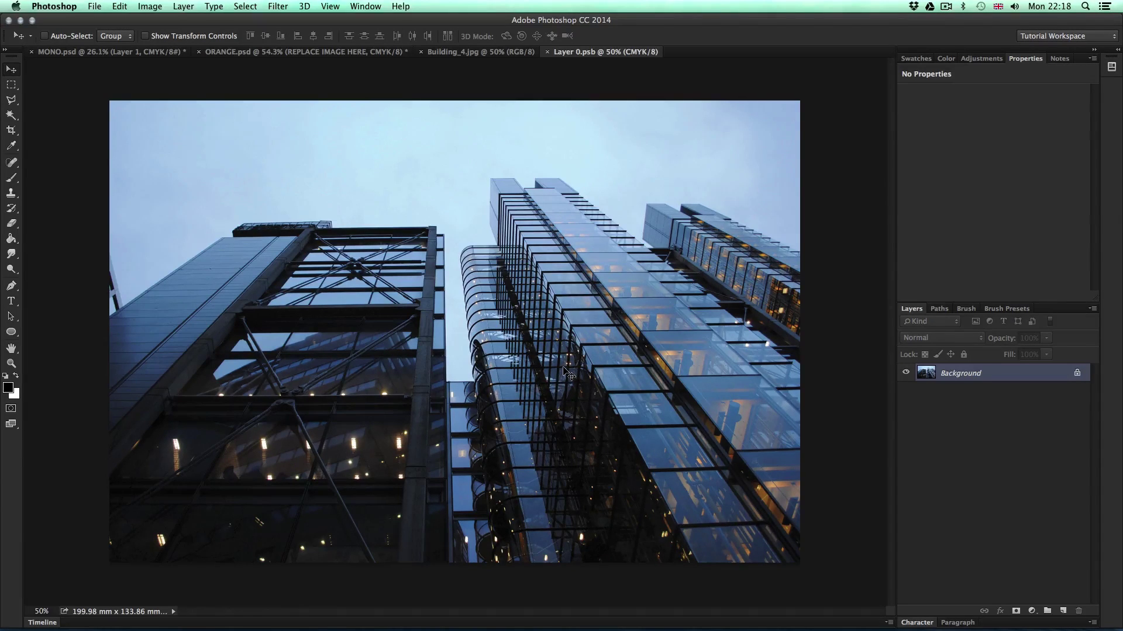
click(448, 52)
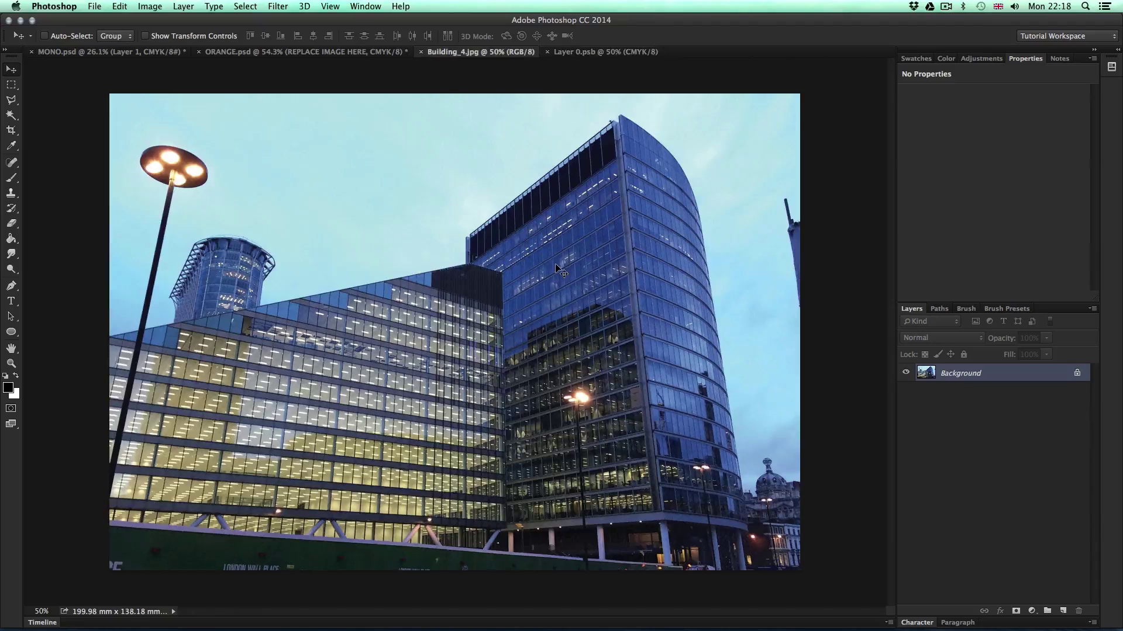
key(super+a)
key(super+c)
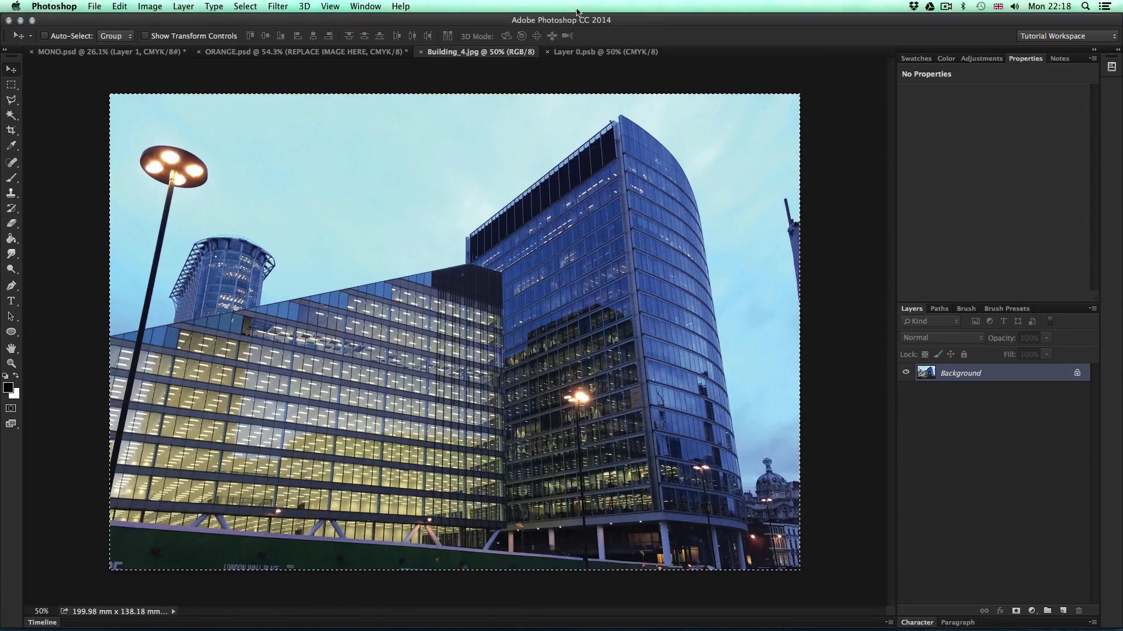
Step: Paste the copied building photo into Layer 0.psb, close it with its changes saved, and return to ORANGE.psd
click(579, 52)
key(super+v)
key(super+w)
click(658, 217)
click(746, 272)
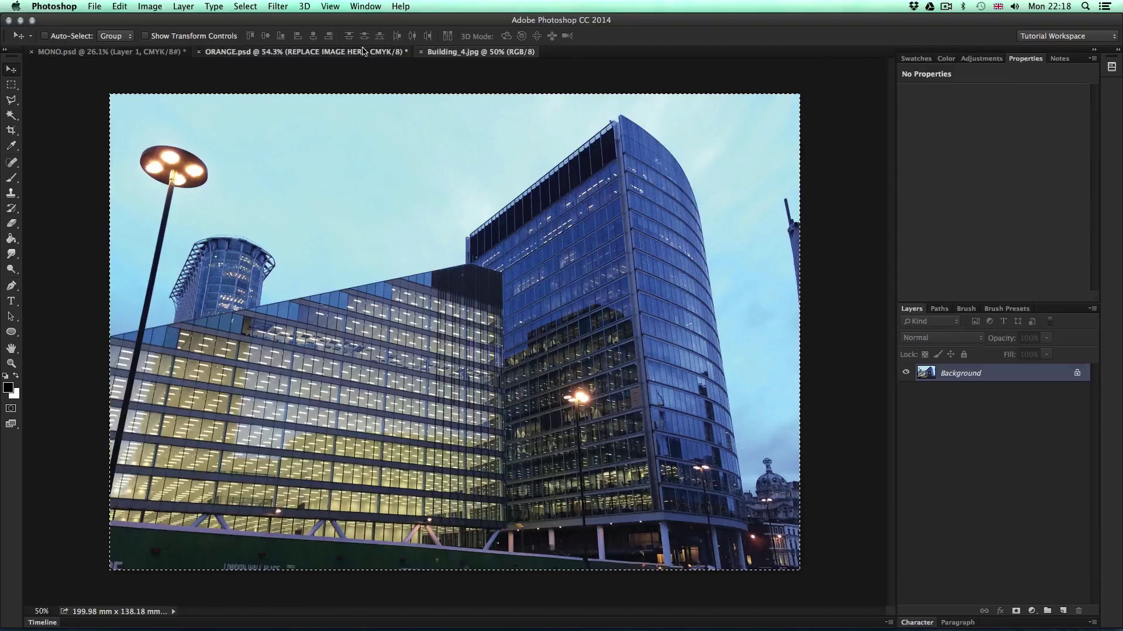
click(362, 51)
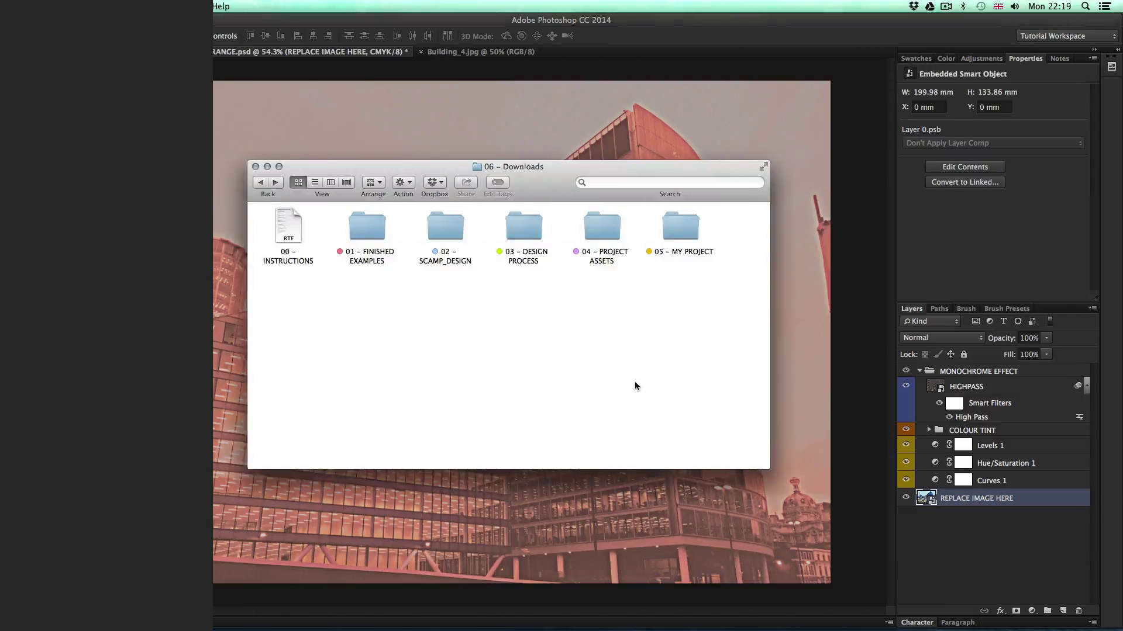
Step: In Finder, preview all the colour PSD files in the 07 - MONOCHROME COLOURS folder of 04 - PROJECT ASSETS together
click(606, 252)
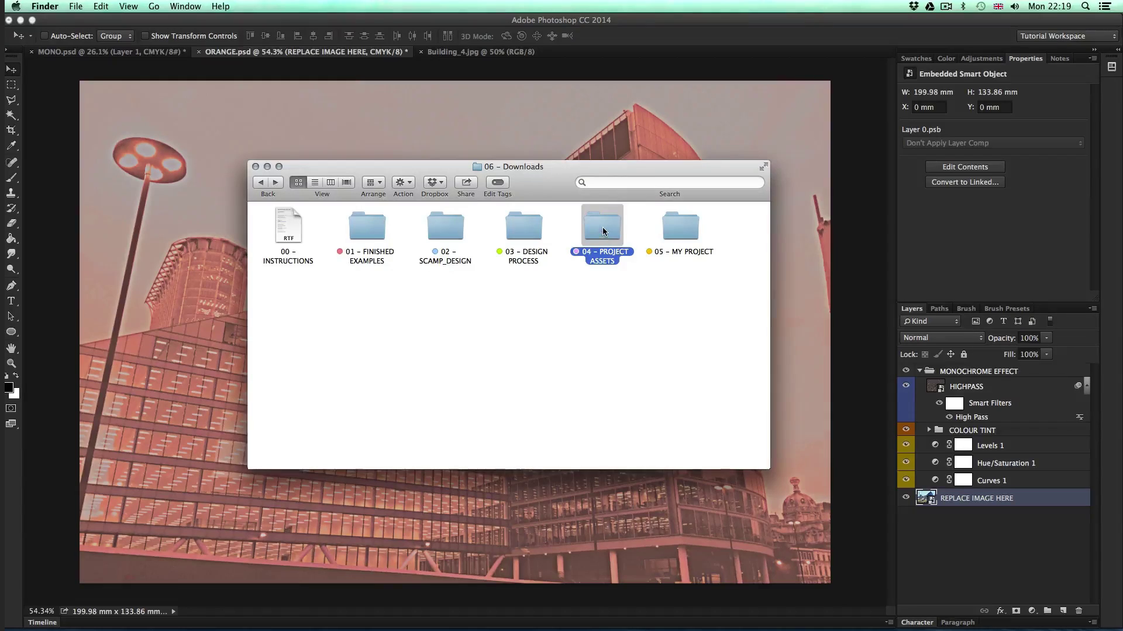
double_click(606, 252)
click(289, 293)
double_click(289, 293)
drag(274, 300, 704, 228)
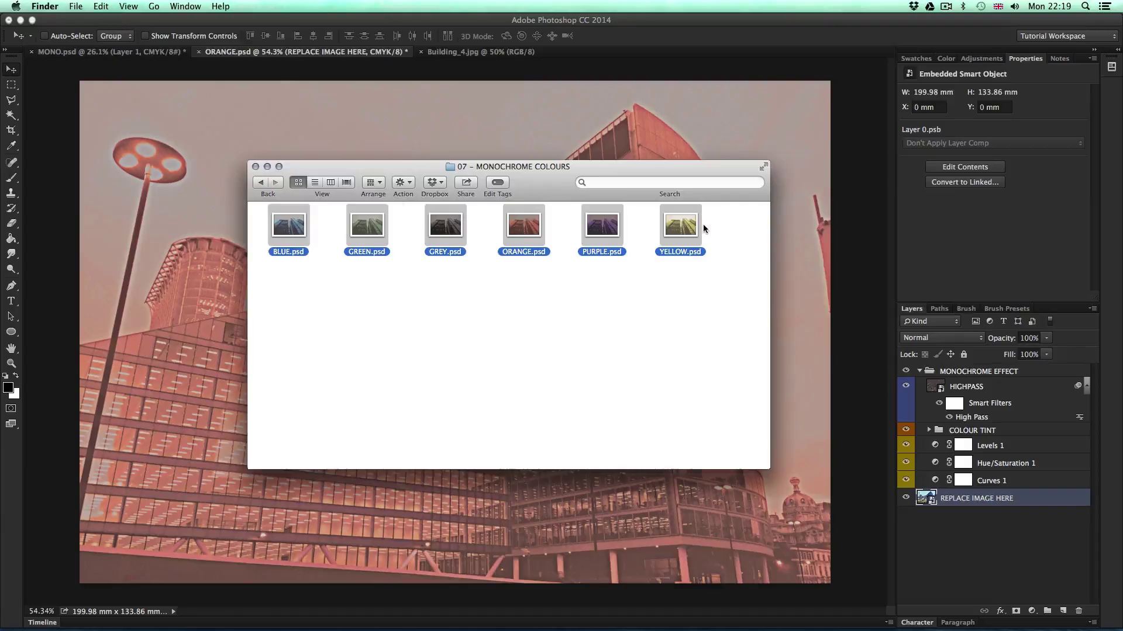
key(space)
click(213, 44)
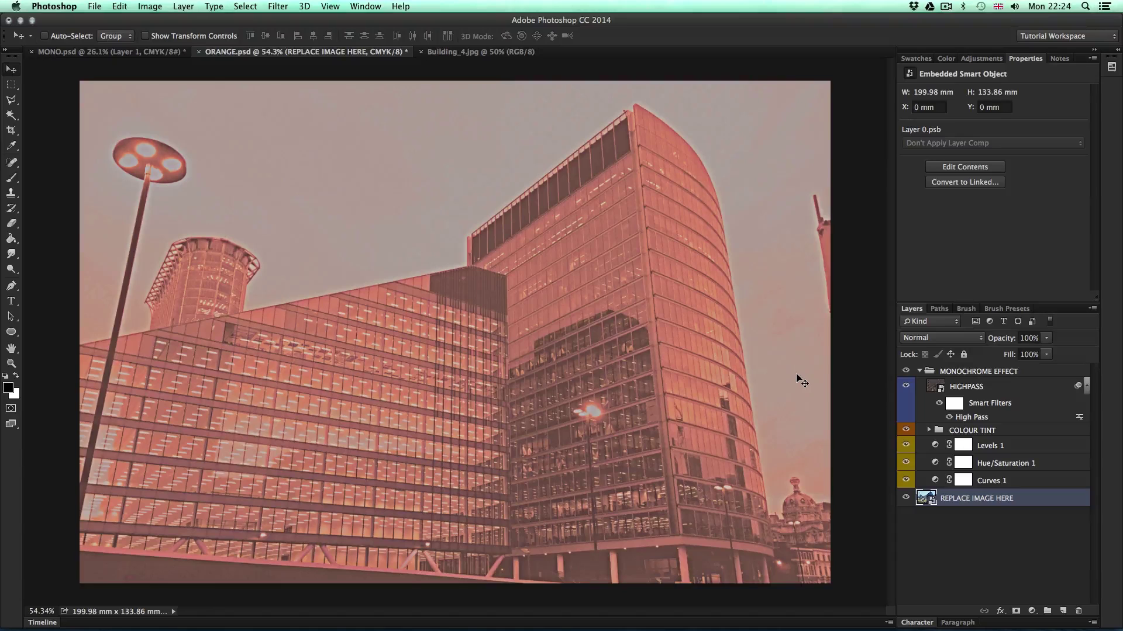
Step: Switch to InDesign and review the images in 03 - PS BROCHURE.indd from the cover to the spread on pages 10–11
key(super+Tab)
key(super+Tab)
key(super+Tab)
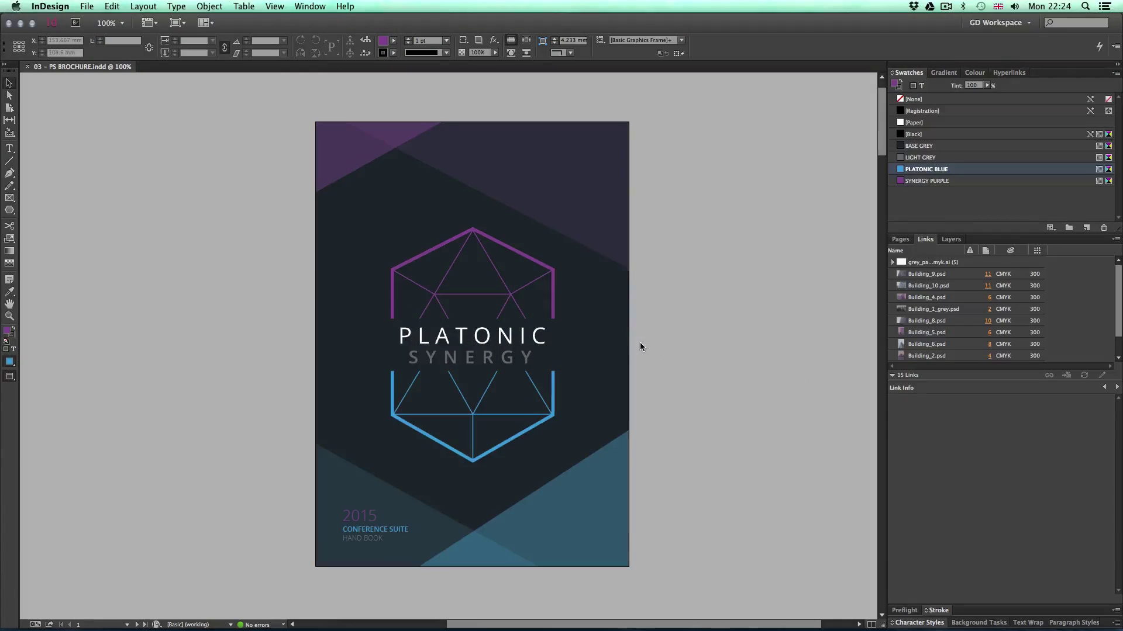
scroll(569, 356, down, 15)
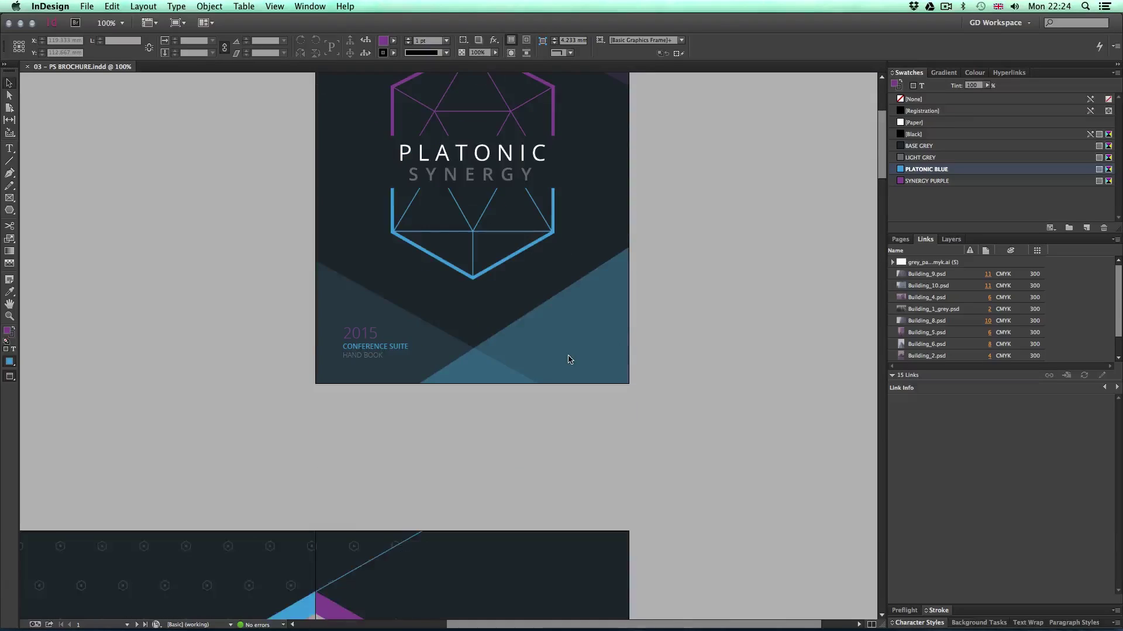
drag(450, 356, 614, 307)
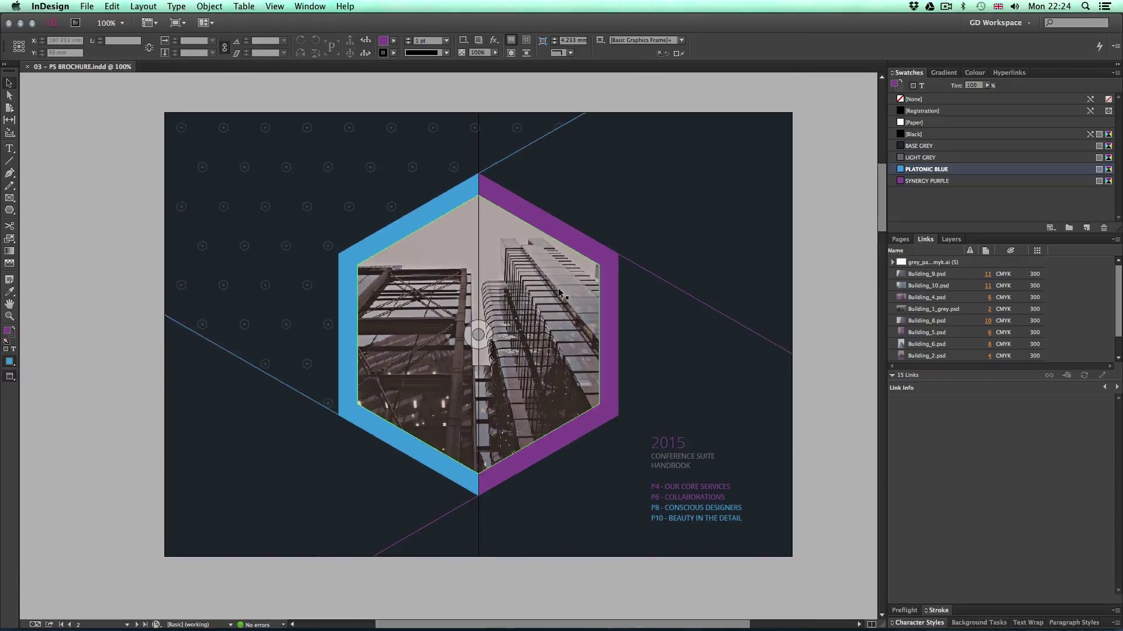
scroll(553, 352, down, 12)
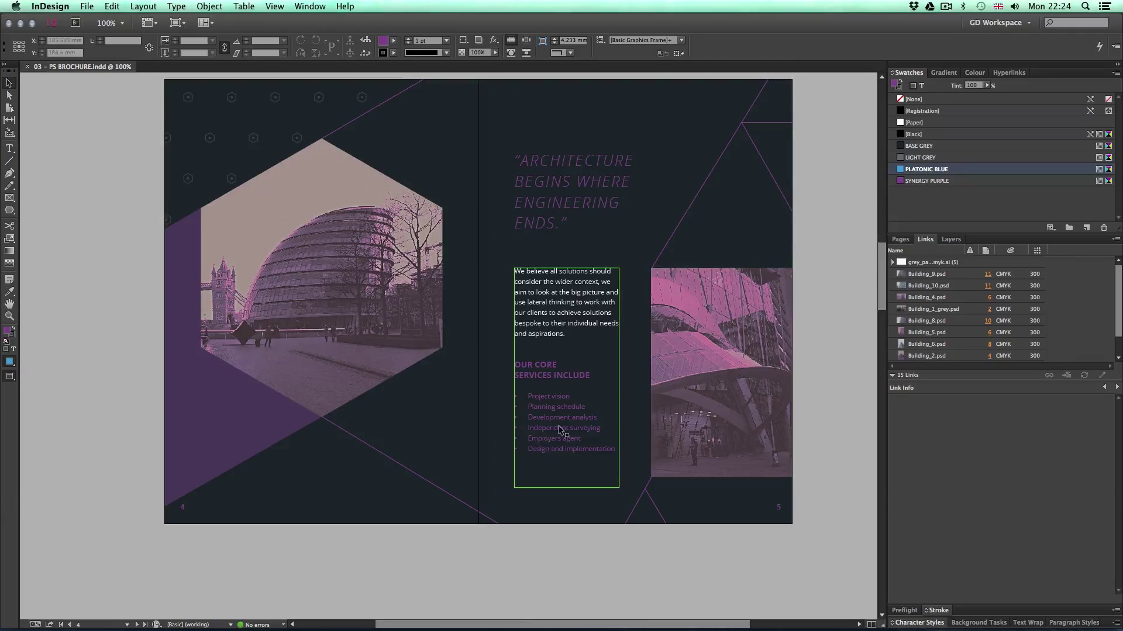
scroll(558, 426, down, 10)
scroll(559, 426, down, 10)
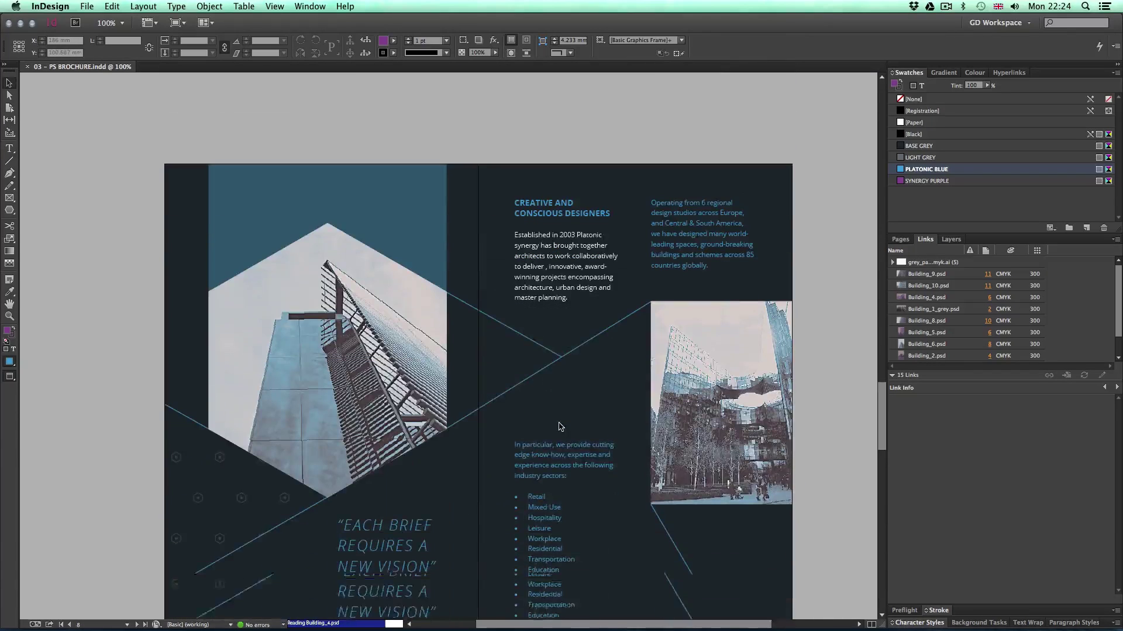
scroll(602, 400, down, 2)
scroll(601, 400, right, 2)
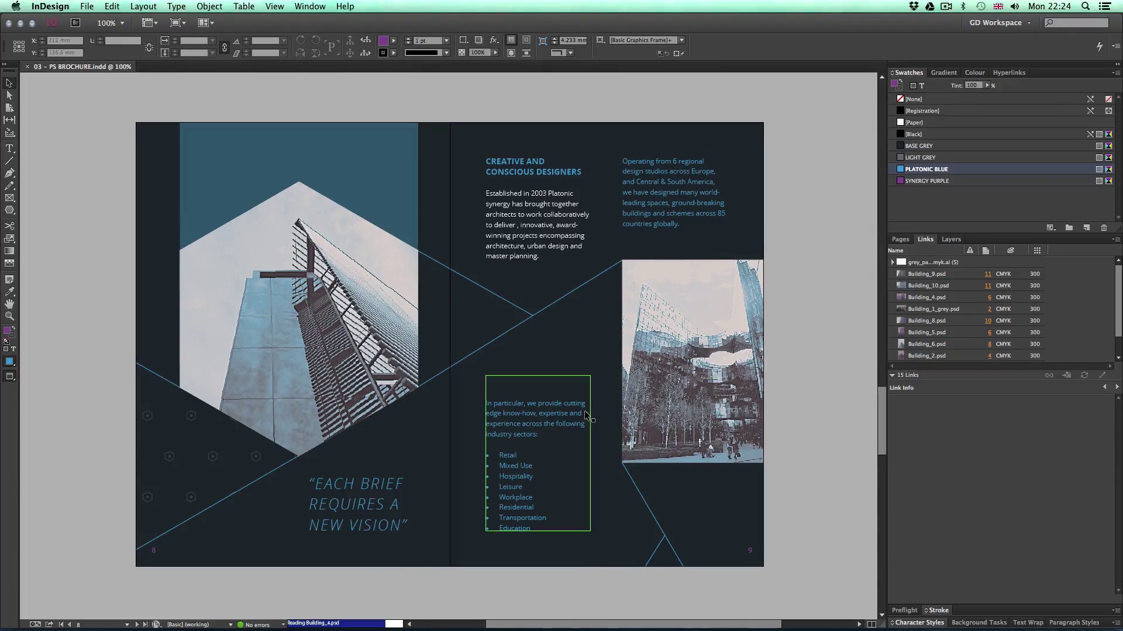
scroll(584, 411, down, 8)
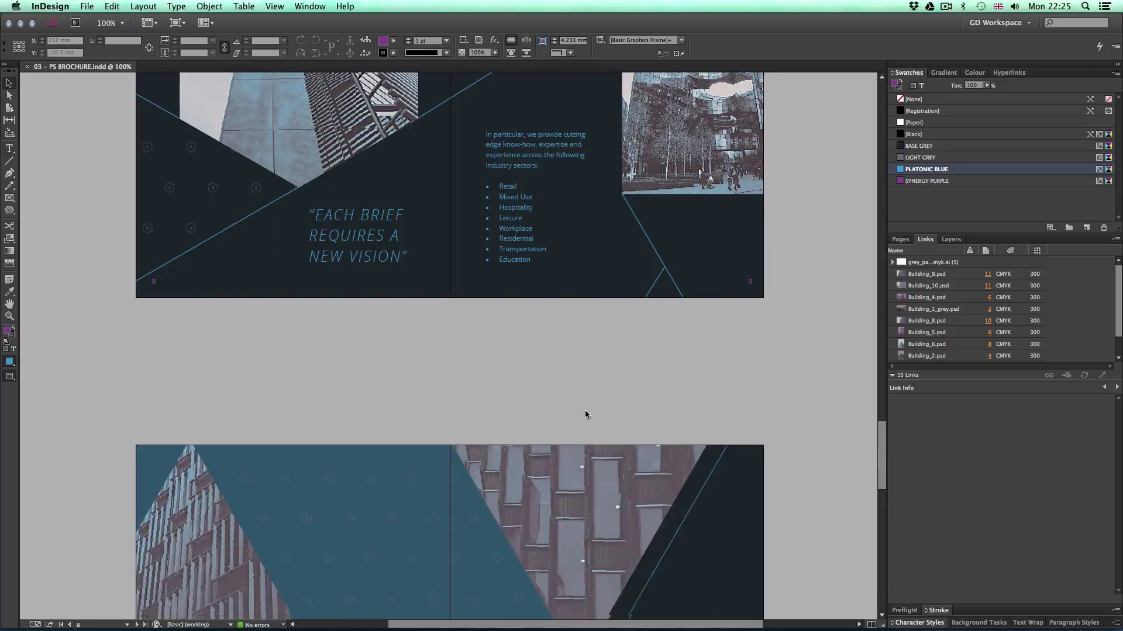
scroll(586, 414, down, 2)
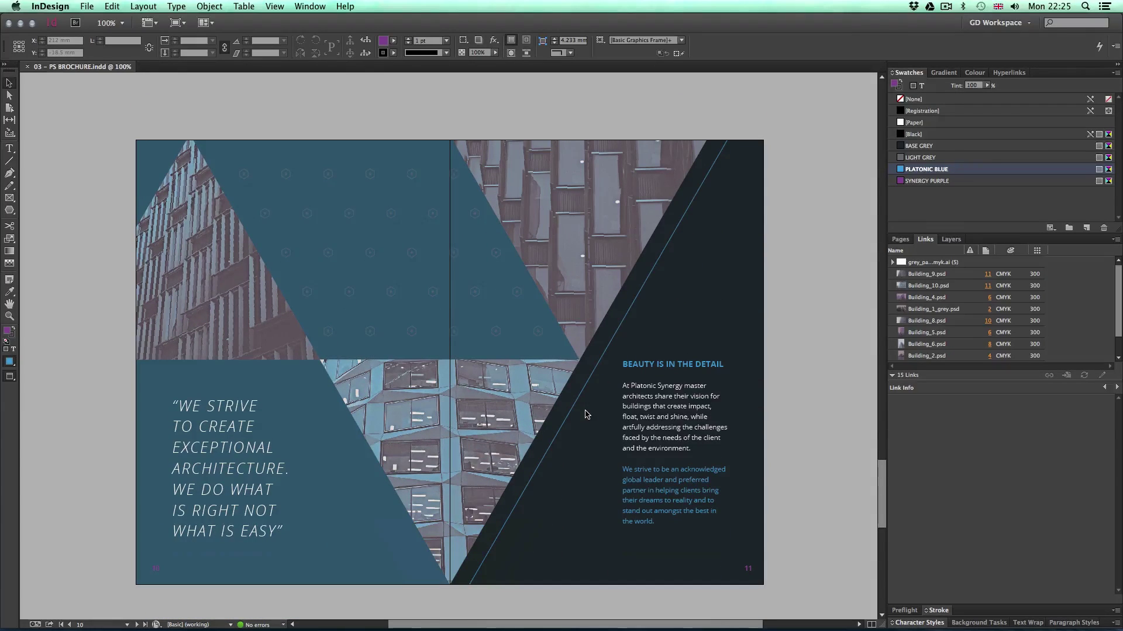
Step: Go back through the brochure to the contents spread with the hexagonal building image
scroll(586, 414, up, 9)
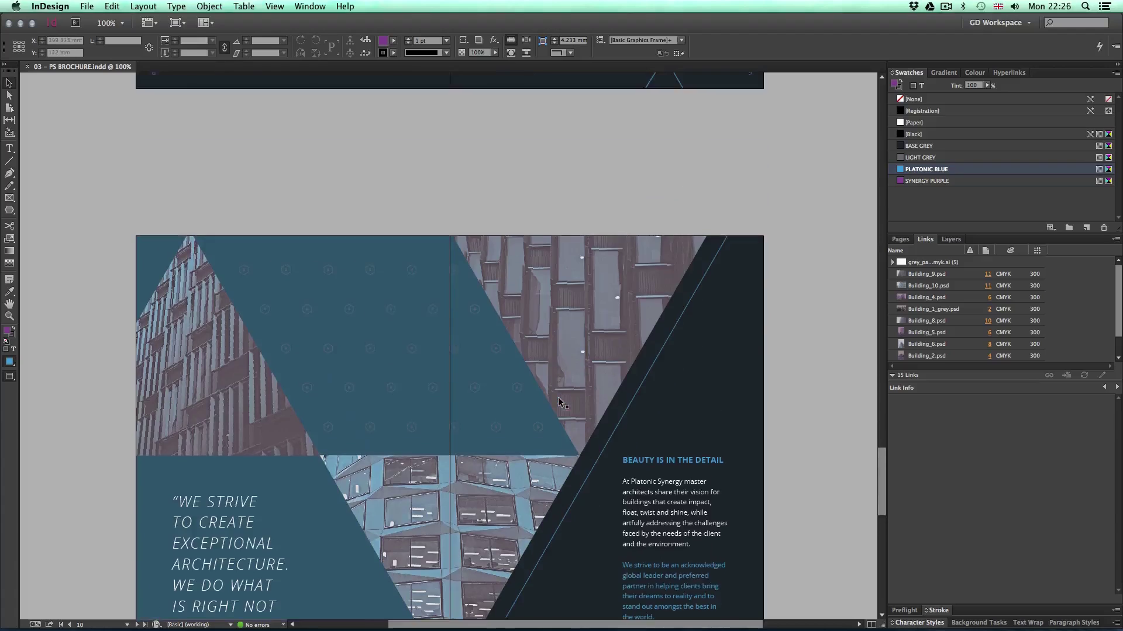
scroll(558, 401, up, 20)
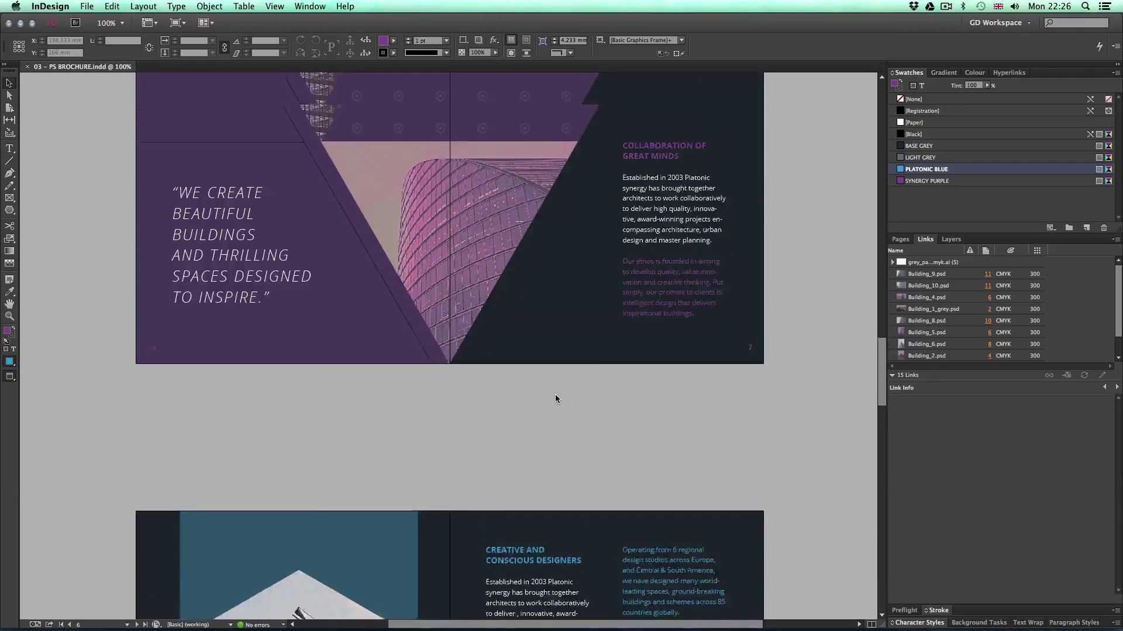
scroll(554, 394, up, 6)
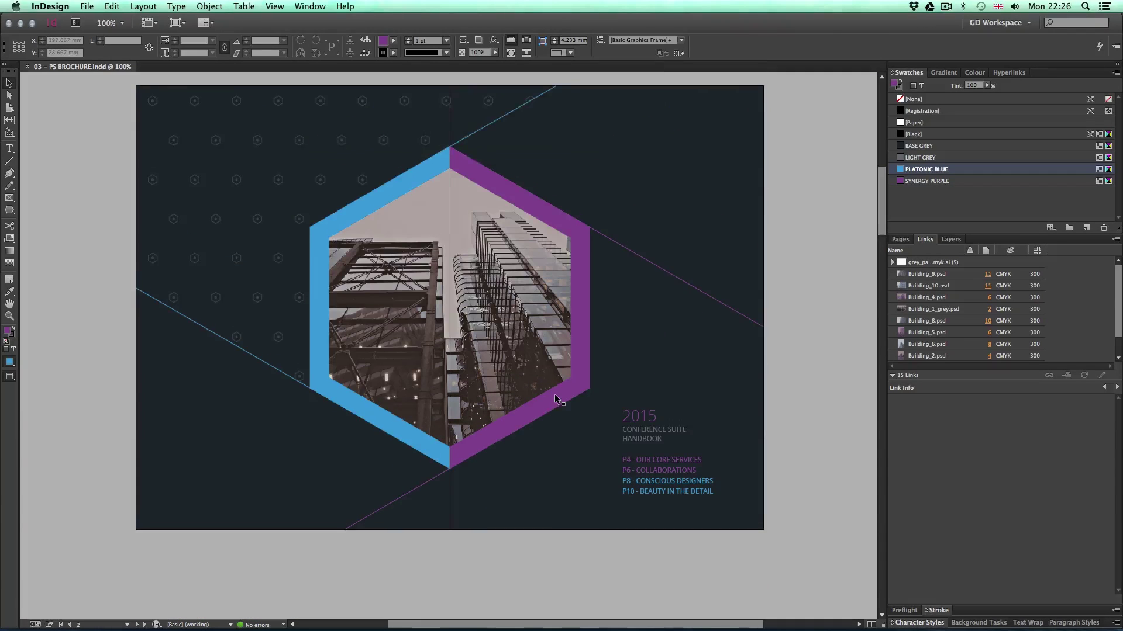
scroll(561, 389, up, 1)
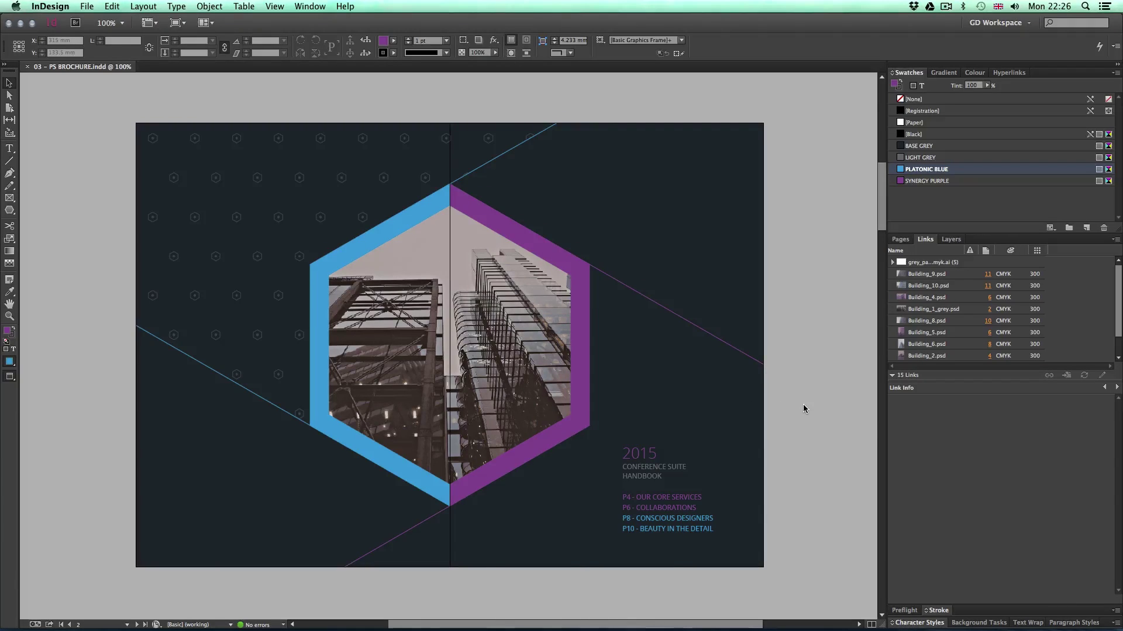
Step: Switch to Finder and preview all the finished brochure images stored in the ASSETS folder of 01 - ID [WORK DOCS]
key(super+Tab)
key(super+Tab)
key(super+Tab)
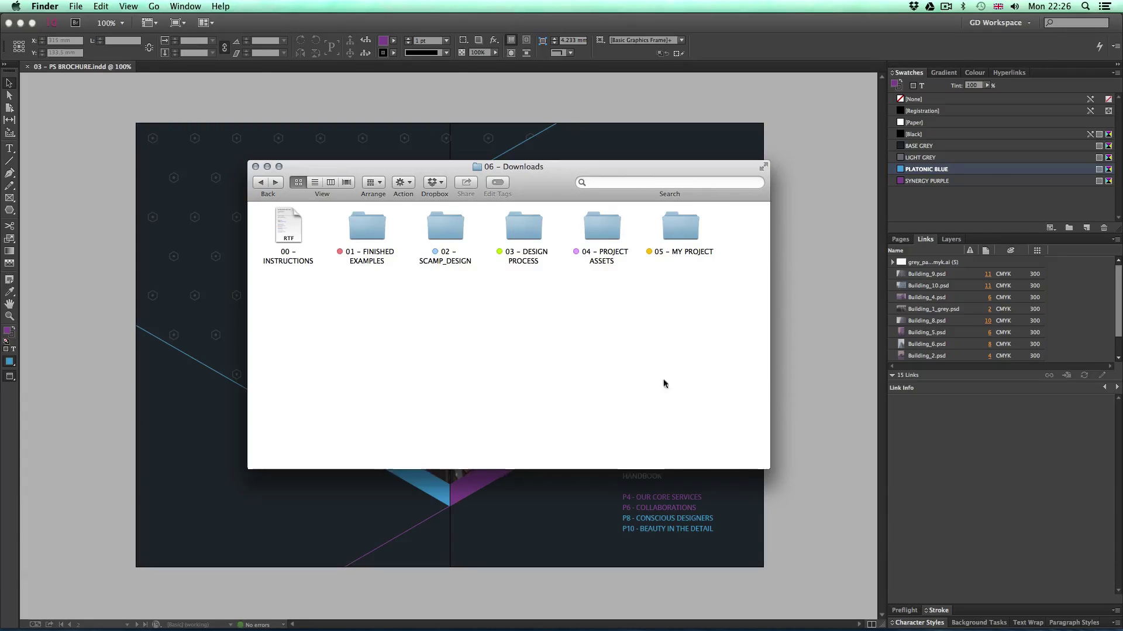
double_click(363, 225)
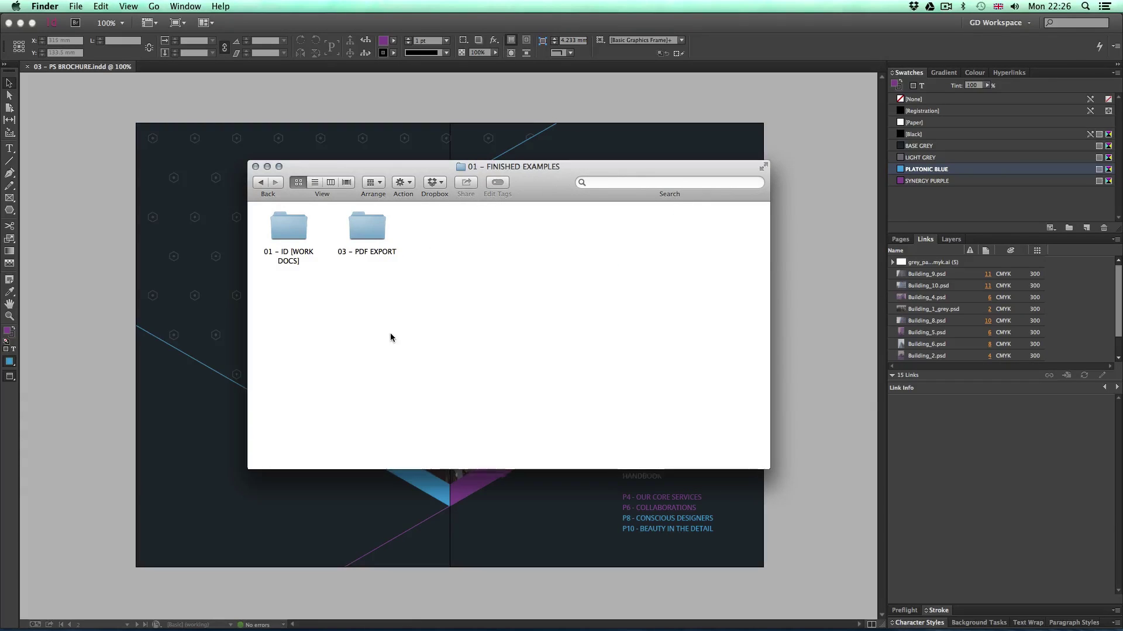
double_click(289, 227)
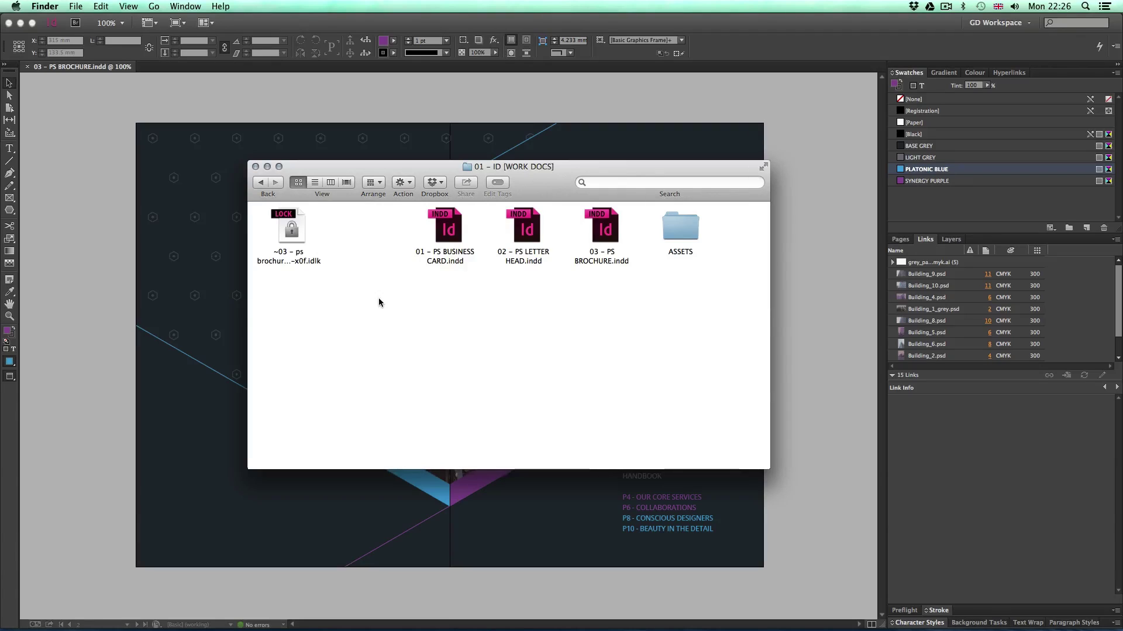
double_click(680, 229)
double_click(372, 253)
drag(751, 386, 289, 218)
key(space)
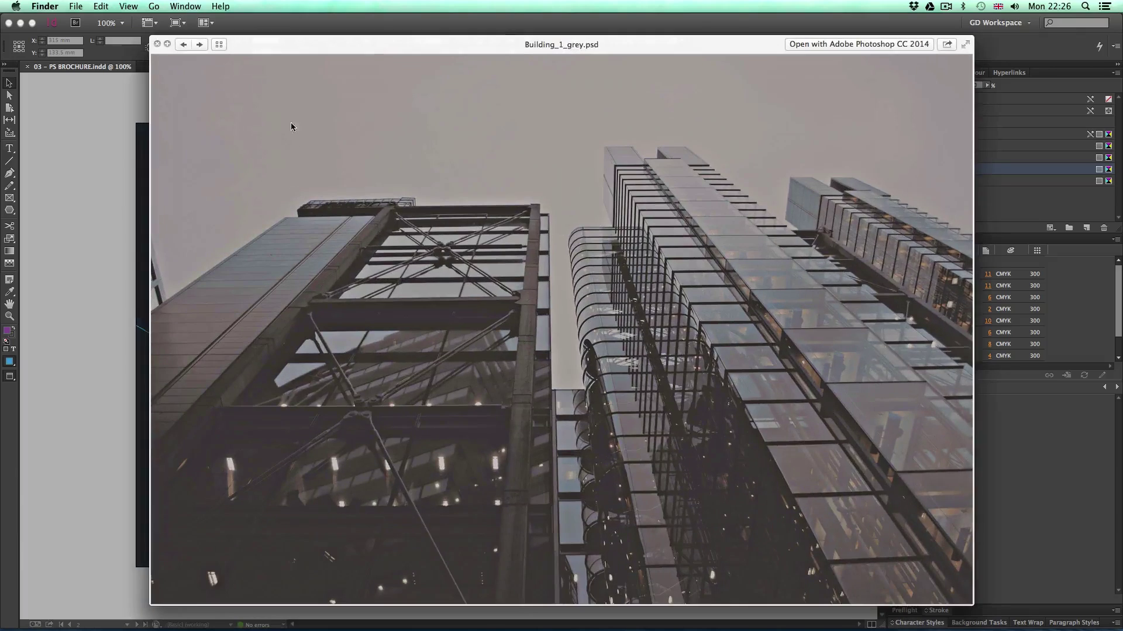
click(221, 46)
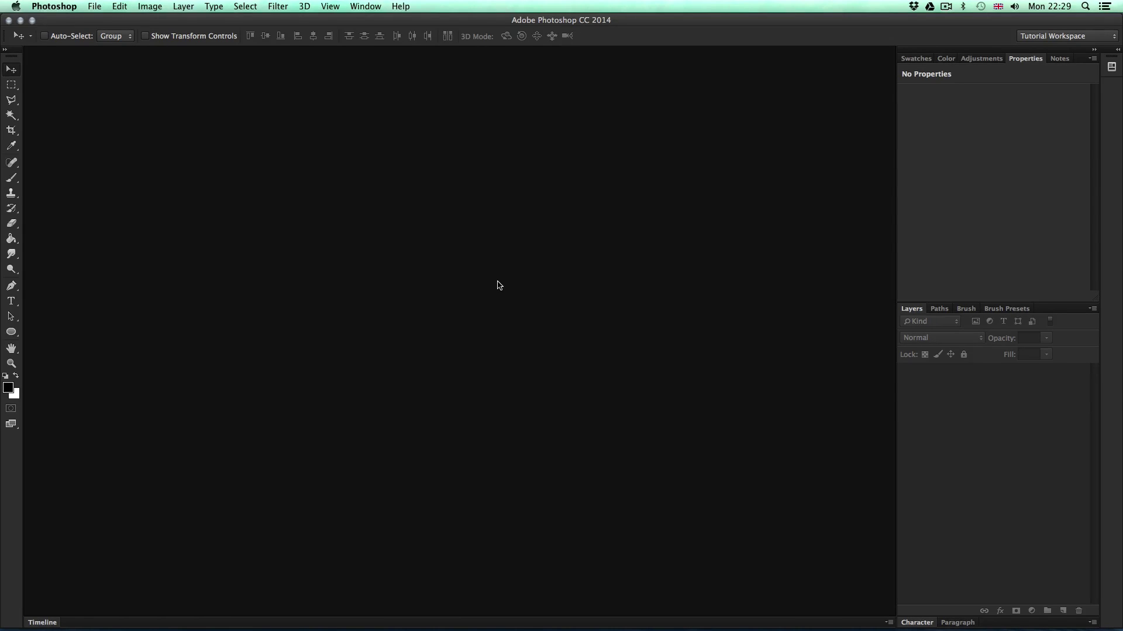
Step: Switch to Finder and open Building_1.jpg from the 05 - IMAGES folder of 04 - PROJECT ASSETS in Photoshop
key(super+Tab)
key(super+Tab)
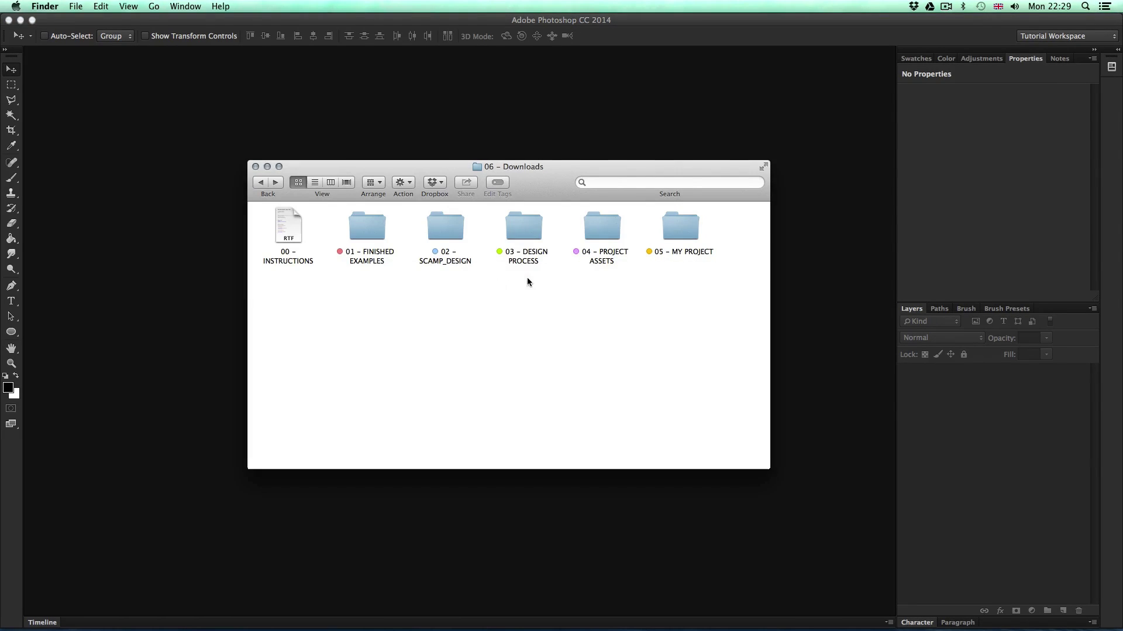
double_click(601, 228)
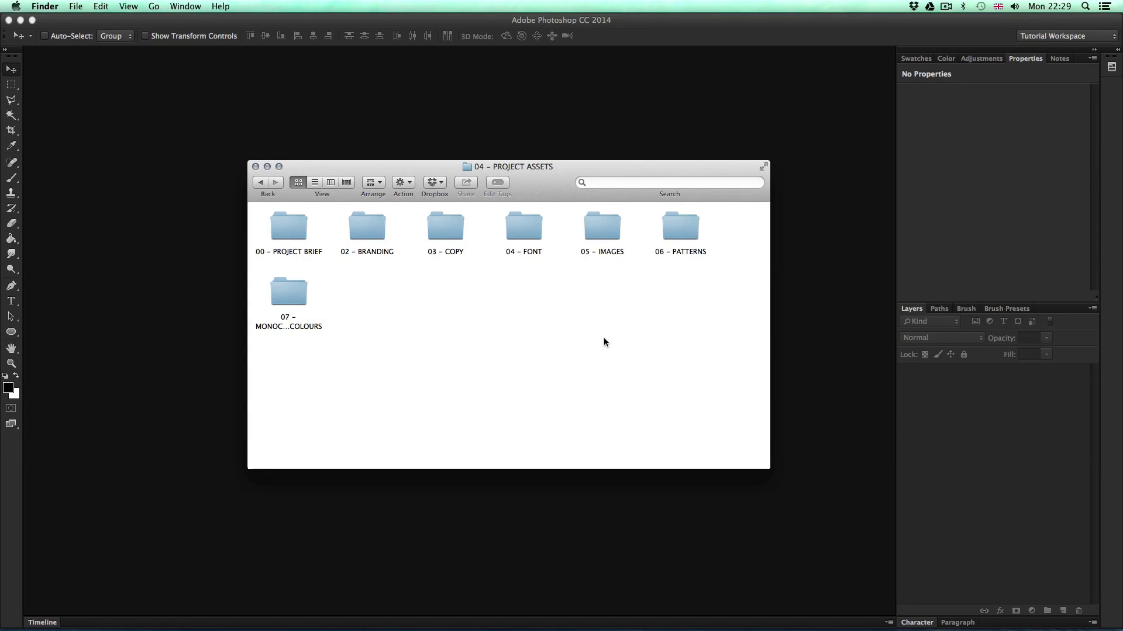
double_click(604, 225)
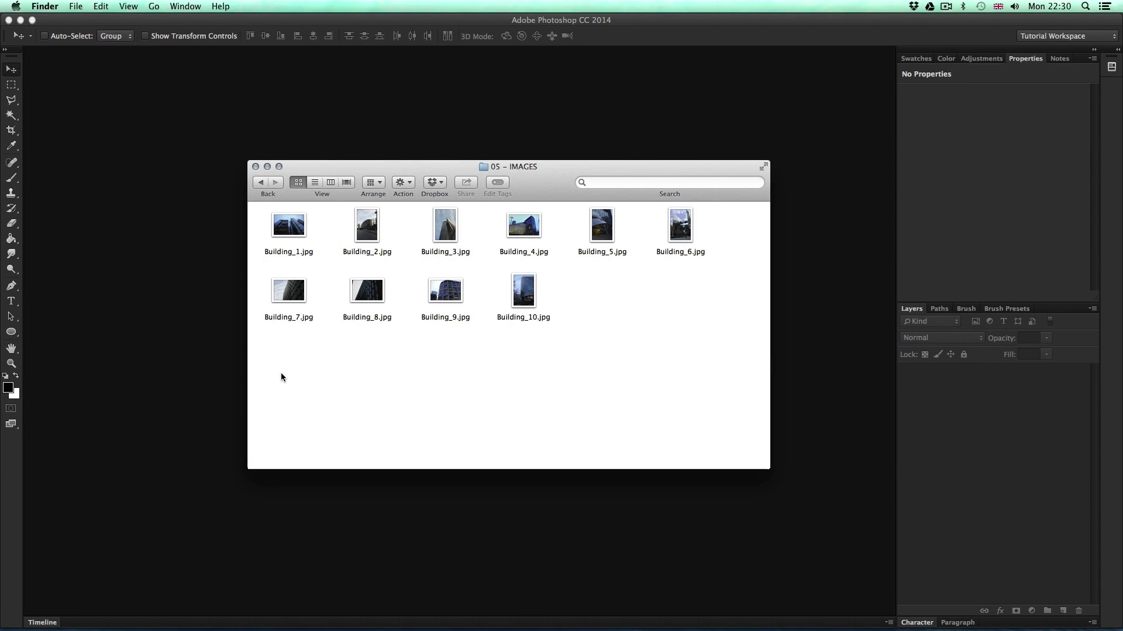
click(289, 219)
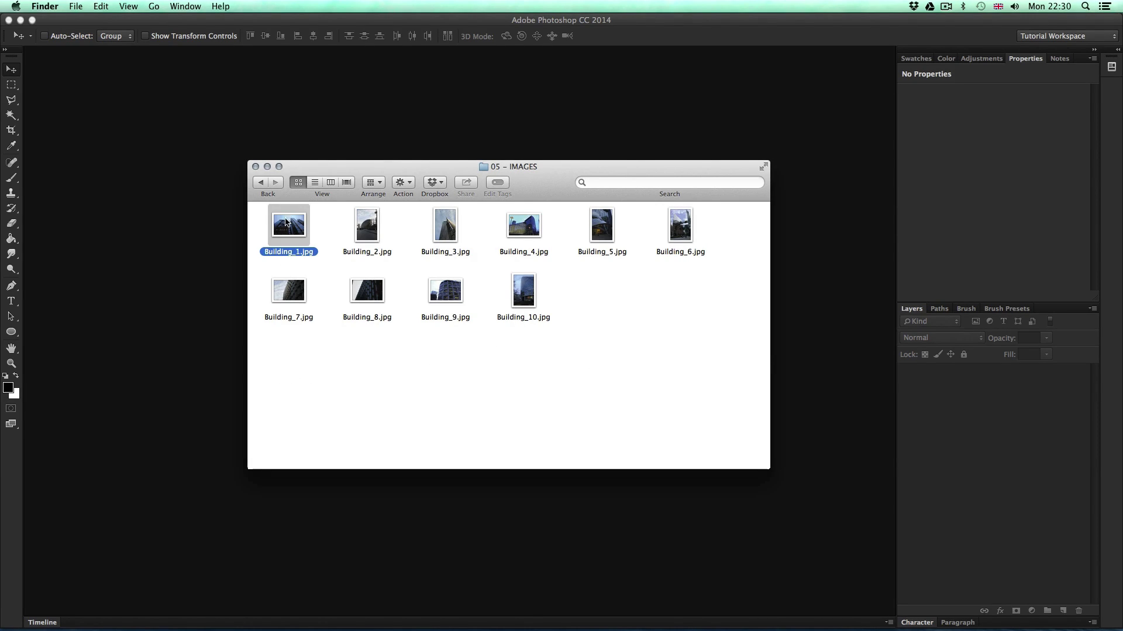
double_click(289, 219)
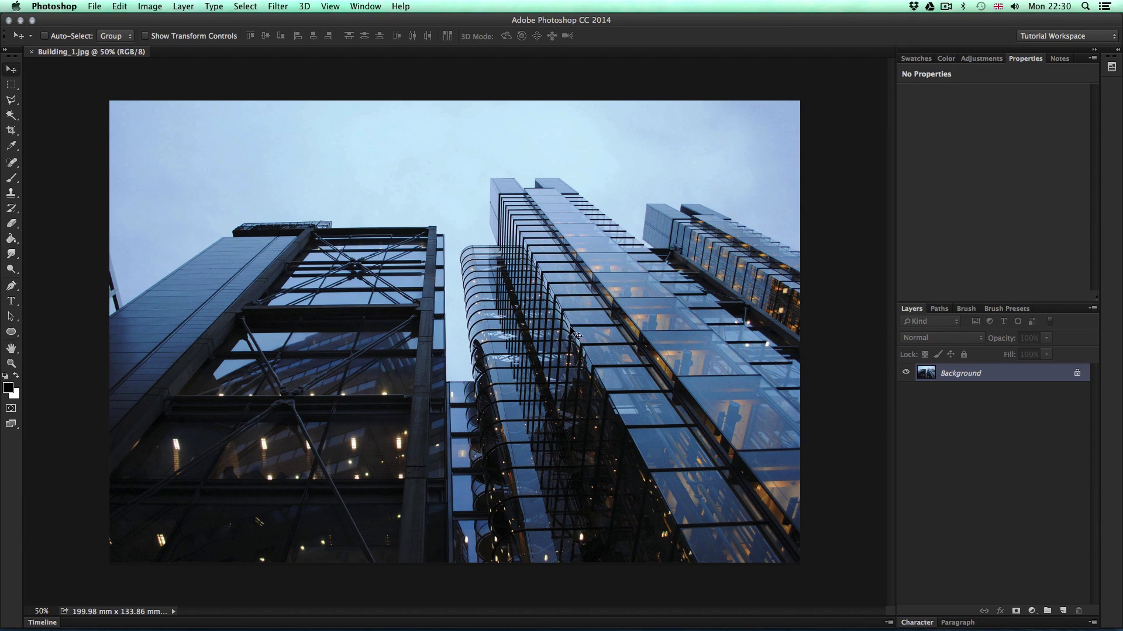
Step: Check the photo's width and height in millimetres and its resolution in Image Size, leaving the dialog without changes
key(z)
drag(456, 314, 466, 313)
key(v)
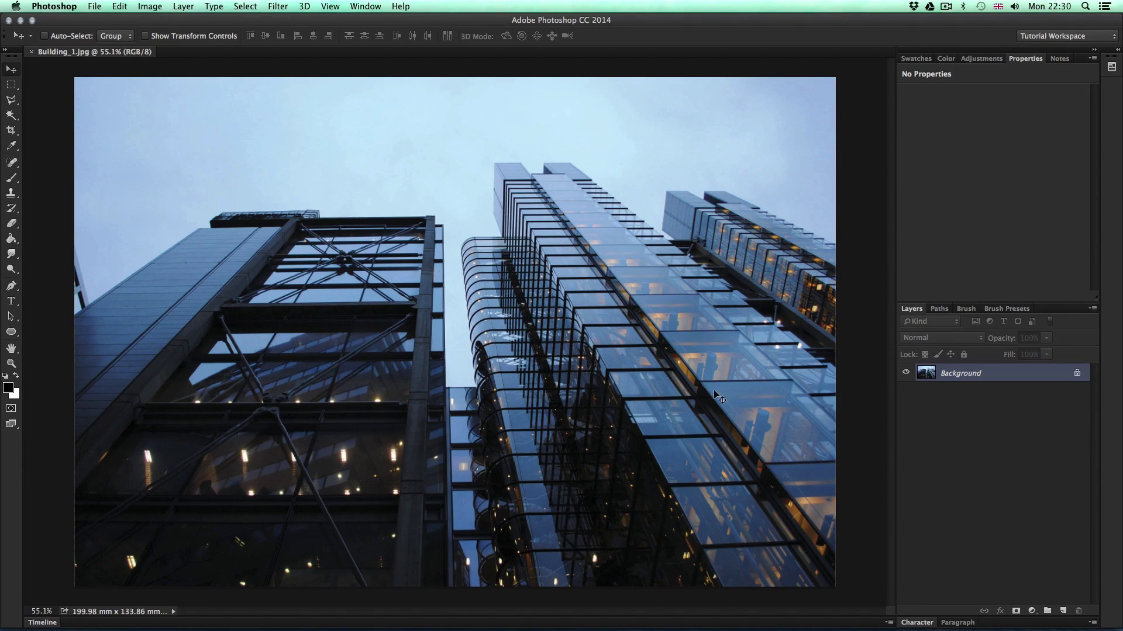
key(super)
key(super+alt+i)
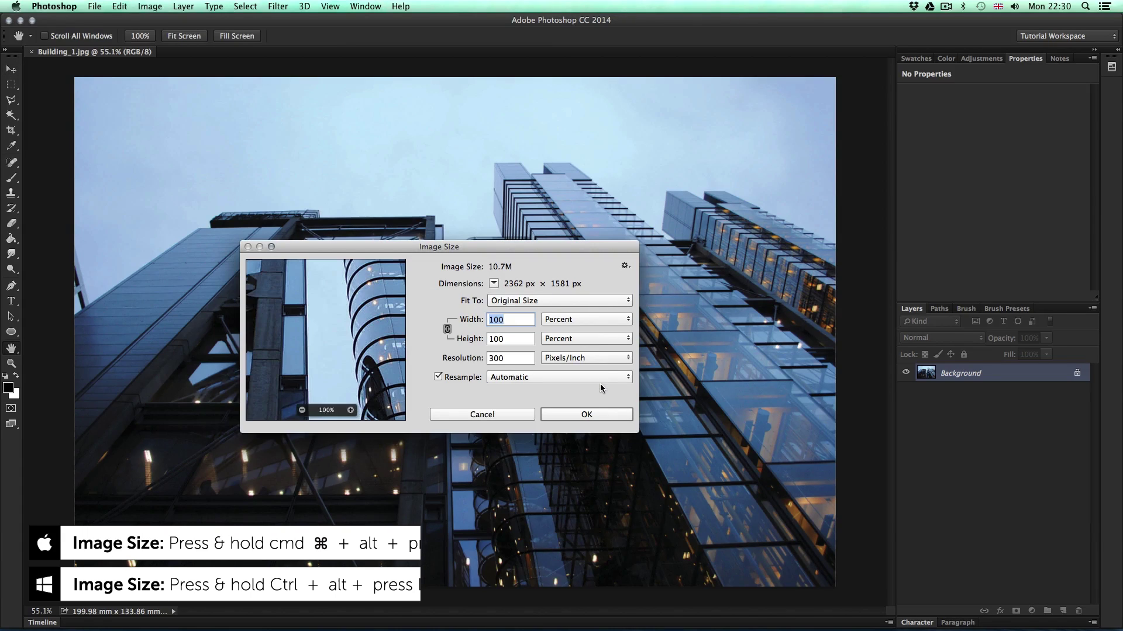
drag(492, 253, 527, 233)
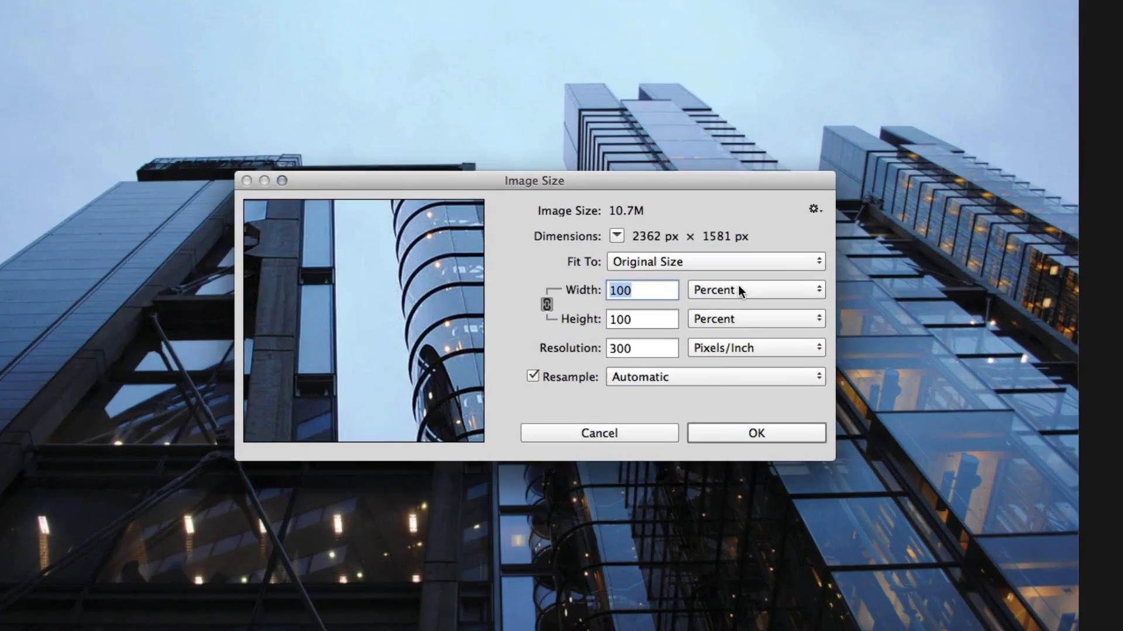
click(610, 299)
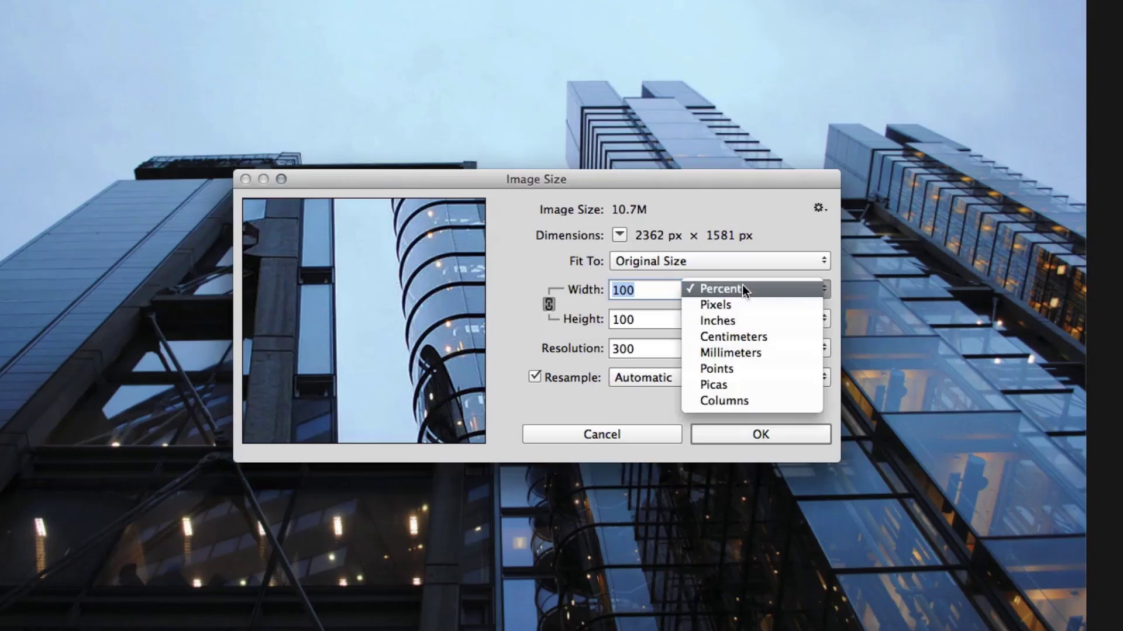
click(748, 351)
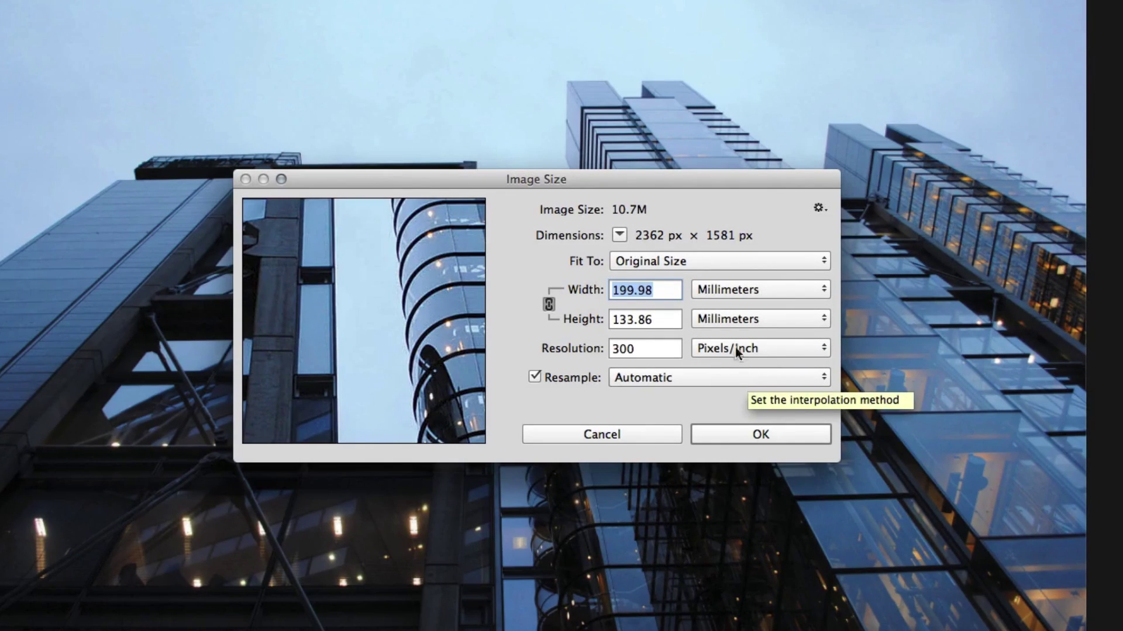
key(Tab)
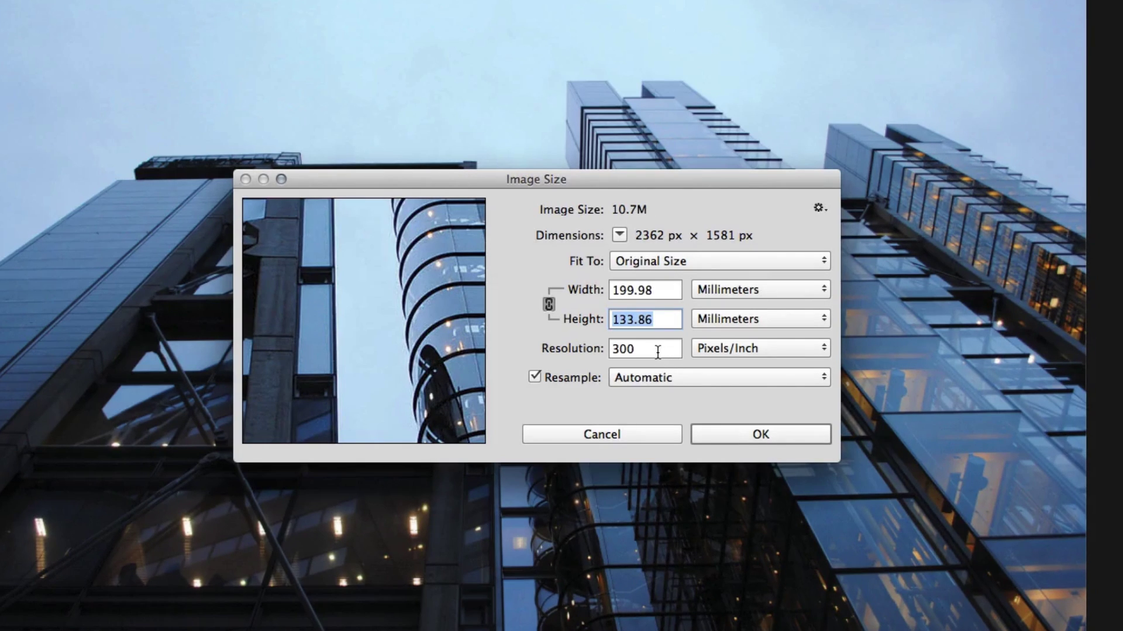
drag(671, 348, 613, 349)
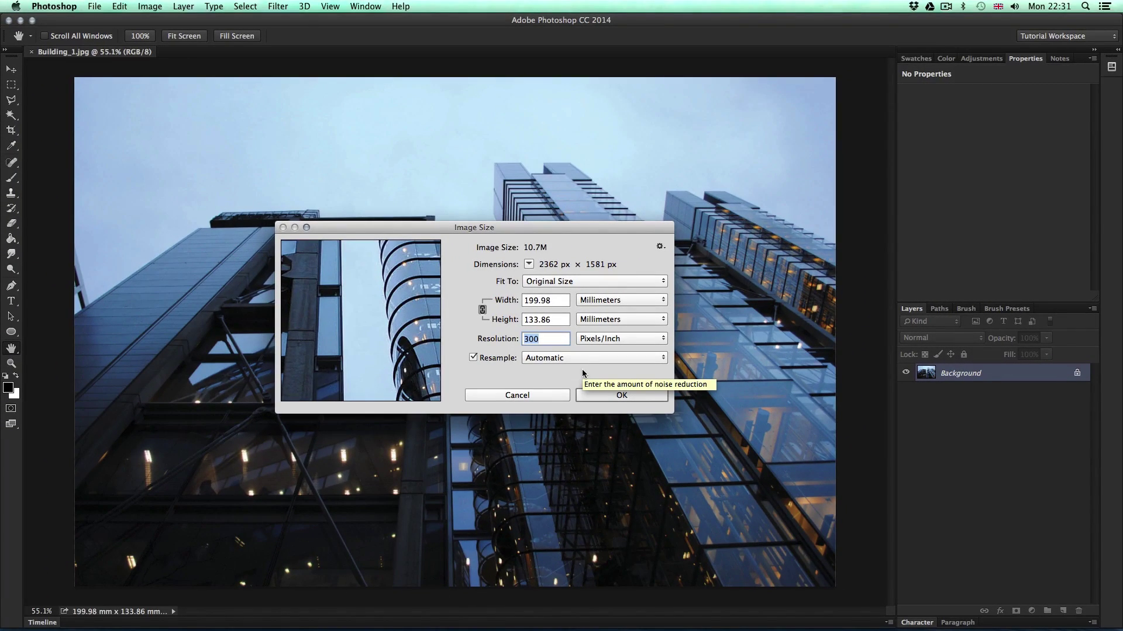
click(530, 394)
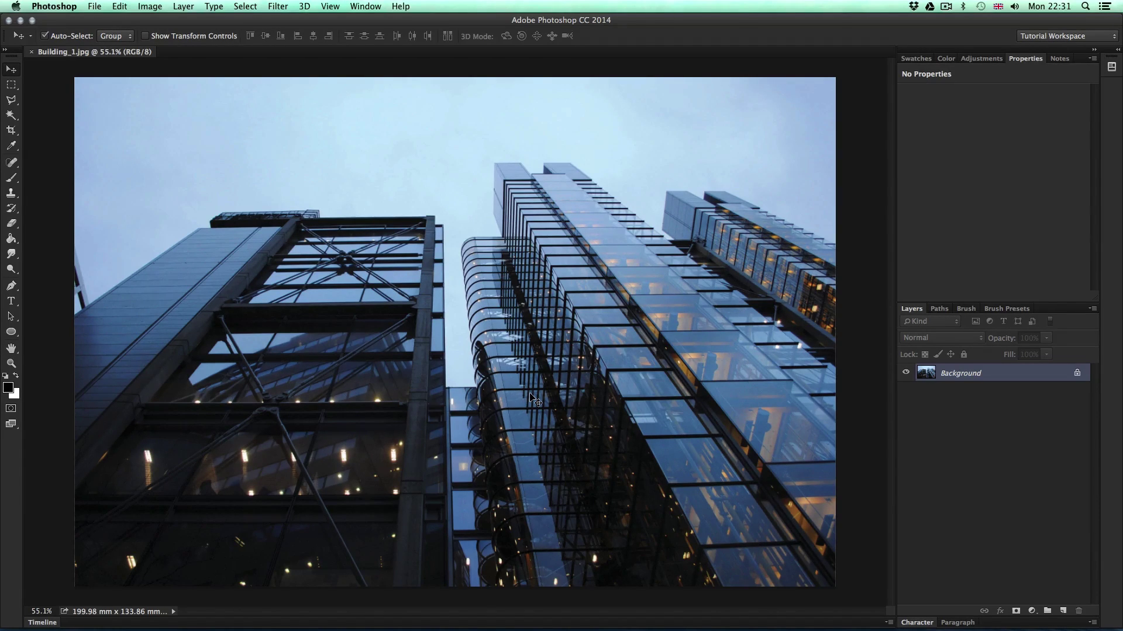
Step: Examine the detail across the building photo at 100% and return to a view of the whole image
key(super+1)
drag(346, 389, 399, 375)
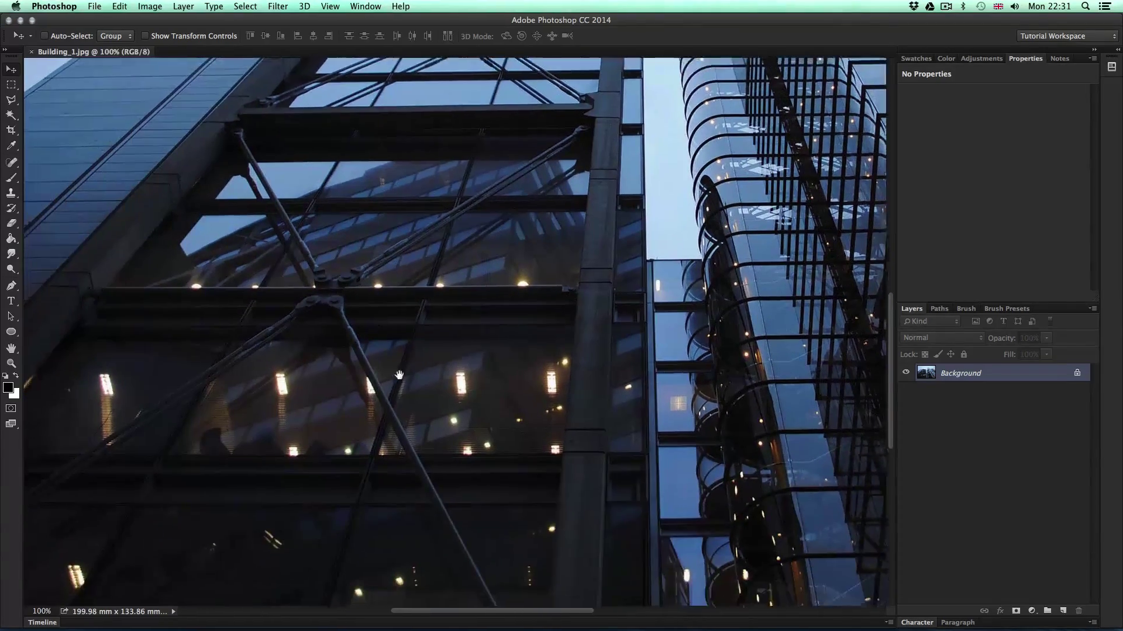
scroll(467, 365, right, 10)
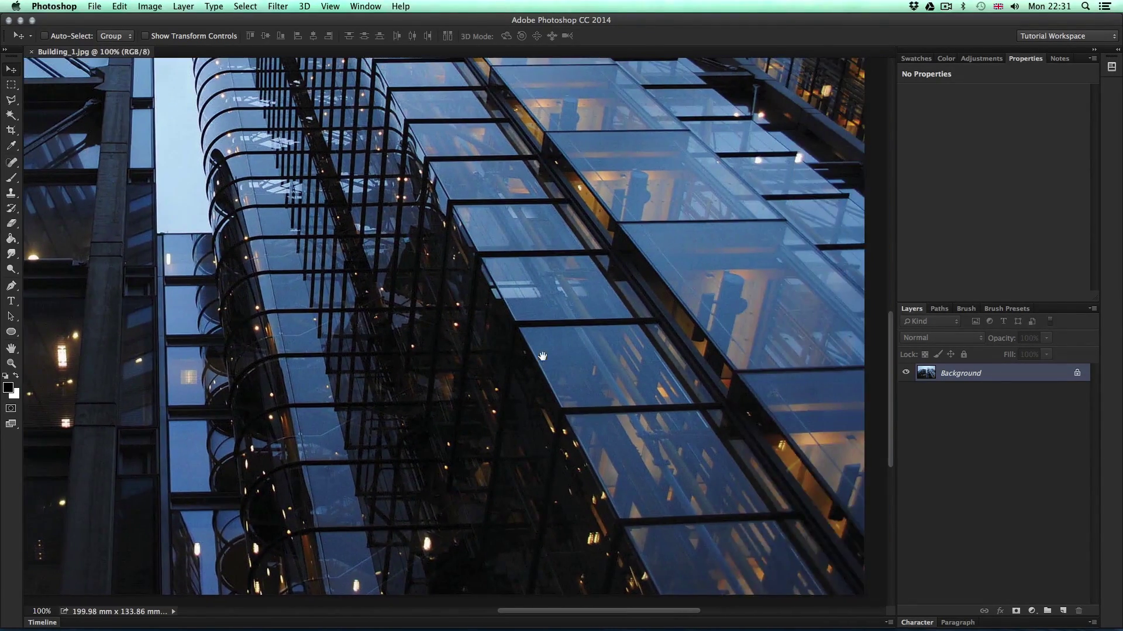
scroll(543, 356, up, 10)
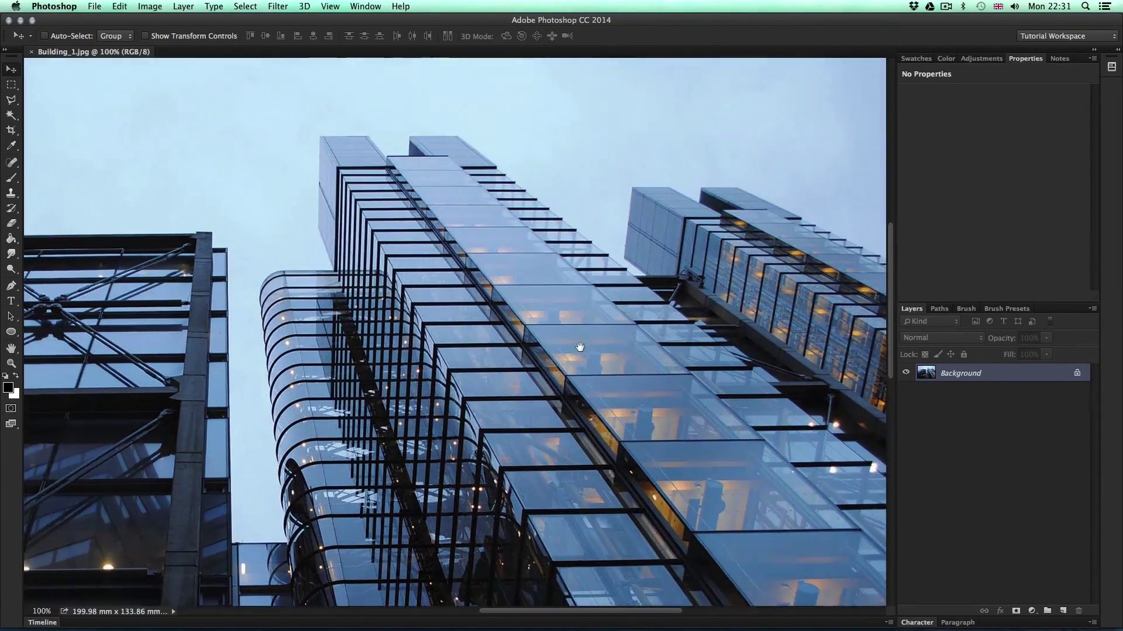
scroll(579, 347, down, 10)
scroll(580, 348, left, 10)
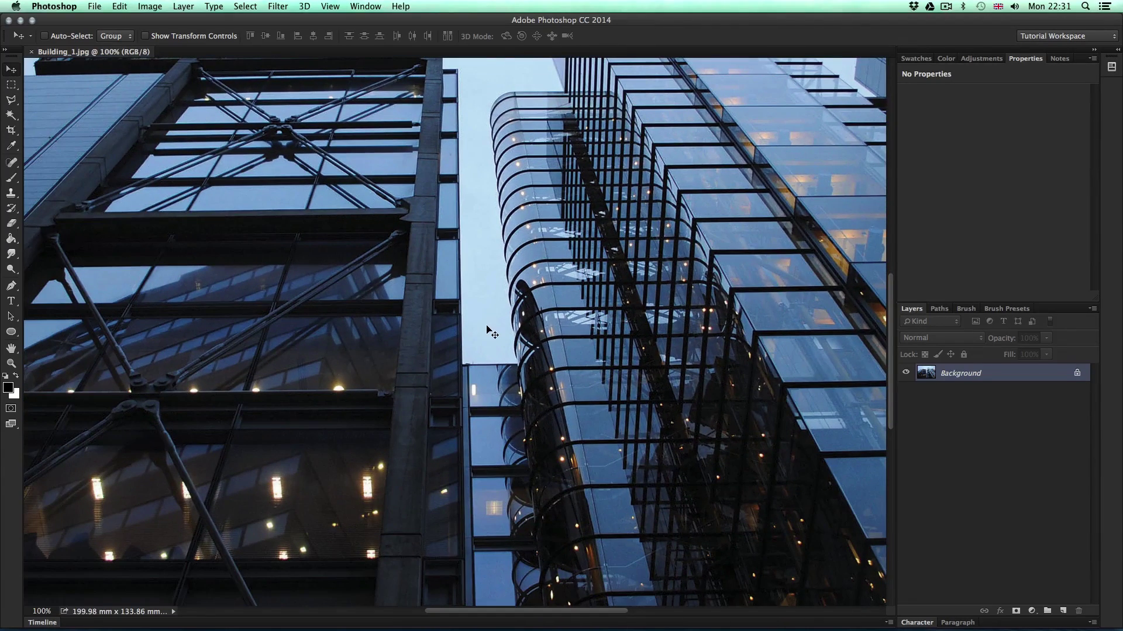
key(super+0)
key(z)
drag(507, 311, 494, 316)
key(v)
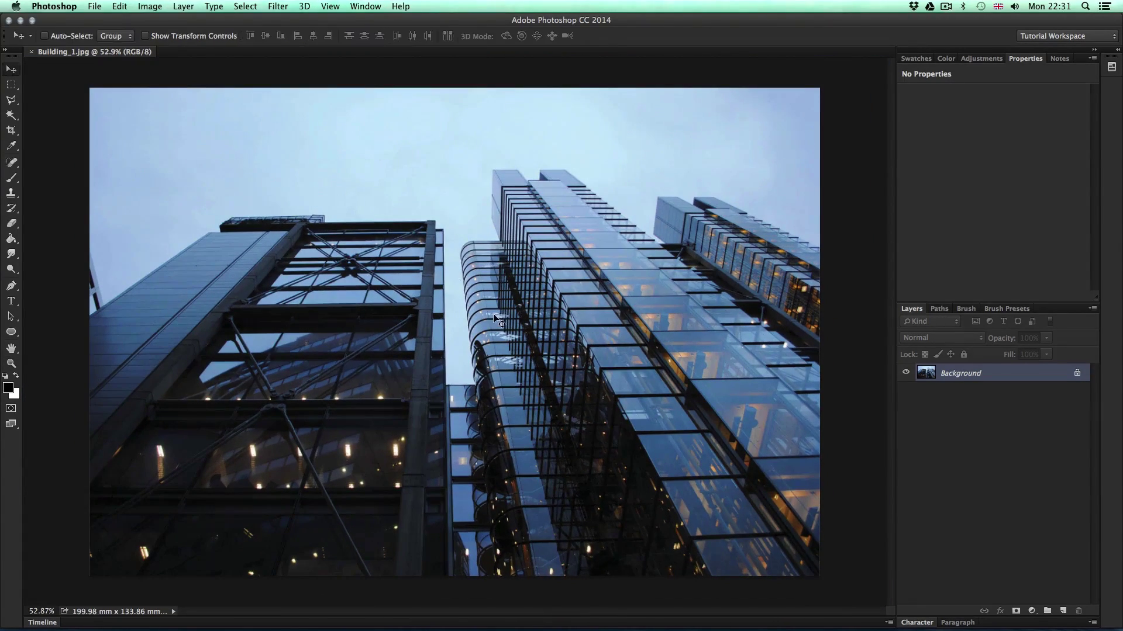
Step: Convert the photo's colour mode to CMYK Color and recheck the active mode and bit depth
click(156, 7)
mouse_move(166, 20)
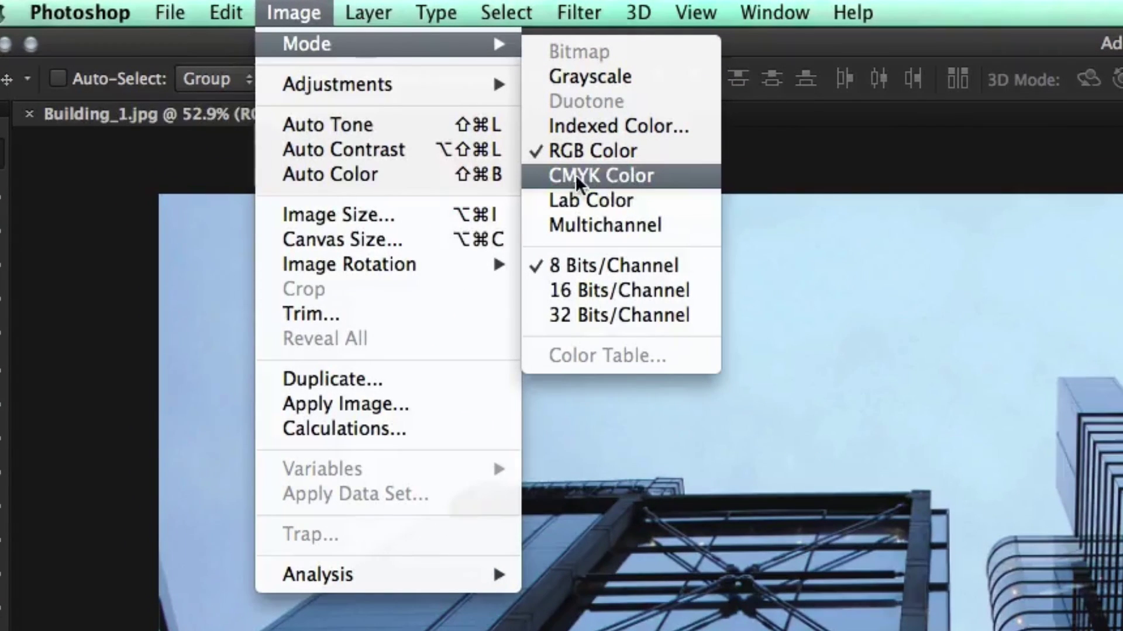
click(614, 175)
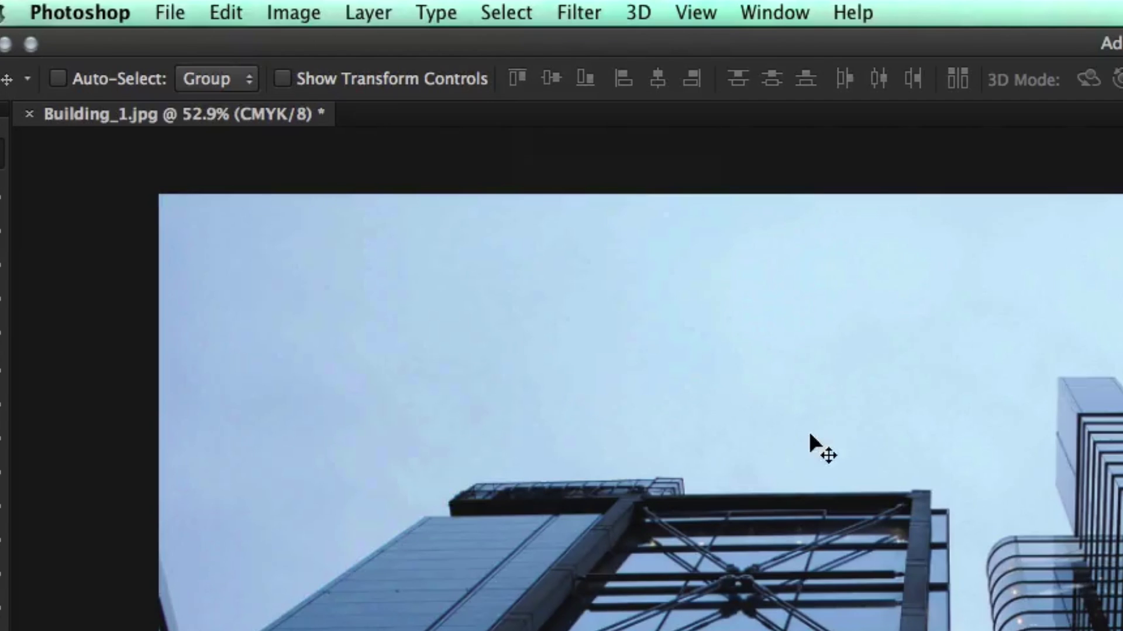
click(316, 17)
mouse_move(304, 44)
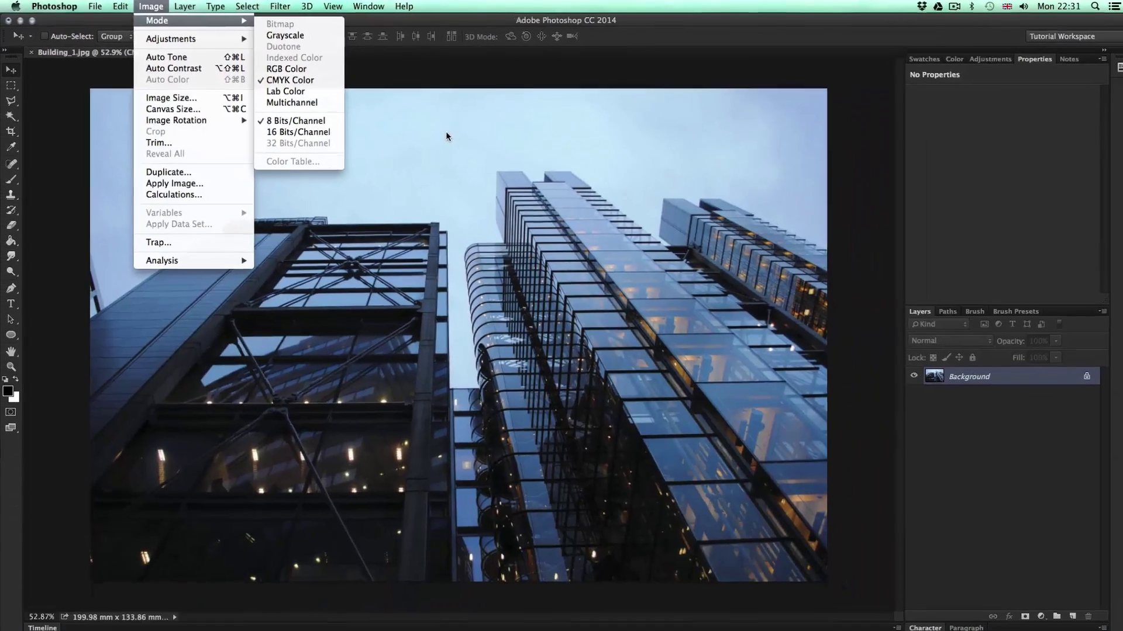
key(Return)
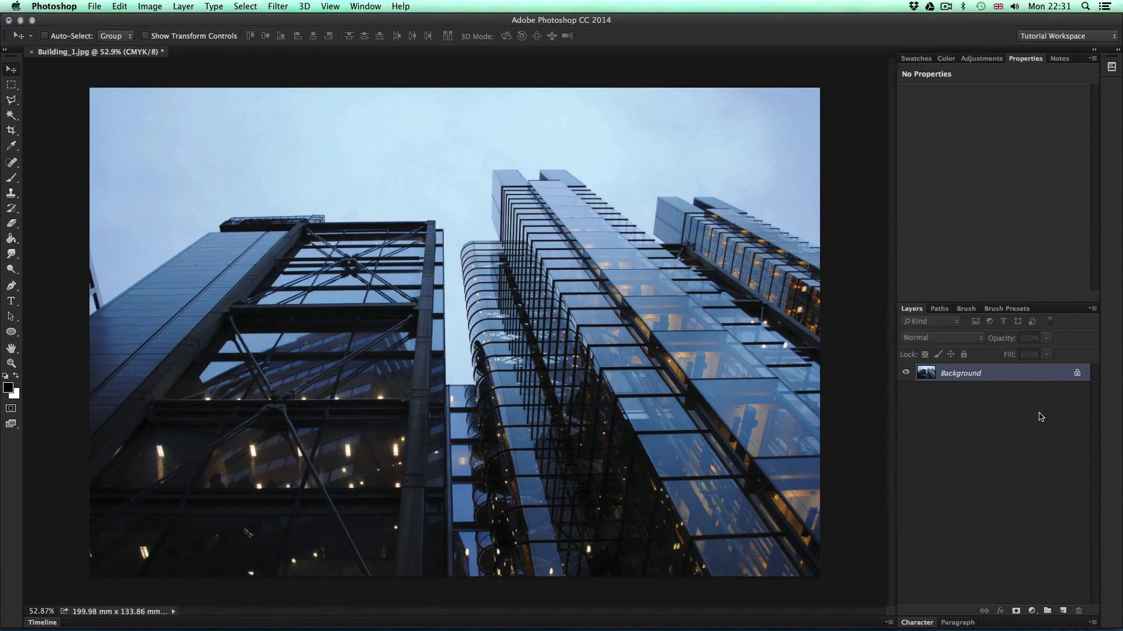
Step: Turn the Background into a regular layer named IMAGE HERE and convert it to a smart object
double_click(1010, 375)
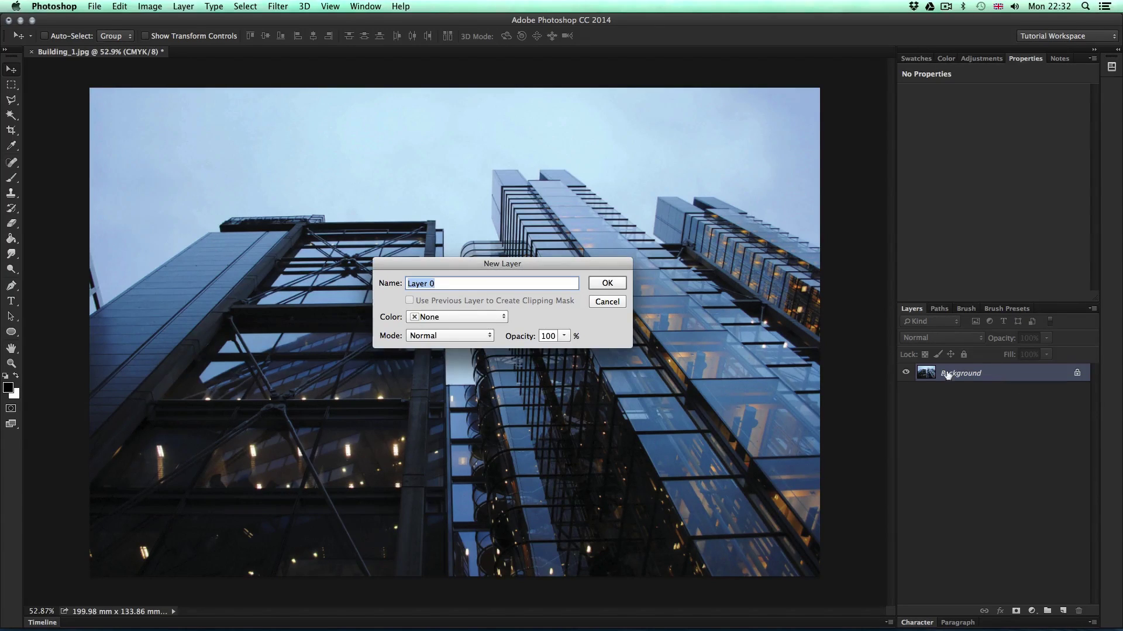
text(IMAGE HERE)
click(602, 283)
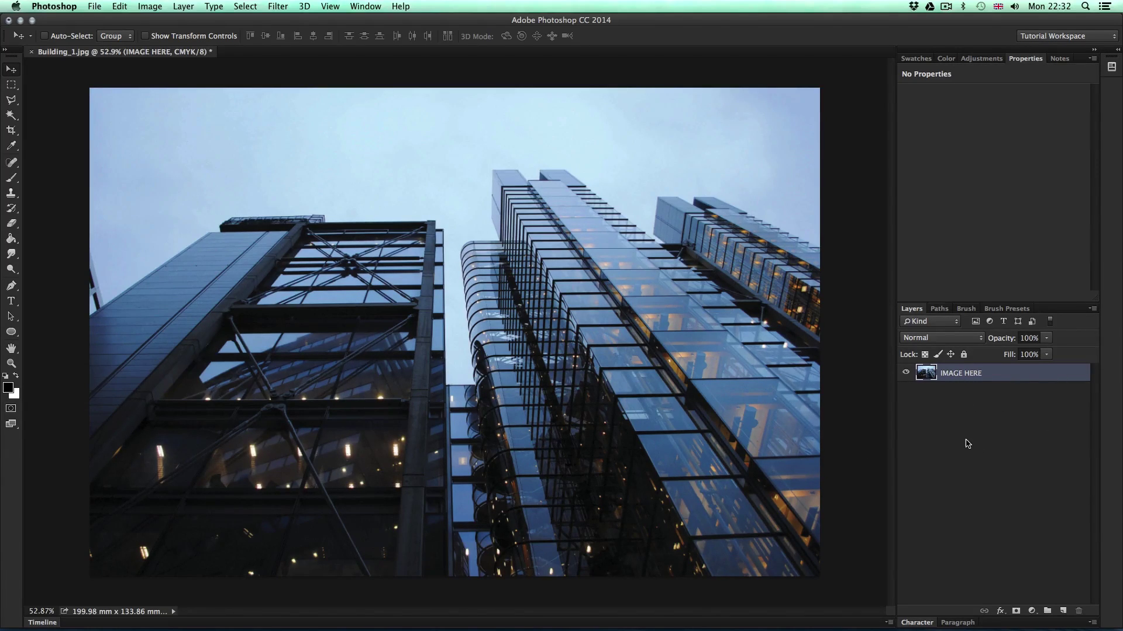
right_click(1000, 373)
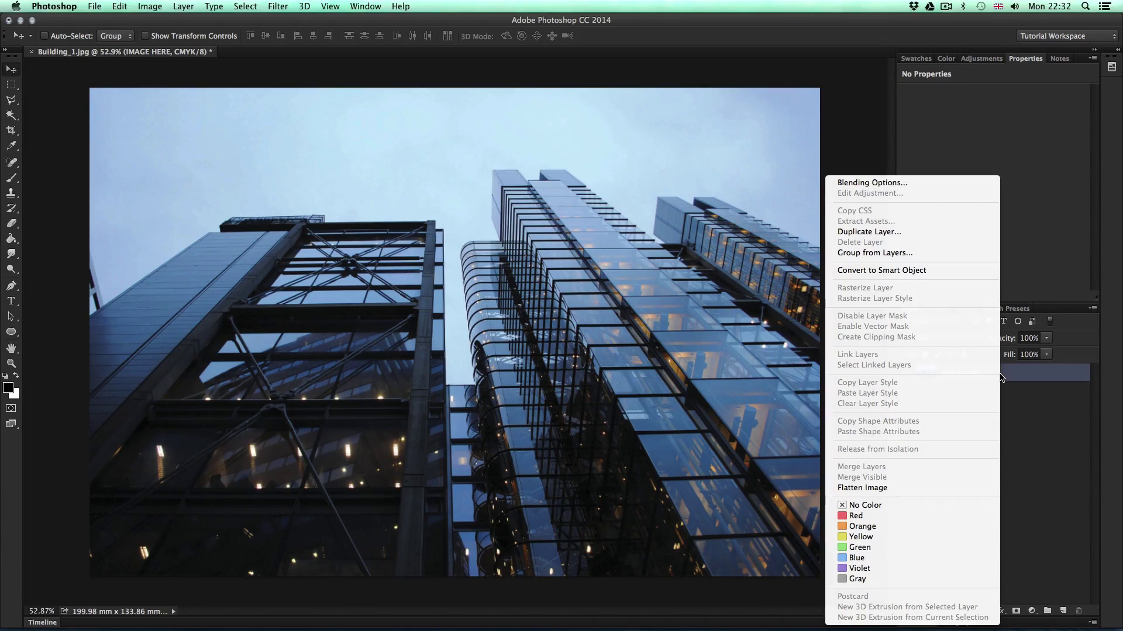
click(908, 270)
click(974, 413)
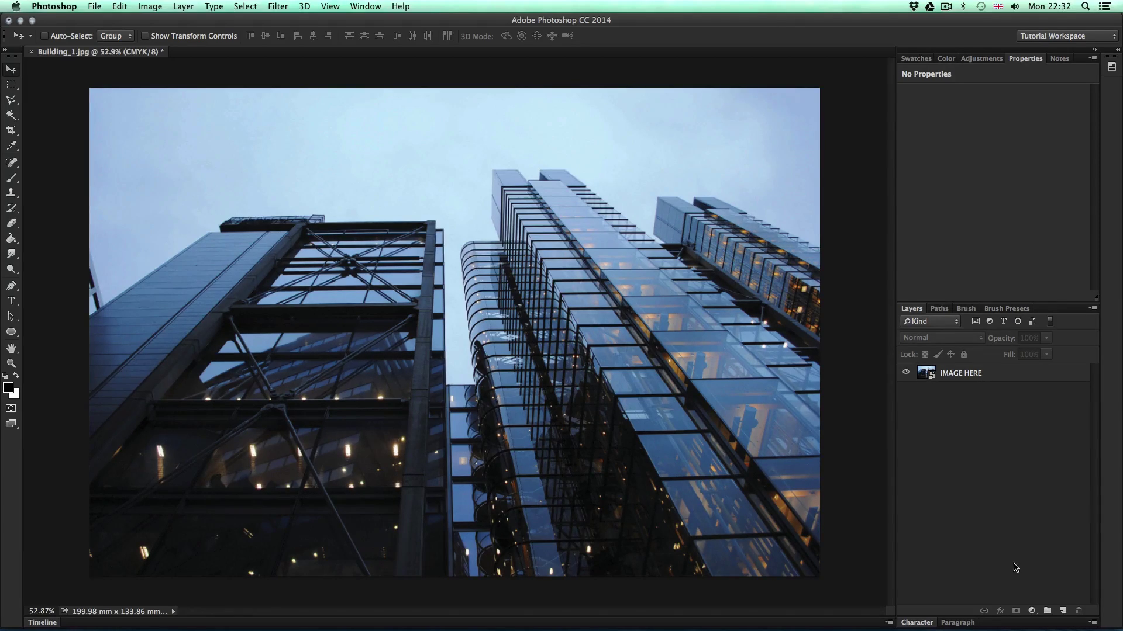
Step: Add a Curves adjustment layer above the smart object and shape an S-curve that strengthens the photo's contrast
click(1032, 612)
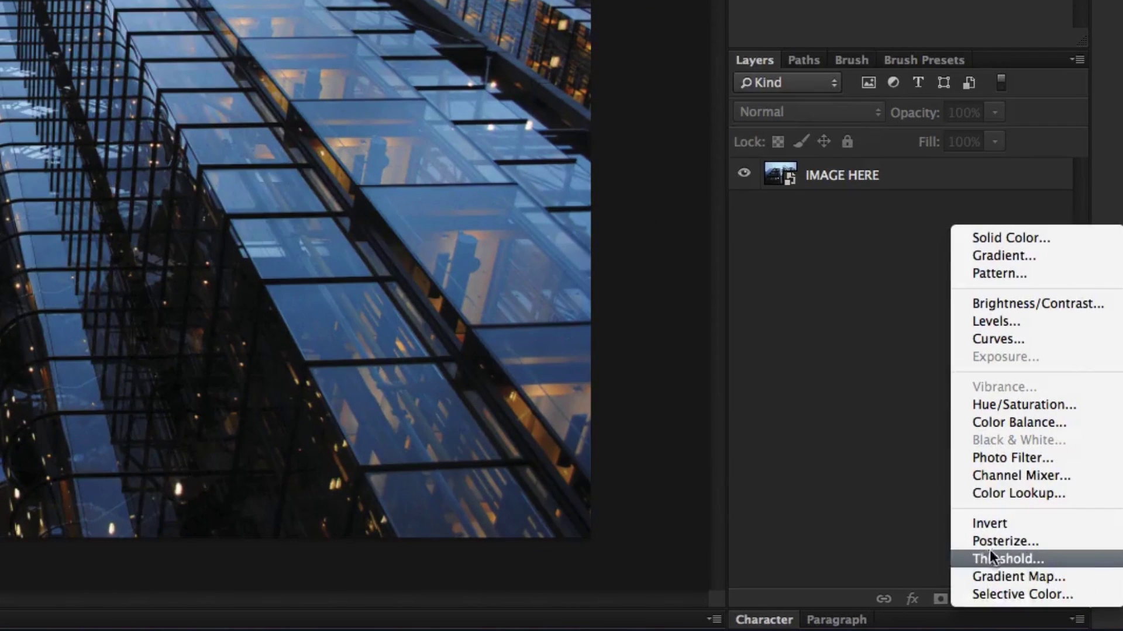
click(1002, 339)
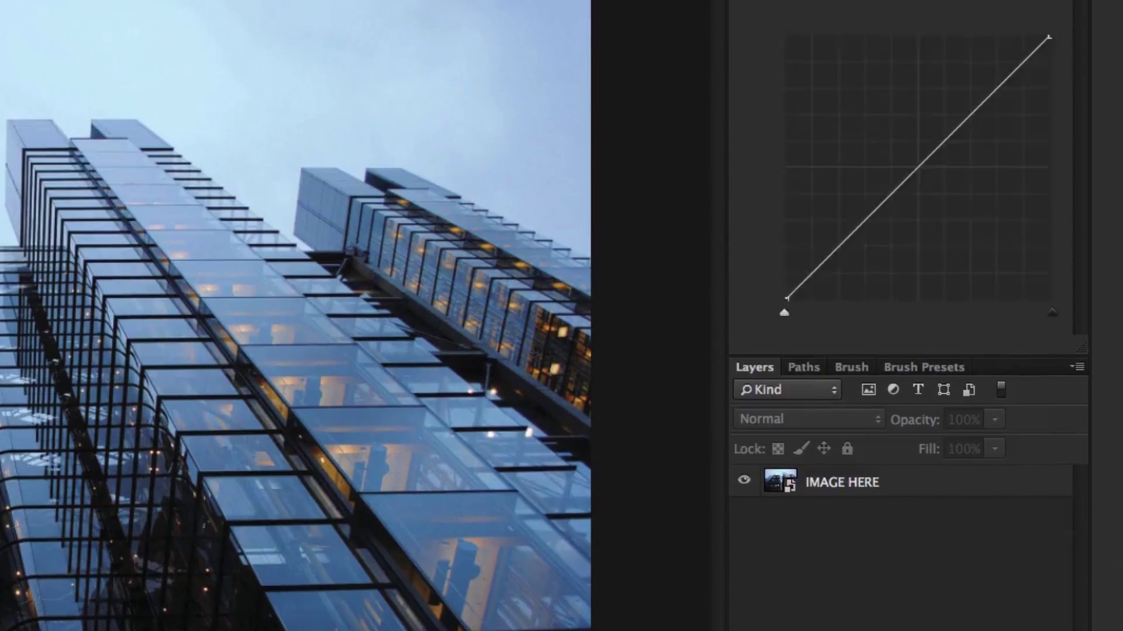
drag(860, 384, 860, 389)
drag(990, 253, 991, 248)
drag(860, 389, 841, 410)
drag(991, 248, 994, 232)
drag(919, 324, 918, 300)
drag(992, 232, 994, 229)
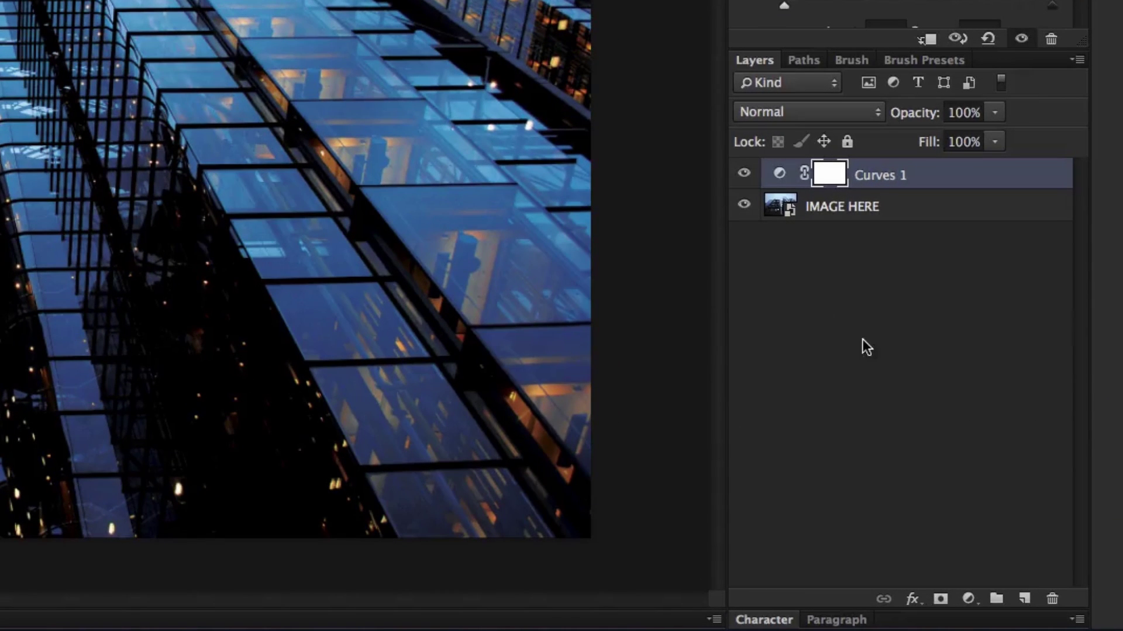
Step: Add a Hue/Saturation adjustment layer above the curves and reduce the Saturation to its minimum
click(968, 599)
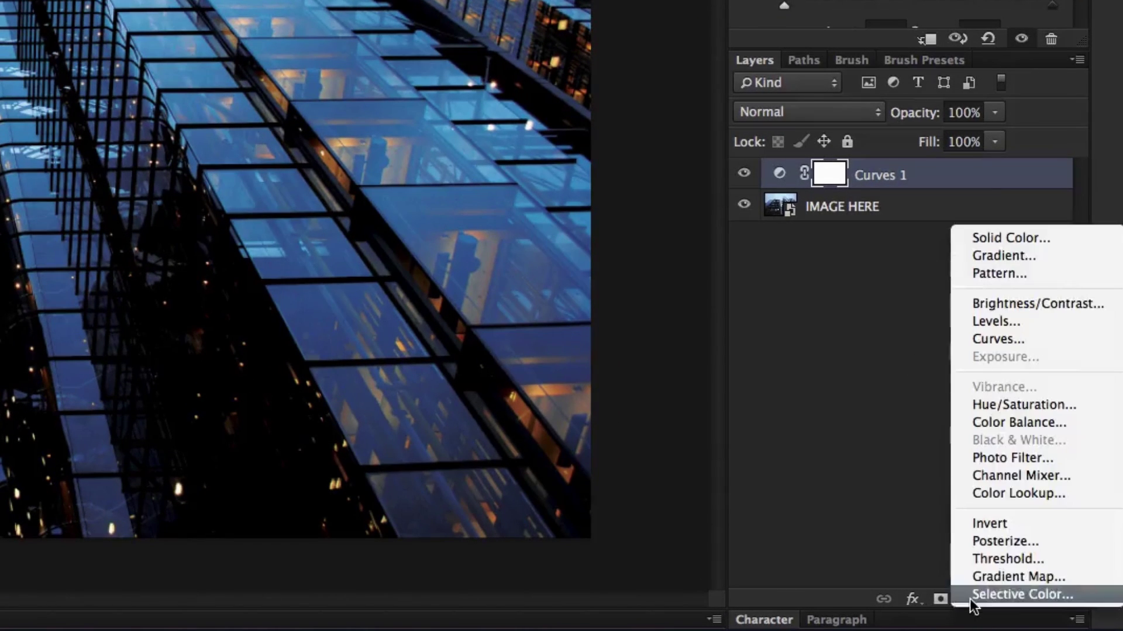
click(998, 404)
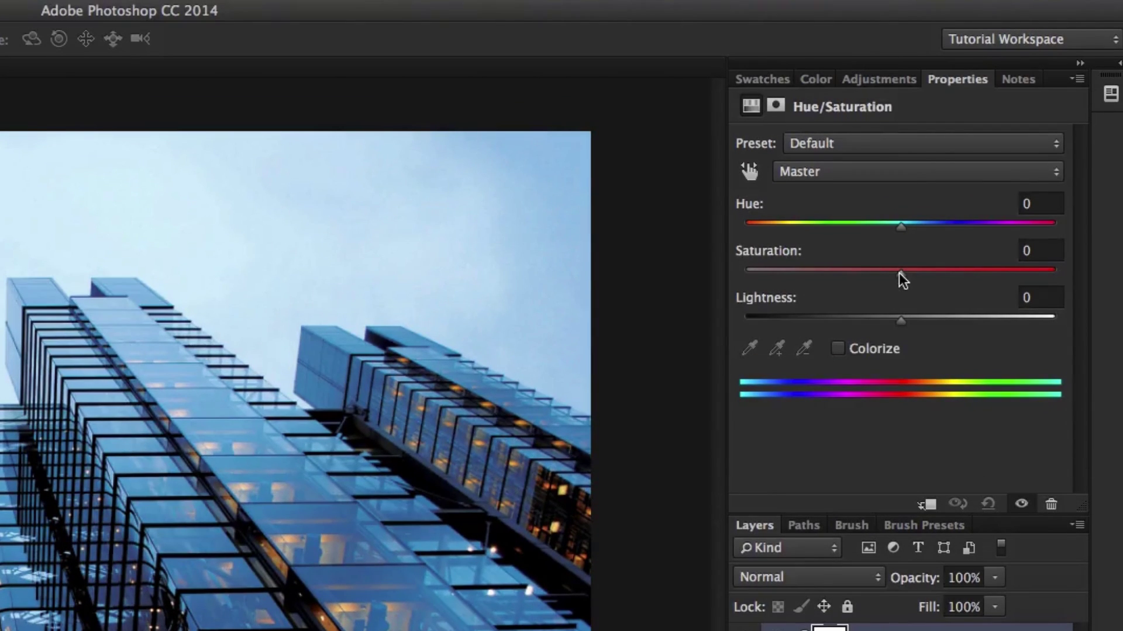
drag(901, 274, 743, 279)
click(942, 469)
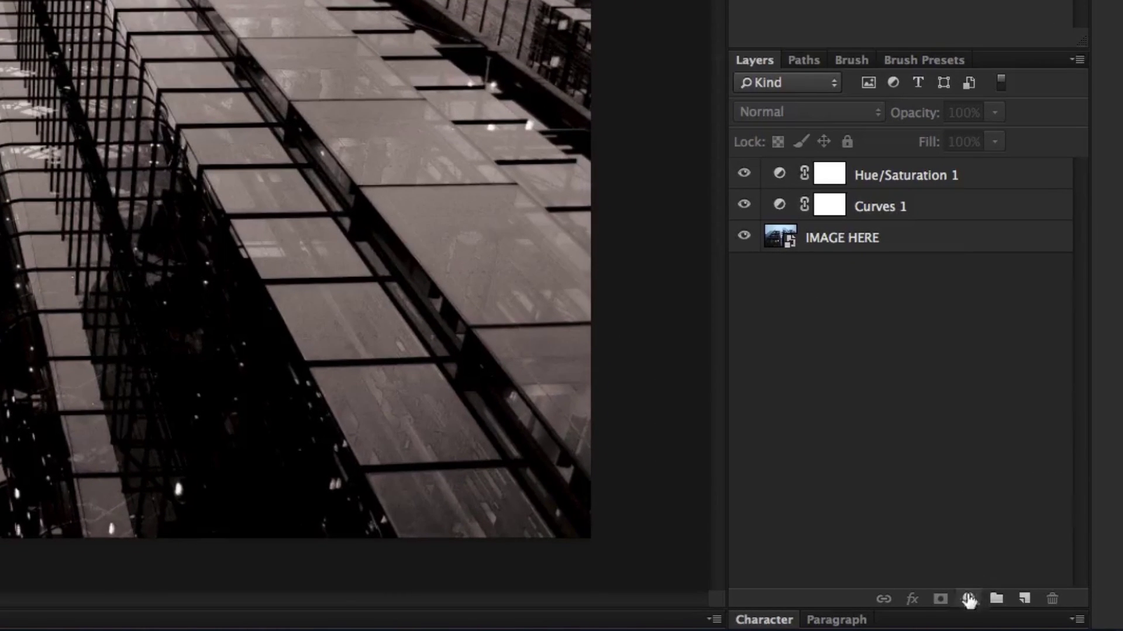
Step: Add a Levels adjustment layer on top with input levels of 14 for shadows, 1.06 for midtones and 224 for highlights
click(1031, 611)
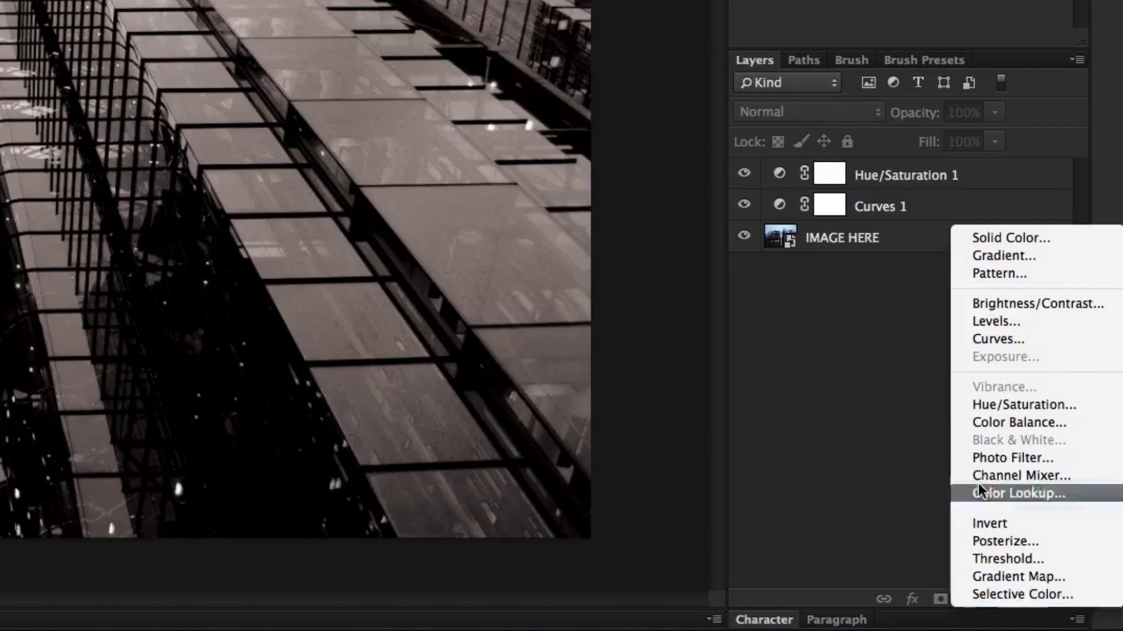
click(1008, 322)
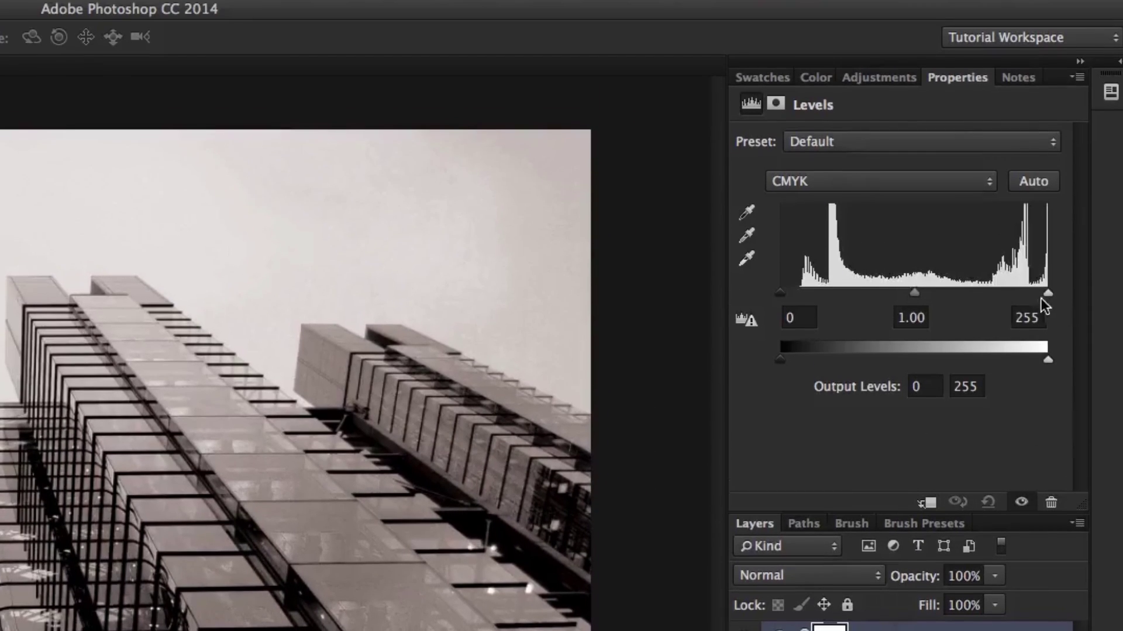
drag(1046, 299, 1015, 297)
drag(785, 294, 794, 294)
mouse_move(904, 296)
mouse_down()
mouse_move(895, 292)
mouse_move(921, 287)
mouse_up()
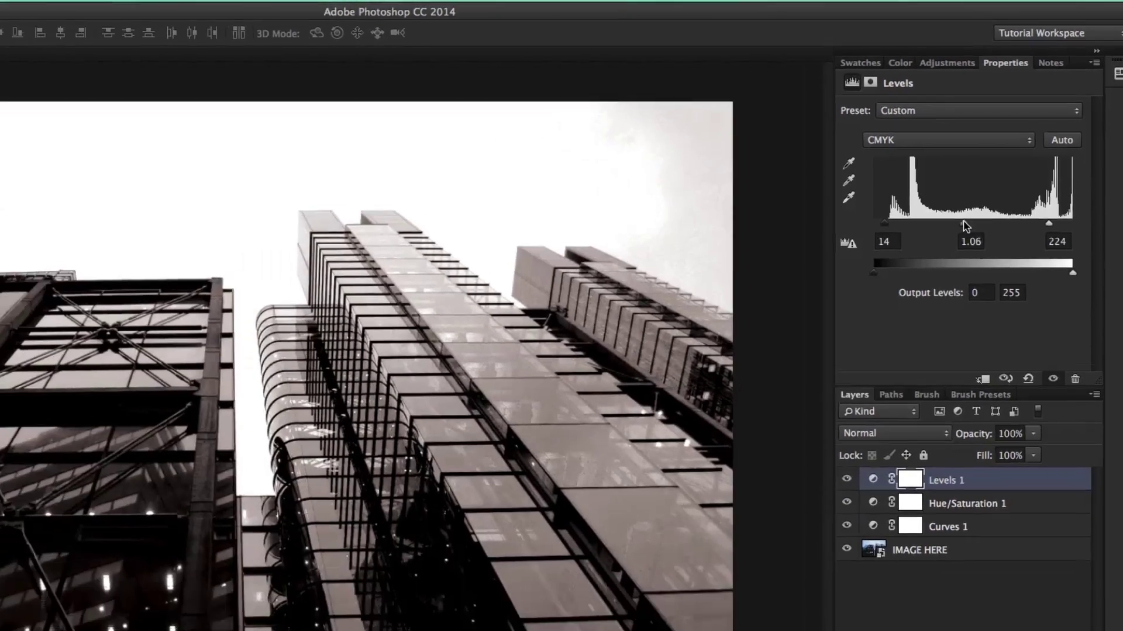
Step: Refine the Levels adjustment to input levels of 1.02 for midtones and 227 for highlights
drag(1029, 287, 1058, 290)
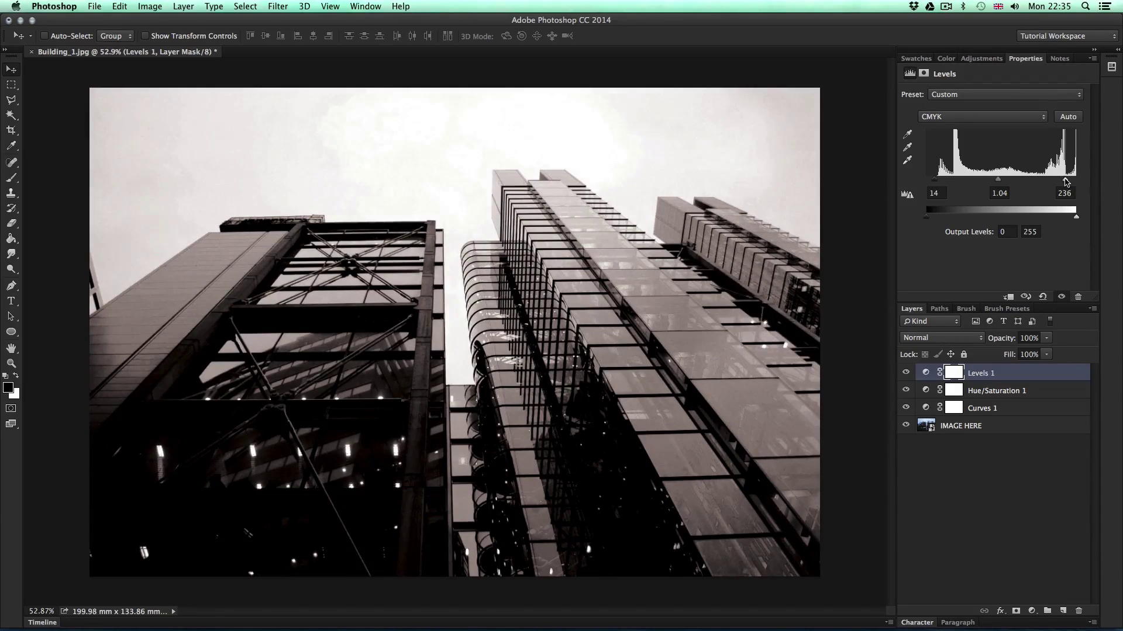
drag(1066, 182, 1060, 181)
drag(995, 181, 995, 180)
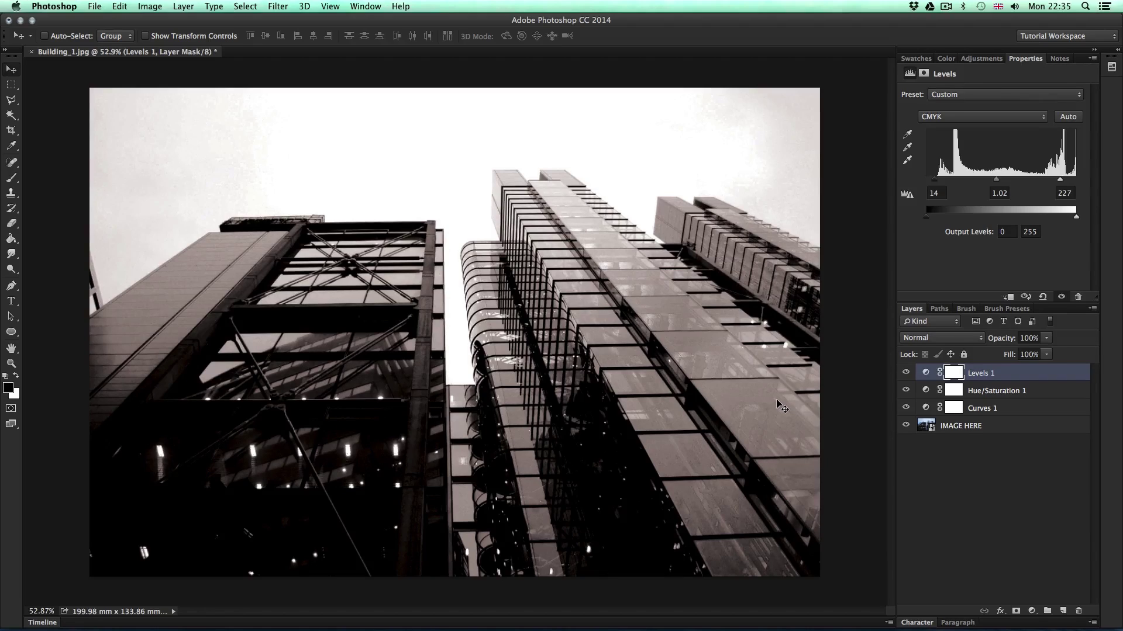
Step: Switch to Finder and open BRANDING.ai in Illustrator from the 02 - BRANDING folder inside 04 - PROJECT ASSETS
key(super+Tab)
key(super+Tab)
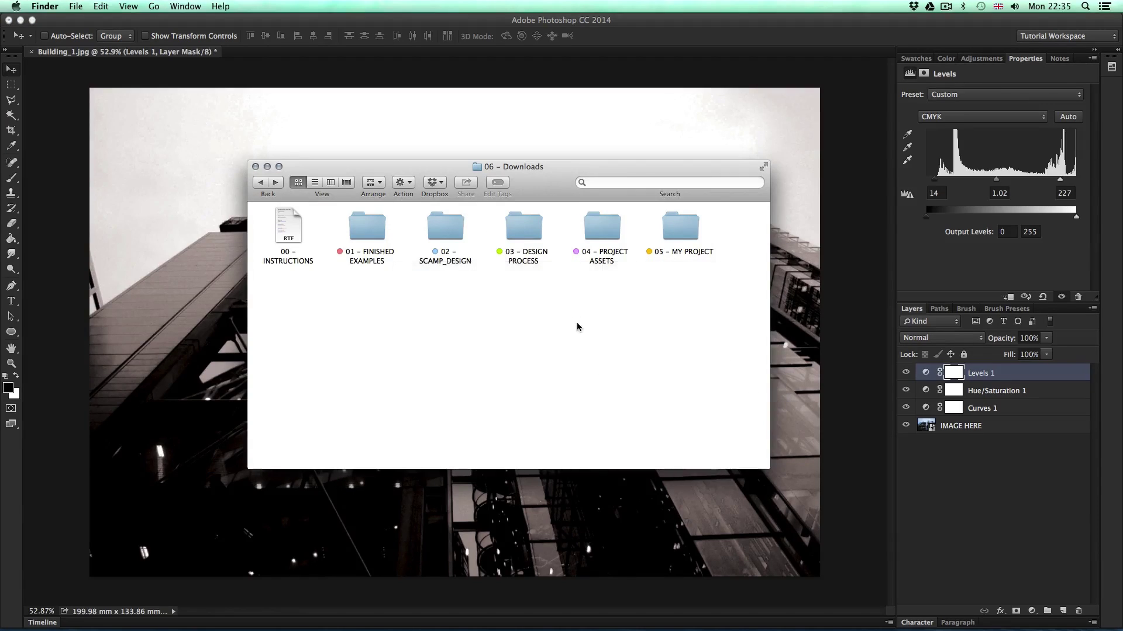
double_click(602, 232)
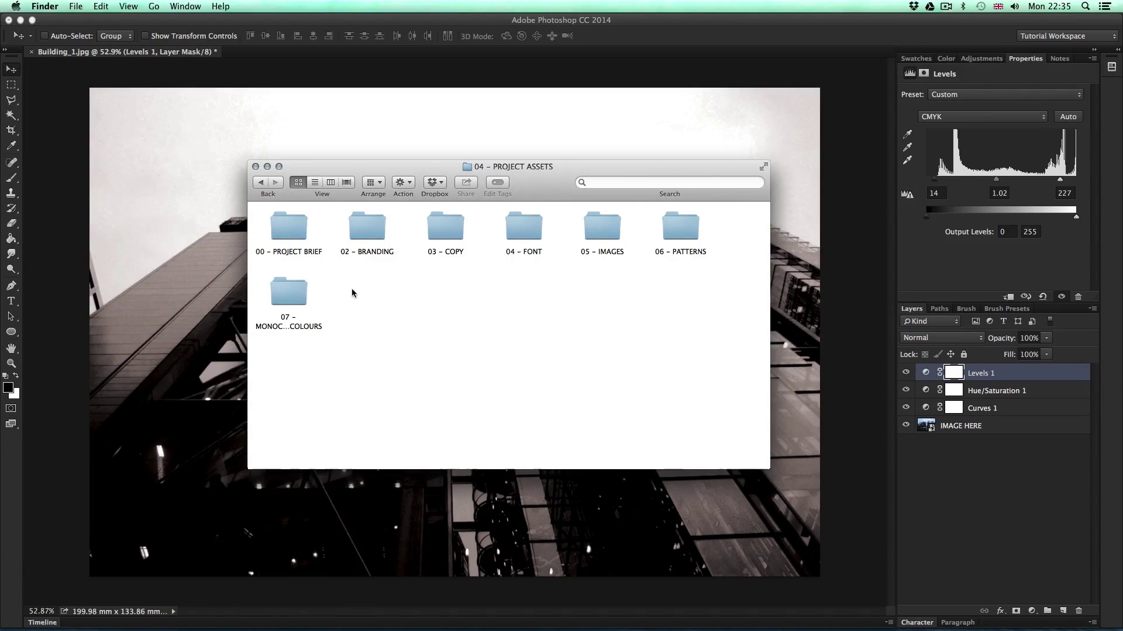
double_click(367, 225)
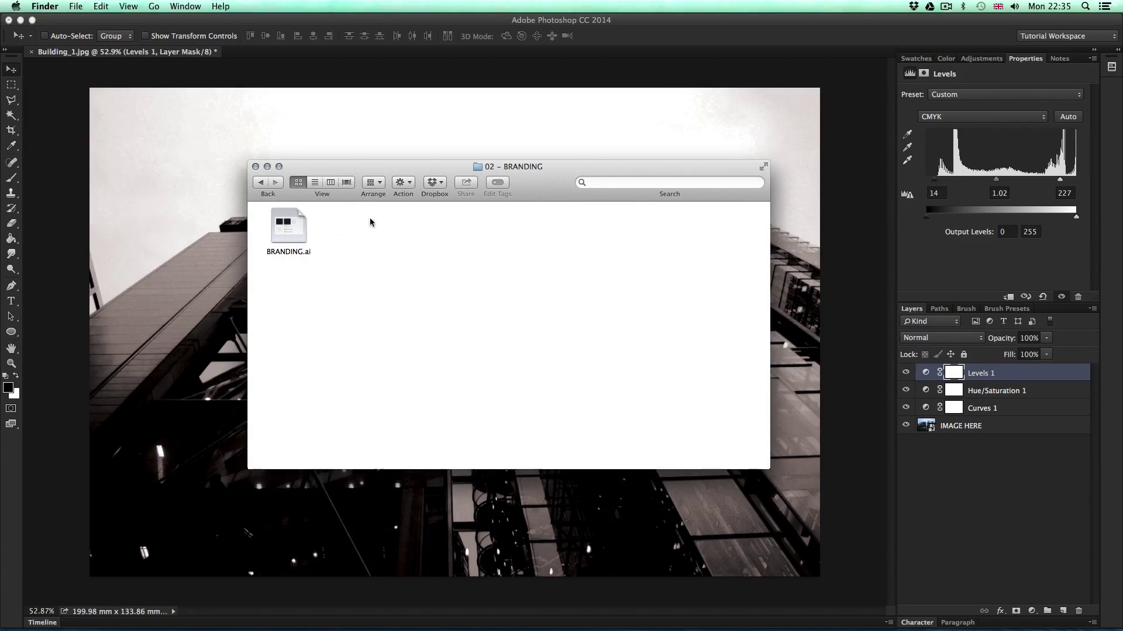
double_click(284, 226)
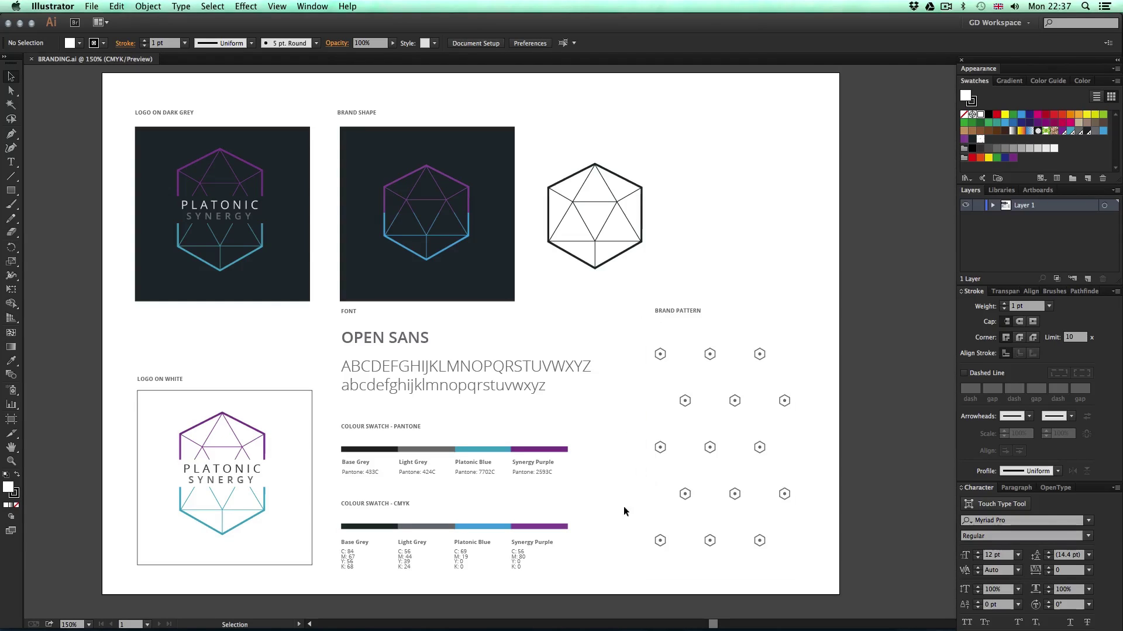
Step: Copy the Synergy Purple bar from the CMYK colour swatches in Illustrator and paste it into the Photoshop building document as pixels
click(557, 528)
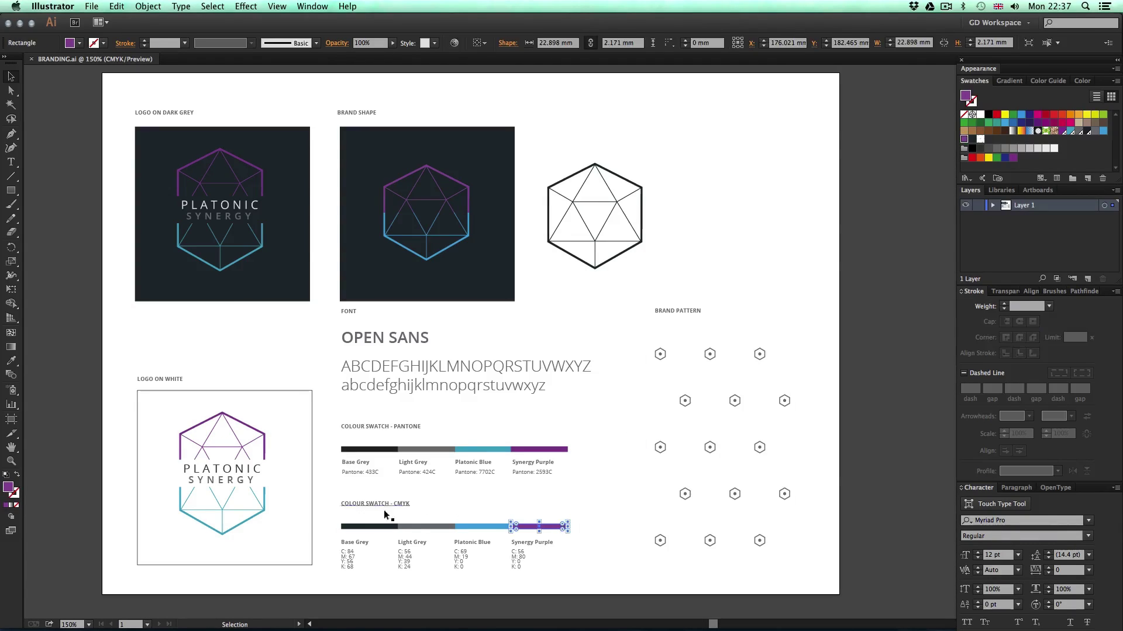
key(a)
key(super+Tab)
key(super+Tab)
key(super+Tab)
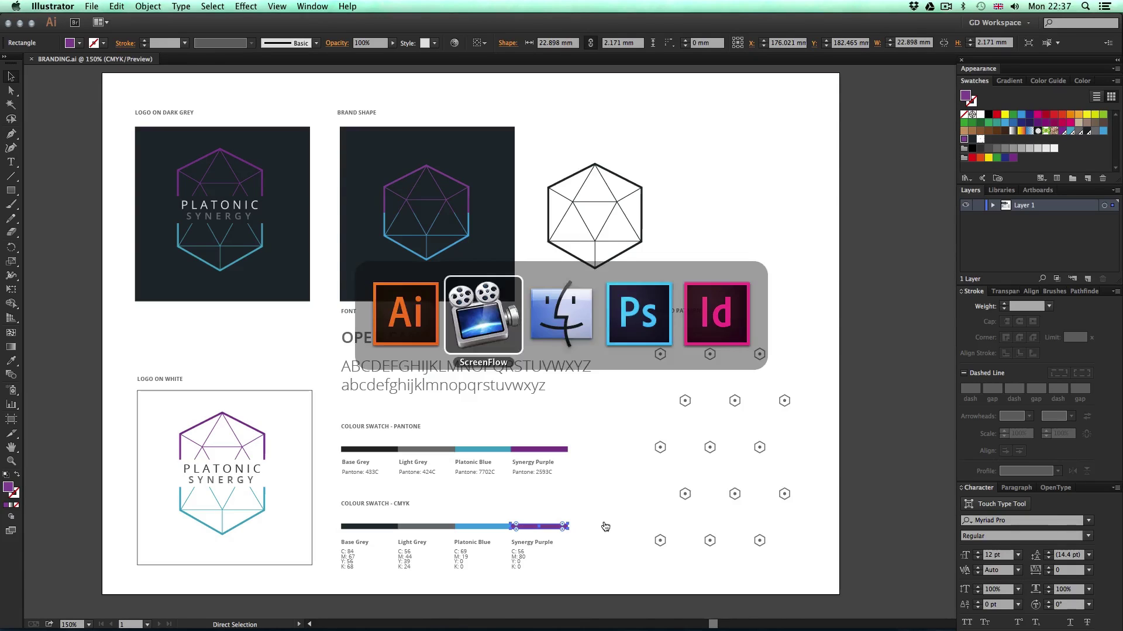
key(super+v)
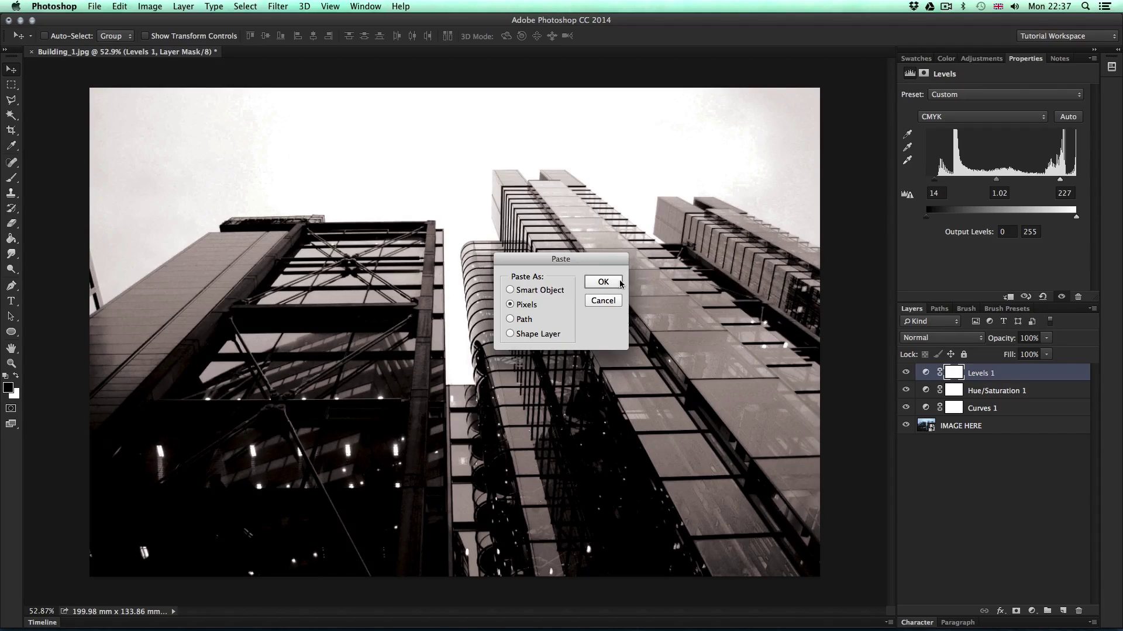
click(604, 282)
key(Return)
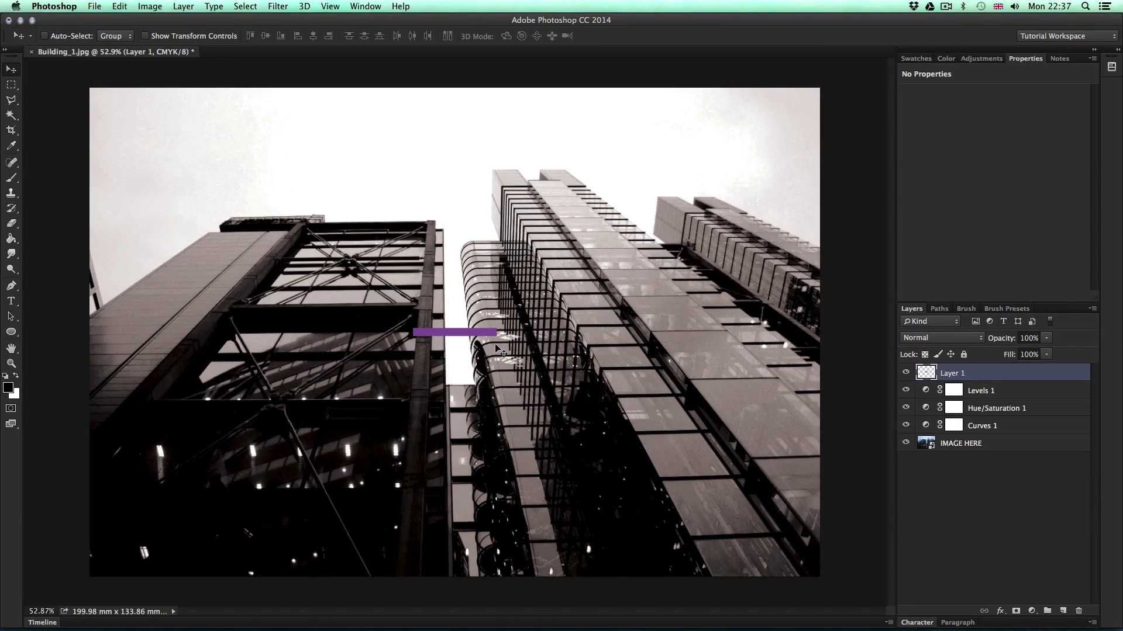
Step: Sample the purple of the pasted bar with the Eyedropper and fill the whole of its layer with the Paint Bucket
key(i)
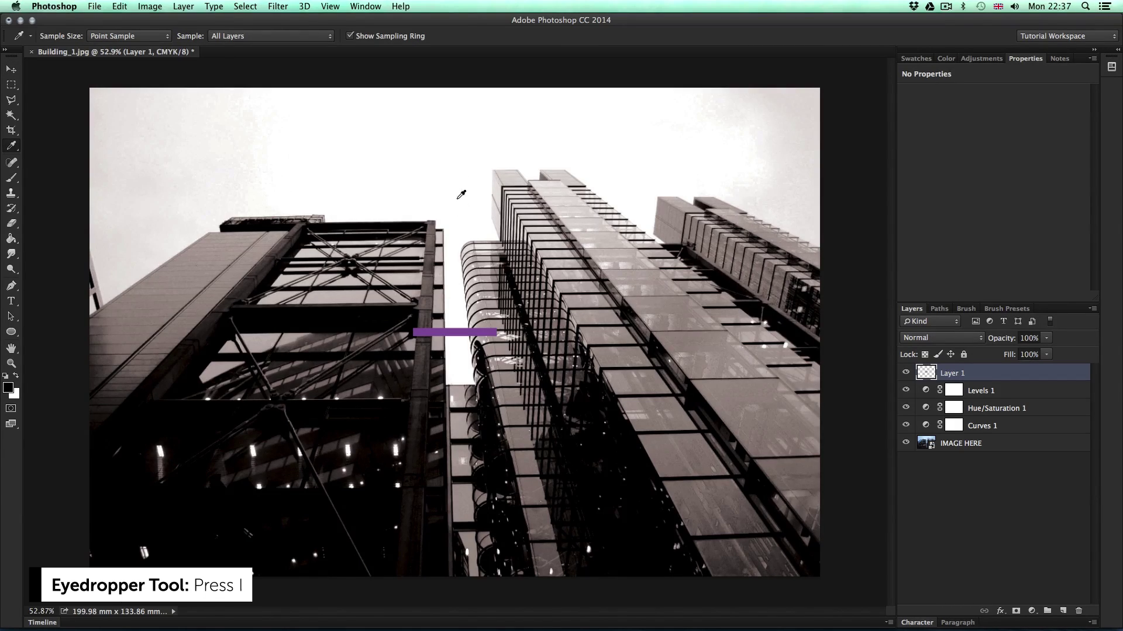
click(462, 331)
key(g)
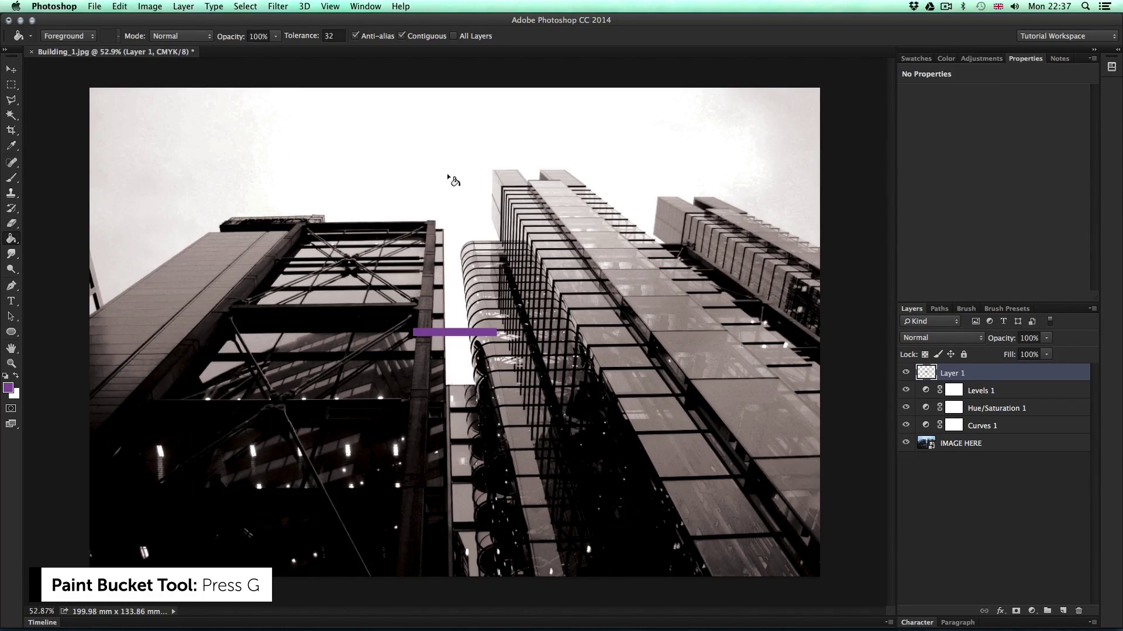
click(466, 203)
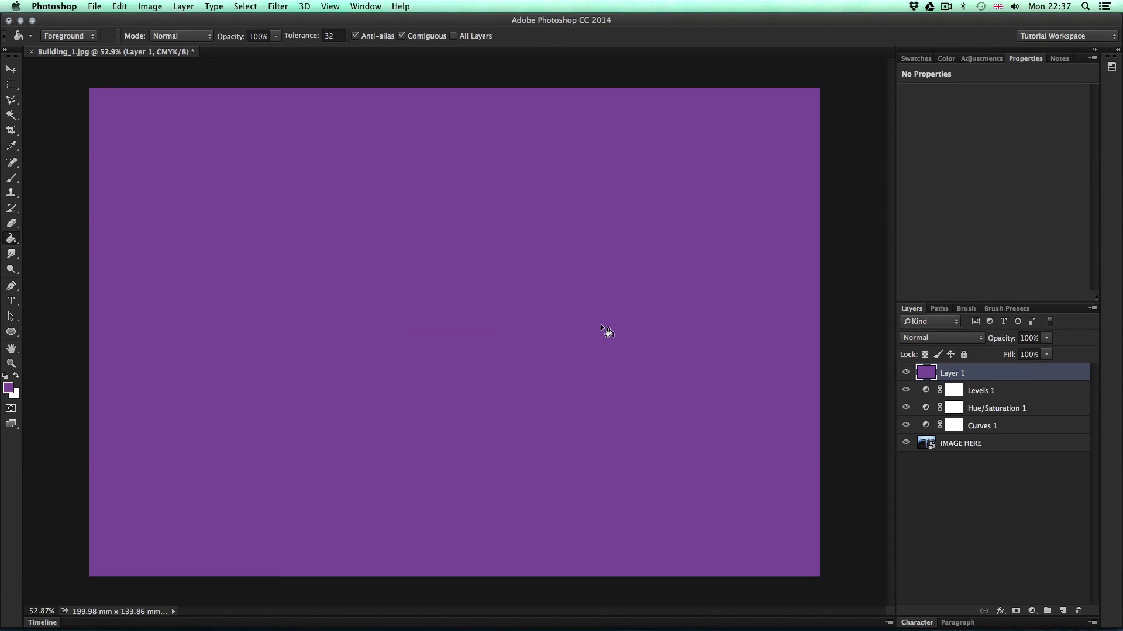
Step: Set the blending mode of the purple fill layer to Color Burn
key(v)
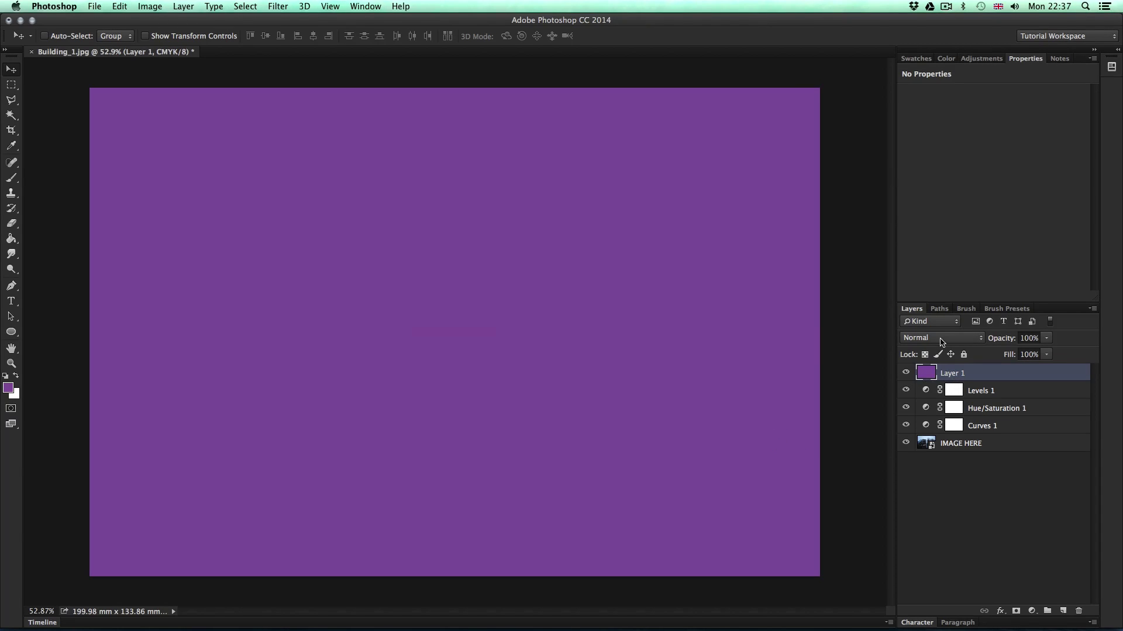
click(954, 341)
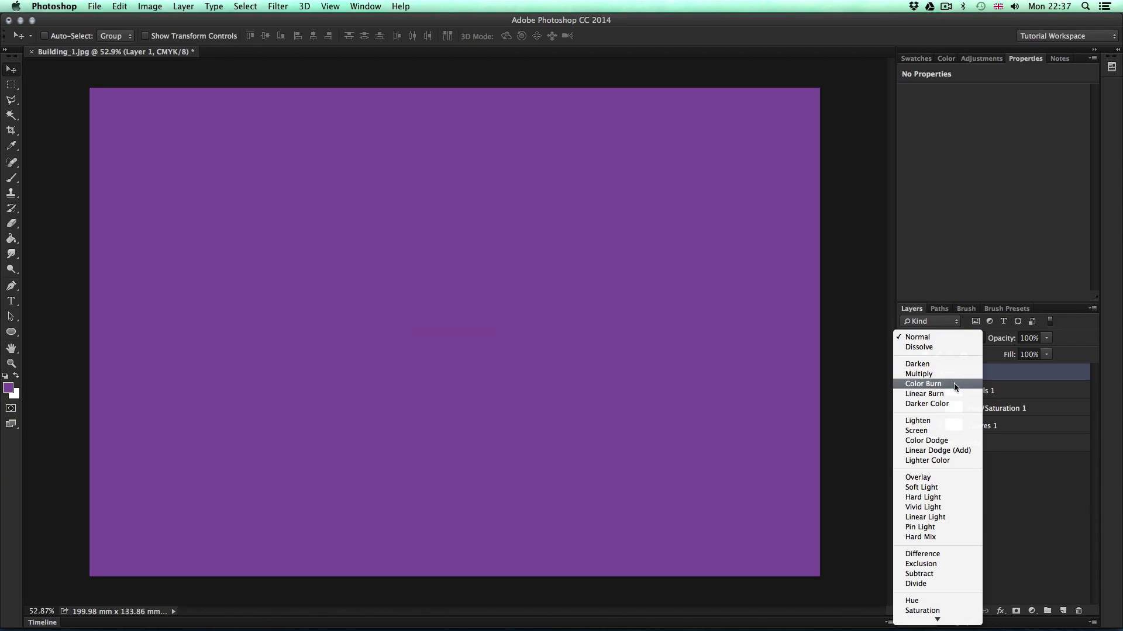
click(936, 385)
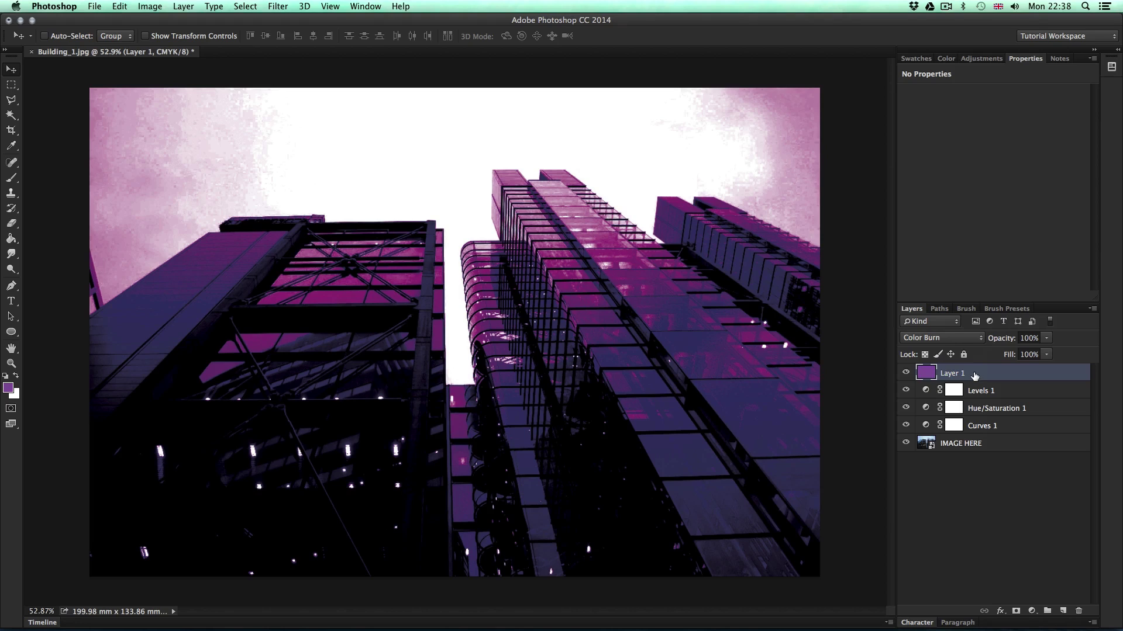
Step: Duplicate the purple Color Burn layer and set the copy's blending mode to Luminosity
key(super+j)
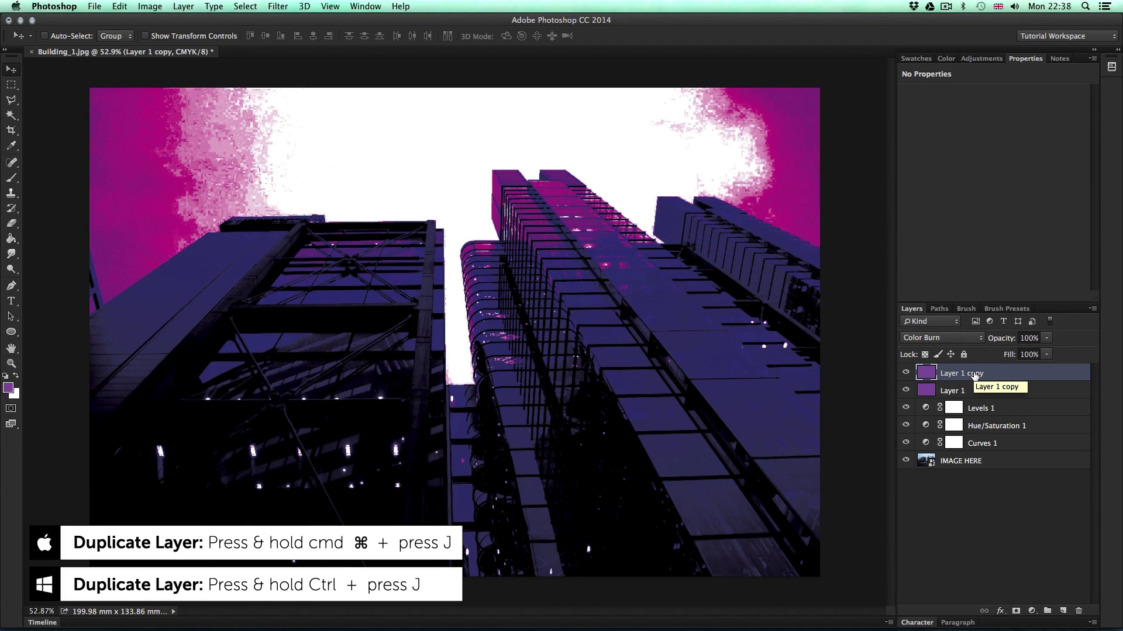
click(951, 338)
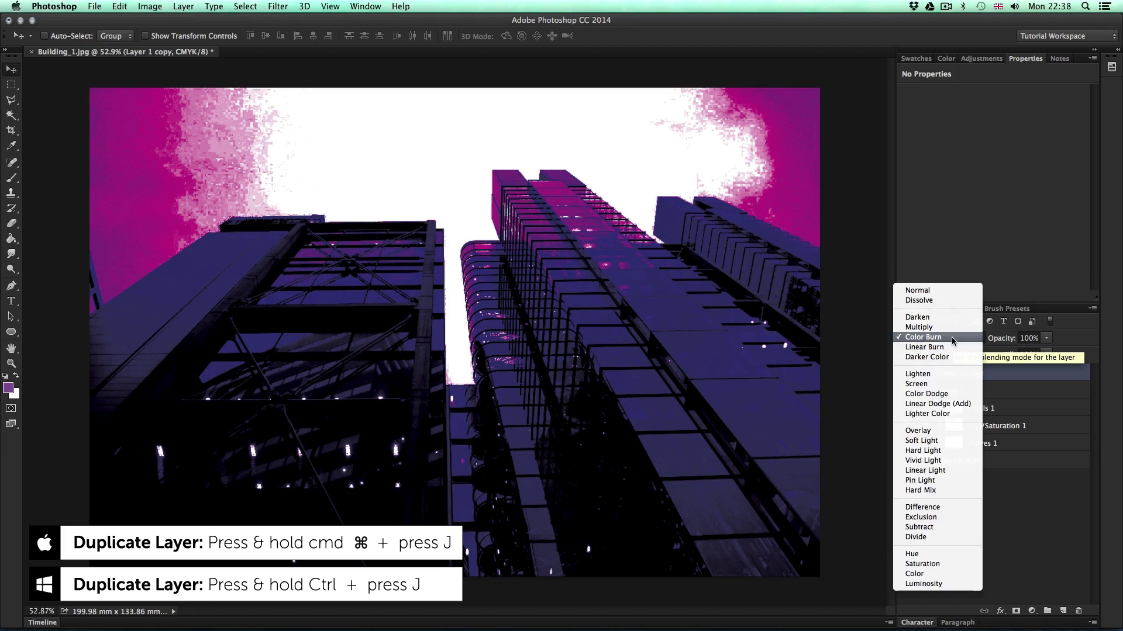
key(Escape)
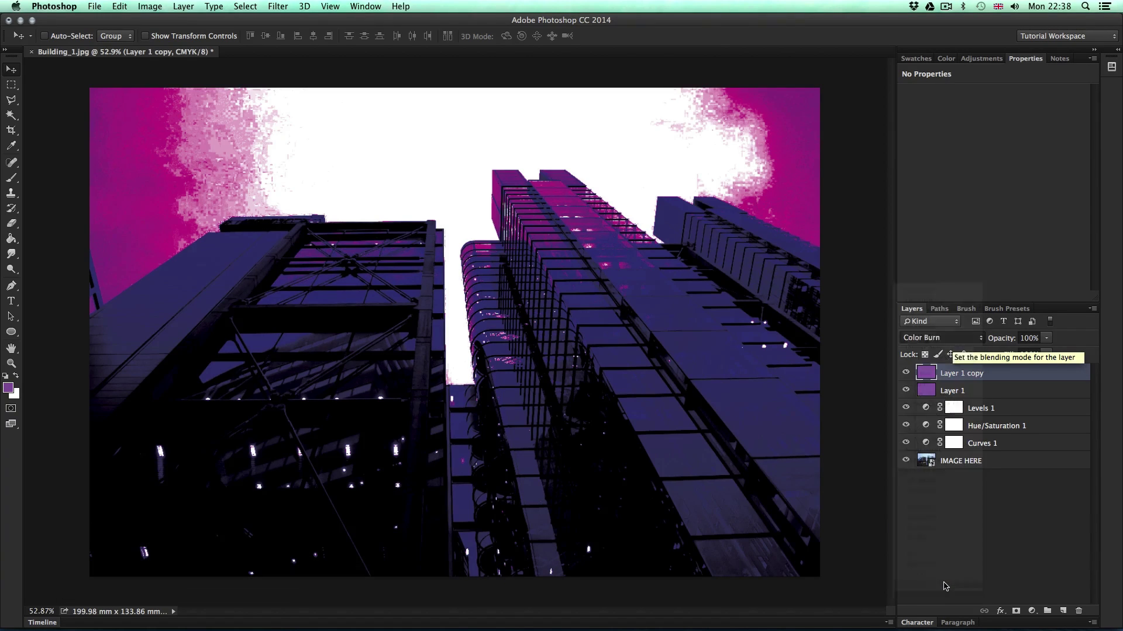
key(shift+alt+y)
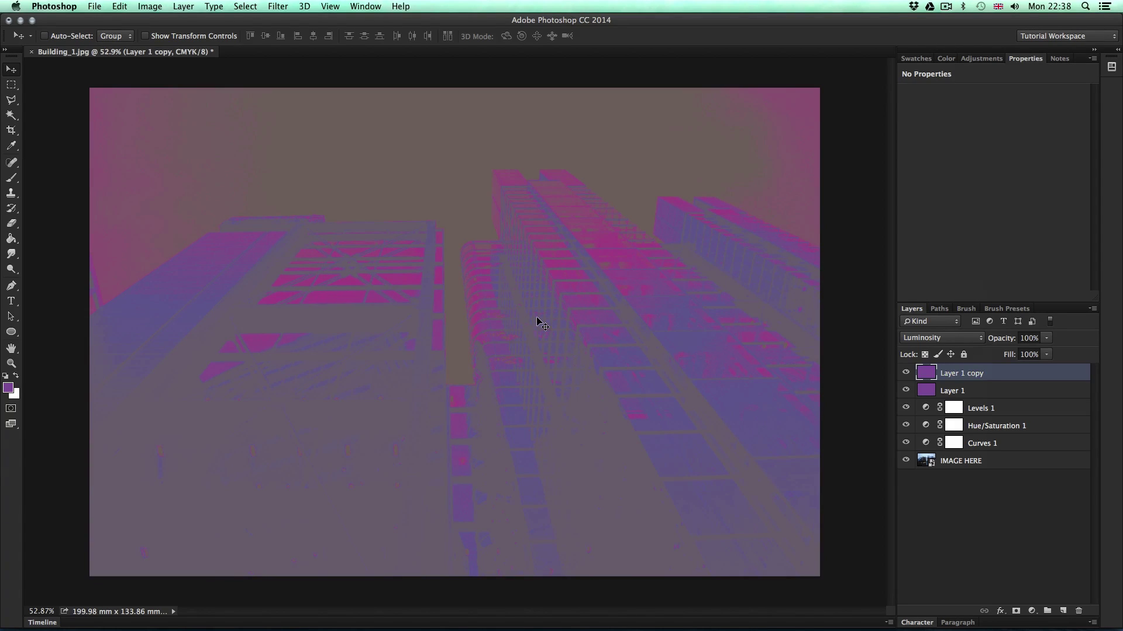
Step: Group the two purple layers under the name COLOUR TINT and set the group's opacity to 60%
shift+click(994, 392)
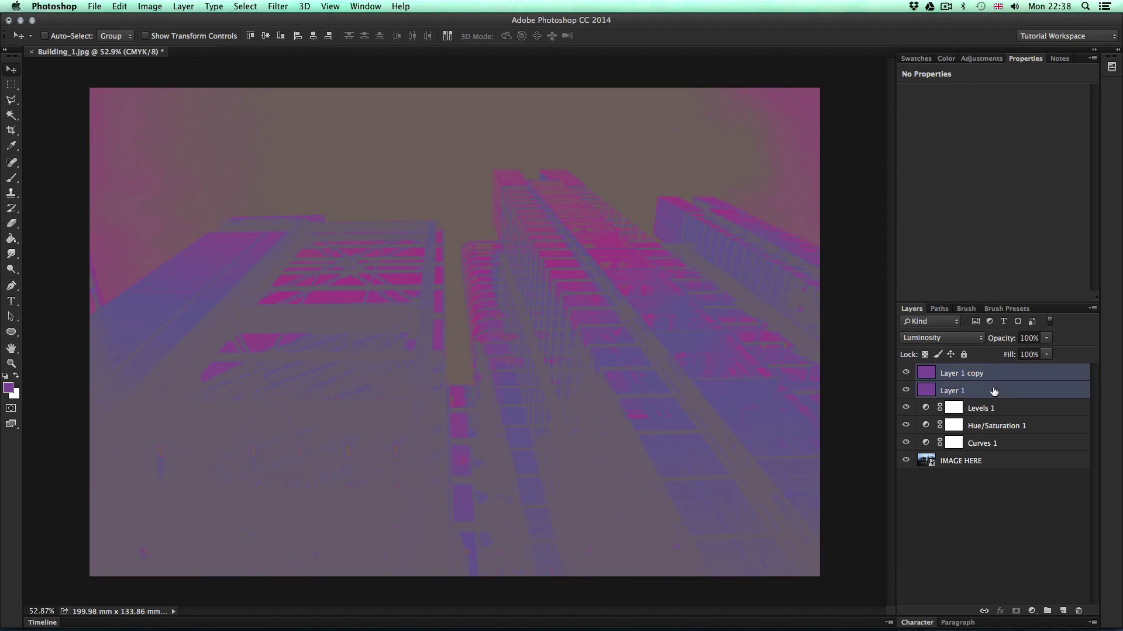
key(super+g)
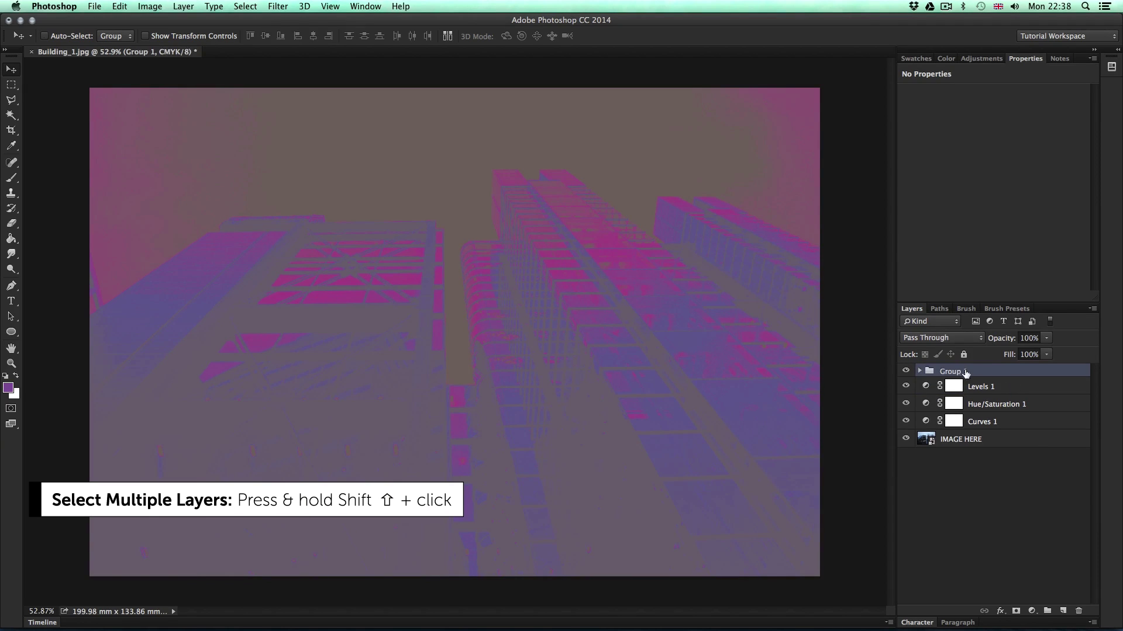
double_click(956, 372)
text(coLOUR TINT)
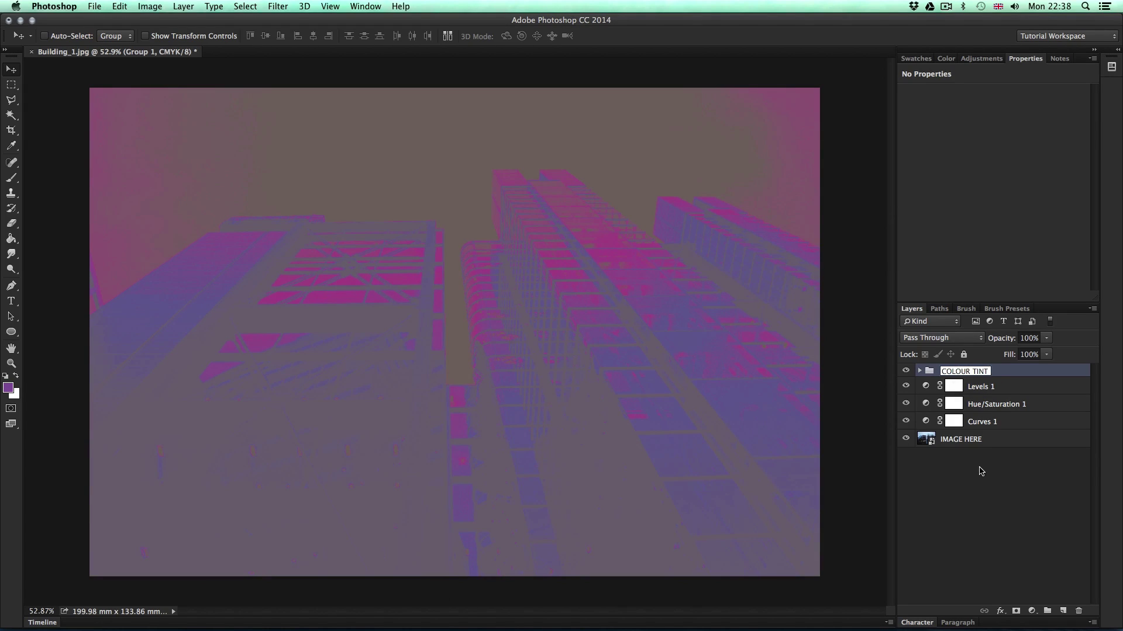
click(1010, 374)
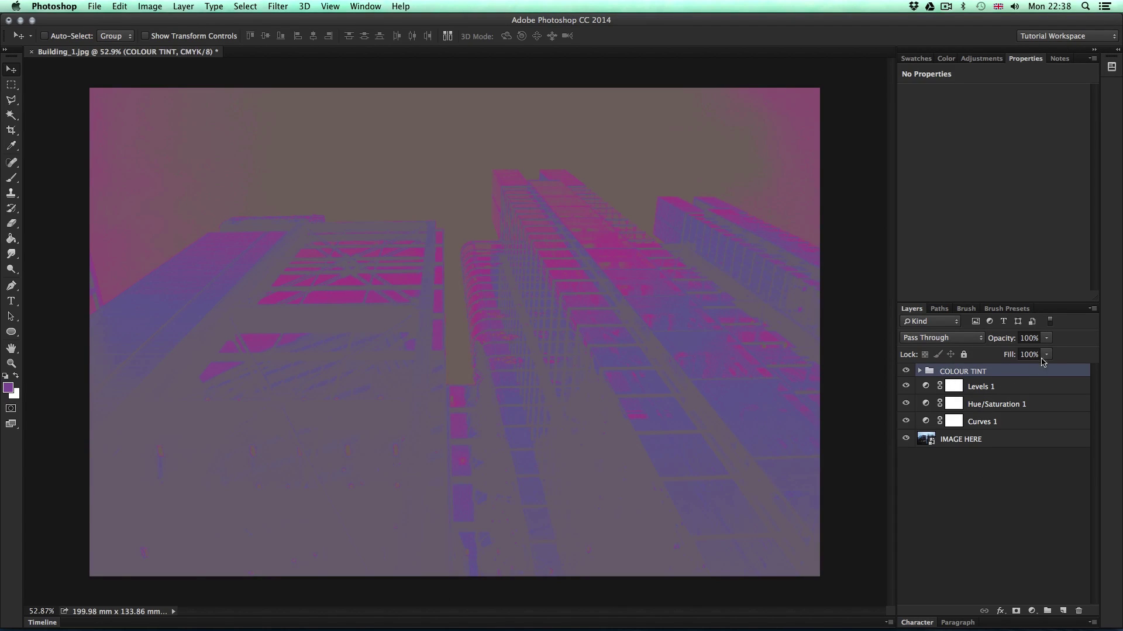
click(1047, 339)
drag(1047, 354, 1029, 354)
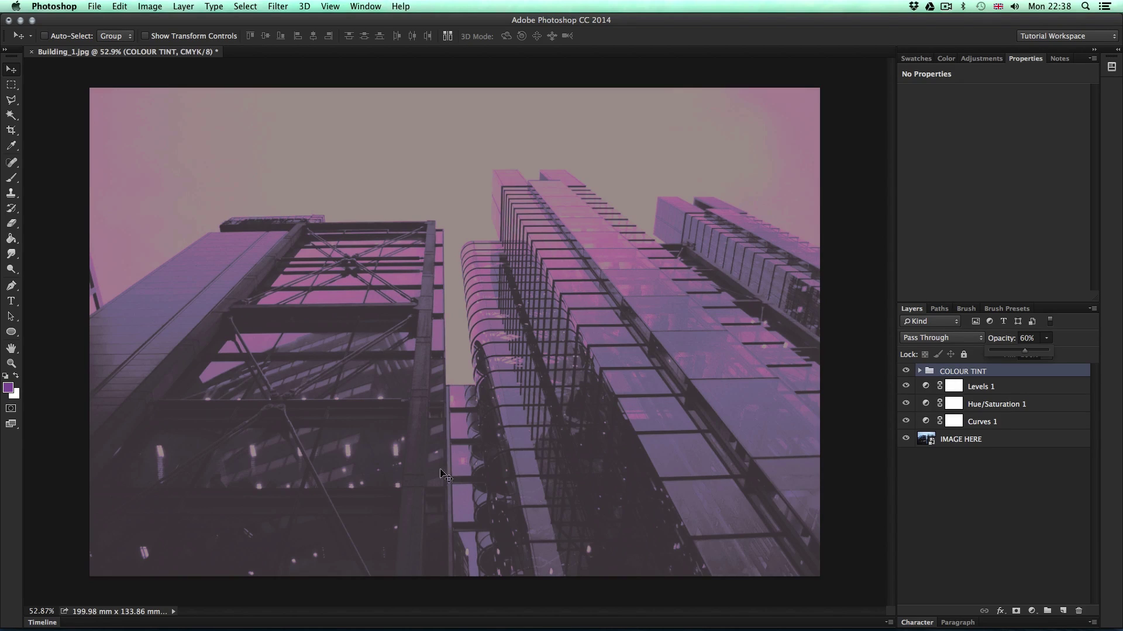
Step: Duplicate the IMAGE HERE smart object and move the copy above the COLOUR TINT group
click(1001, 447)
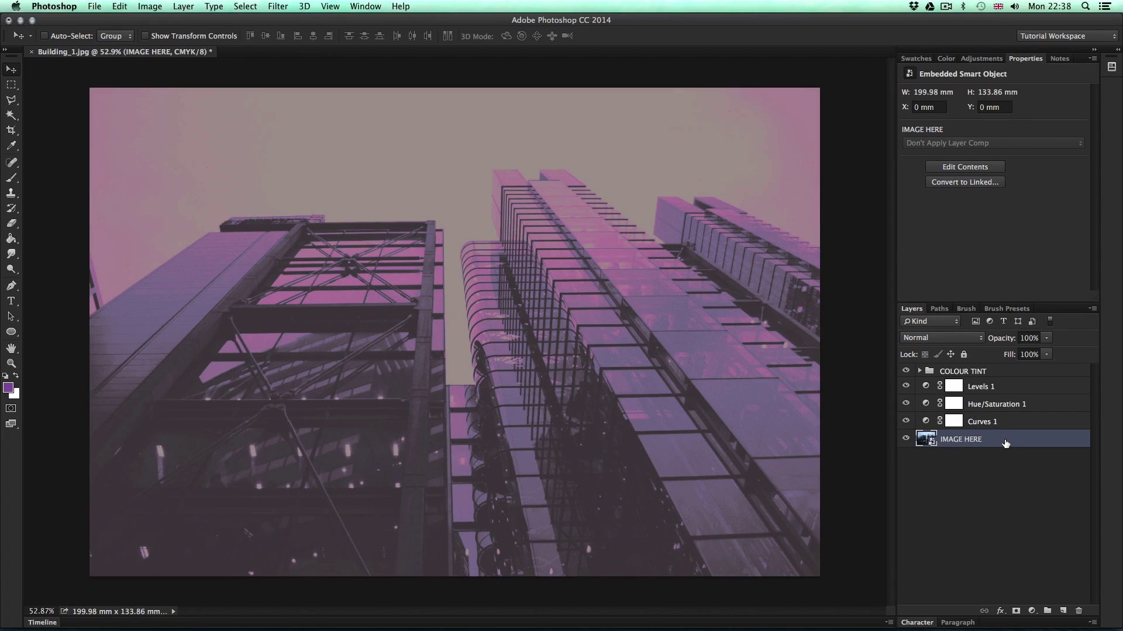
key(super+j)
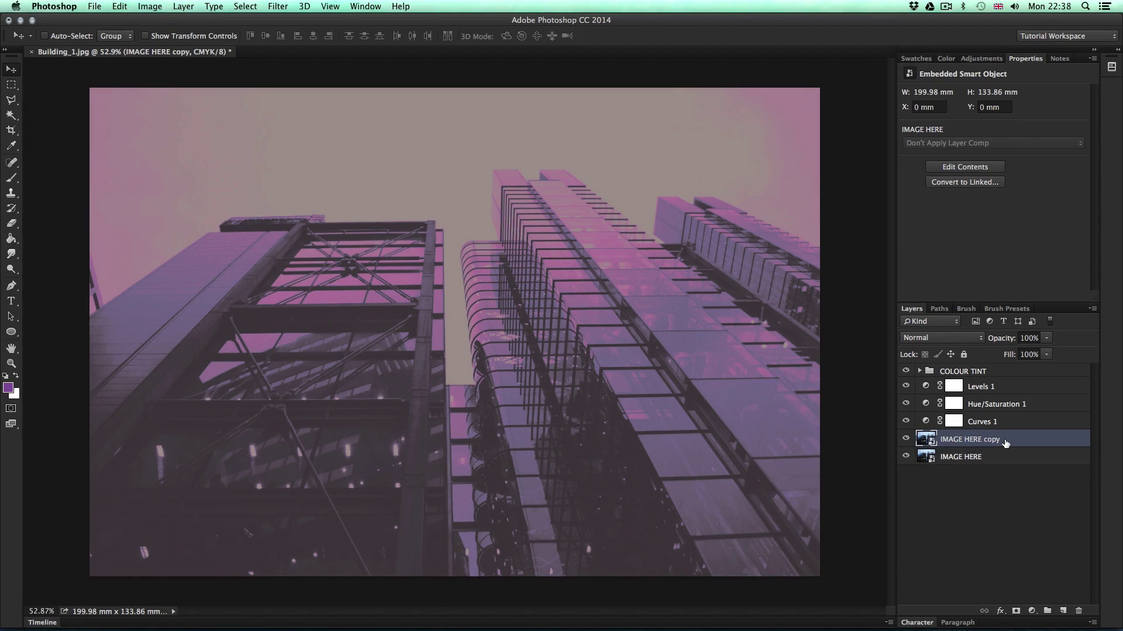
drag(963, 441, 950, 363)
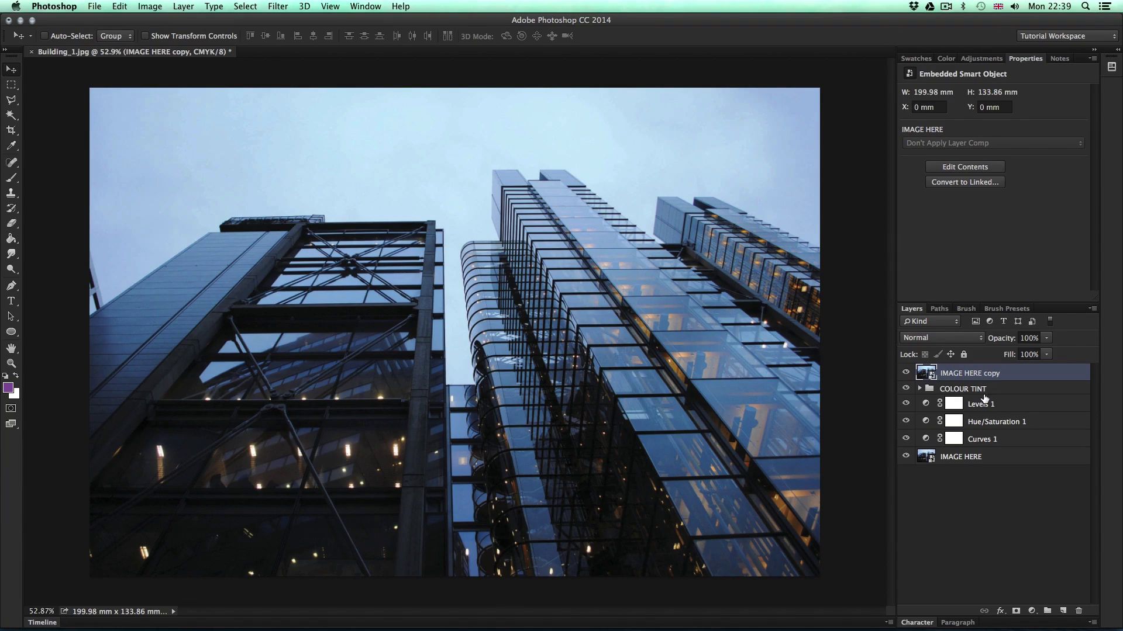
Step: Apply a High Pass filter with a radius of 10.1 pixels to the smart object copy and set its blending mode to Overlay
click(287, 7)
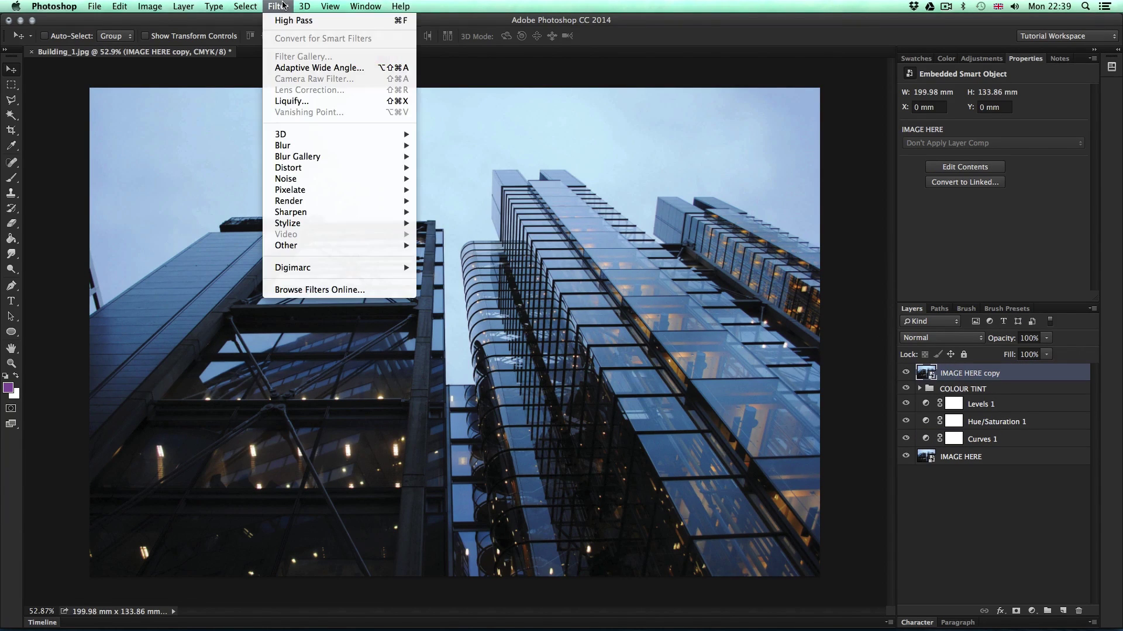
mouse_move(350, 244)
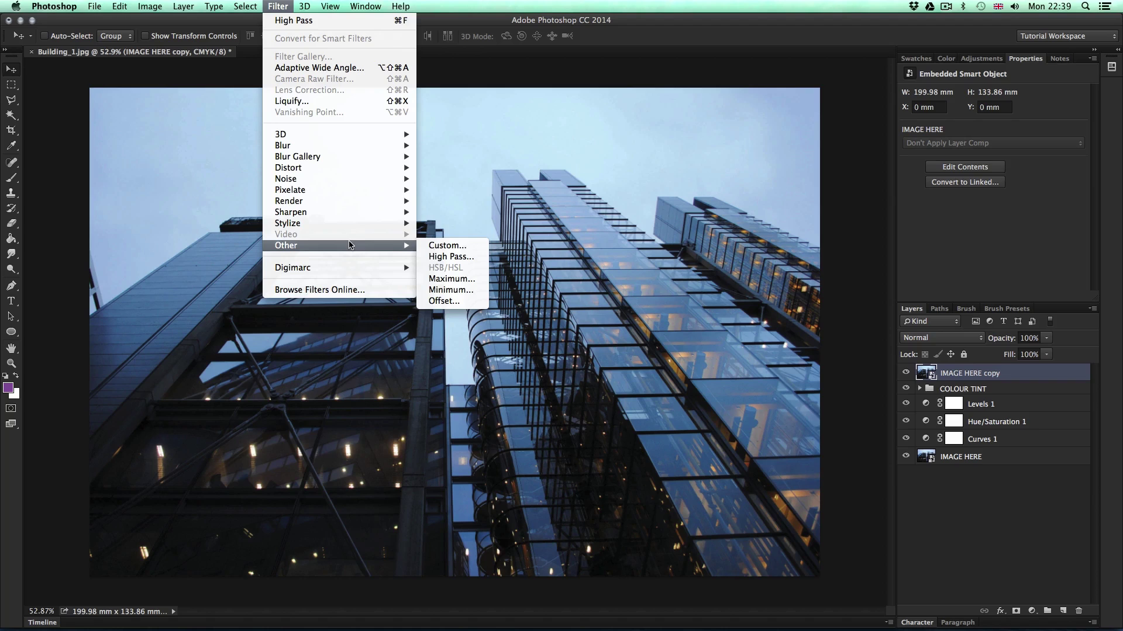
click(453, 256)
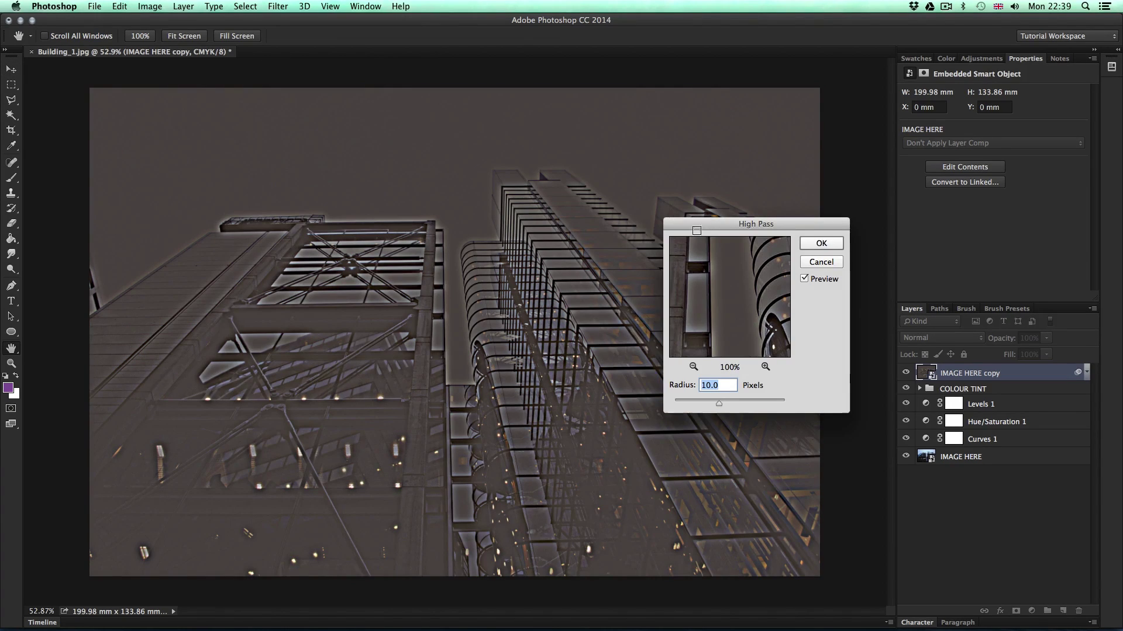
drag(699, 228, 674, 209)
drag(687, 387, 687, 392)
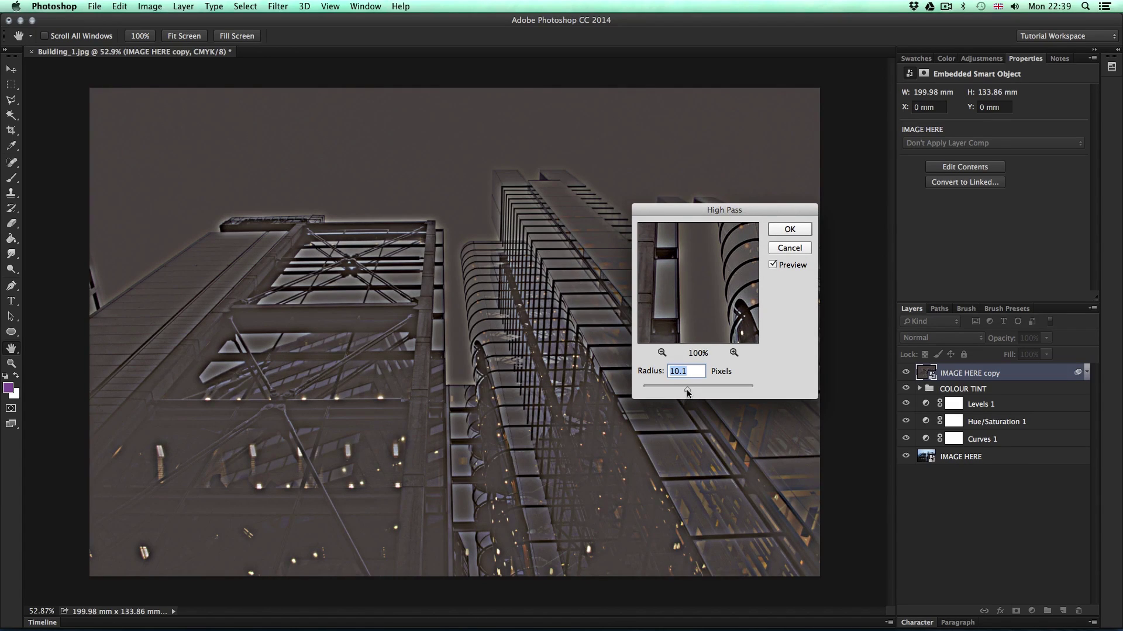
click(784, 229)
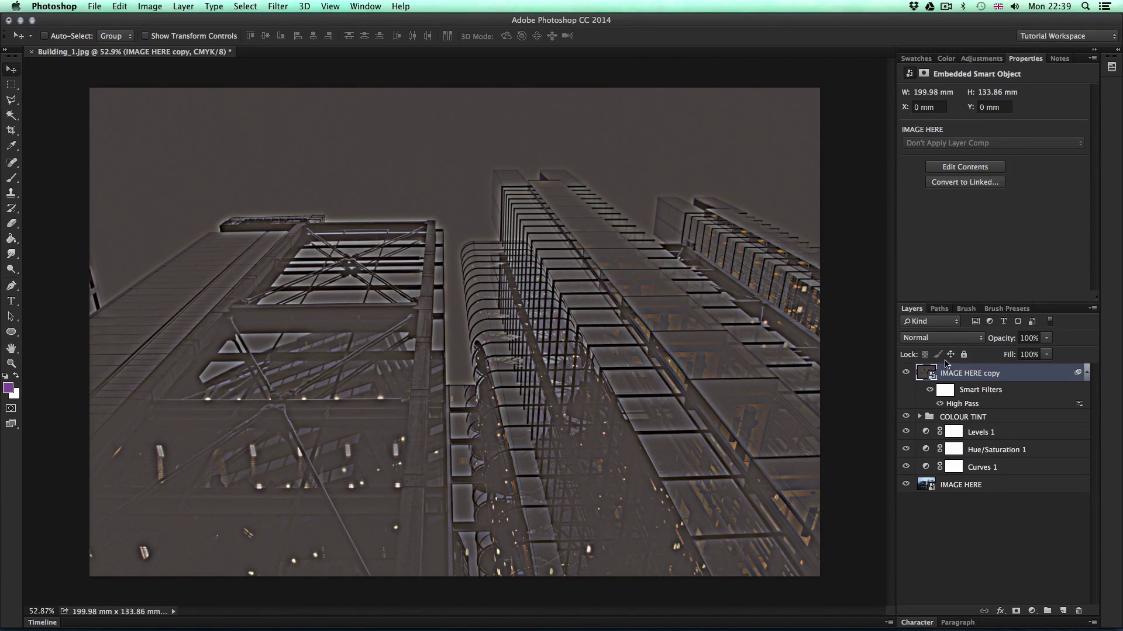
click(959, 339)
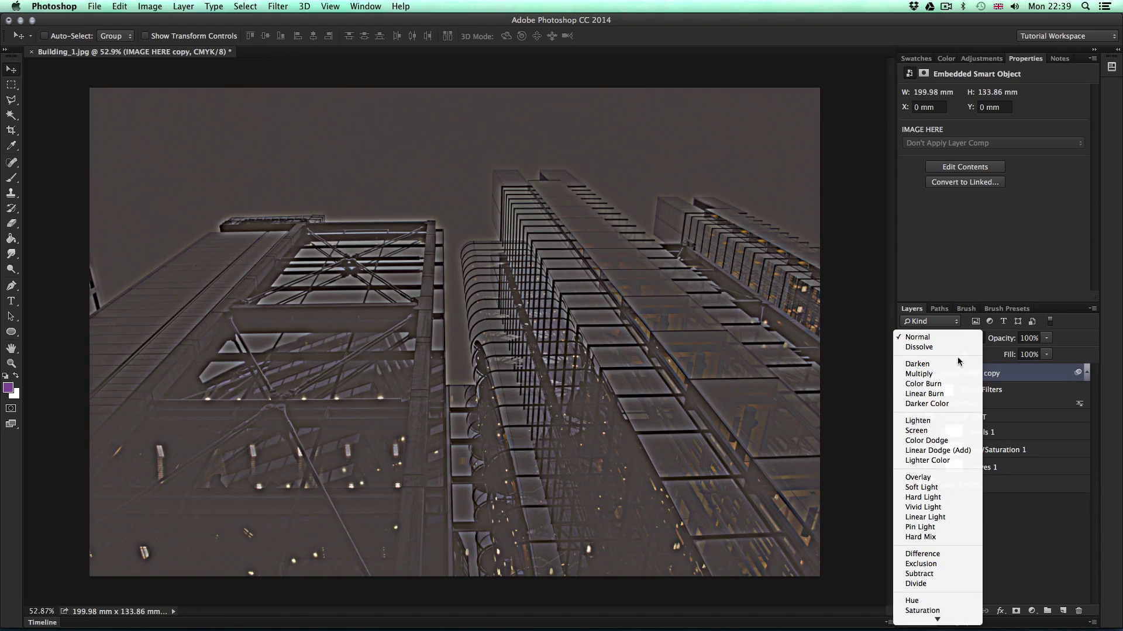
click(959, 481)
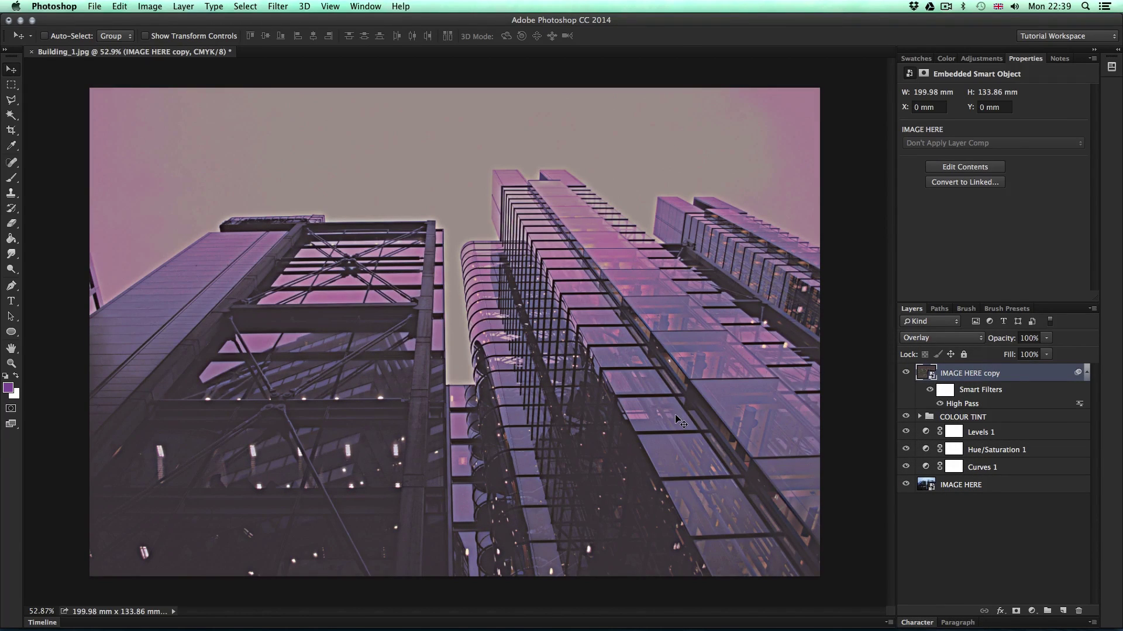
Step: Compare the image with and without the High Pass smart object copy, and set that layer's opacity to 50%
click(905, 373)
click(905, 373)
click(906, 373)
click(906, 373)
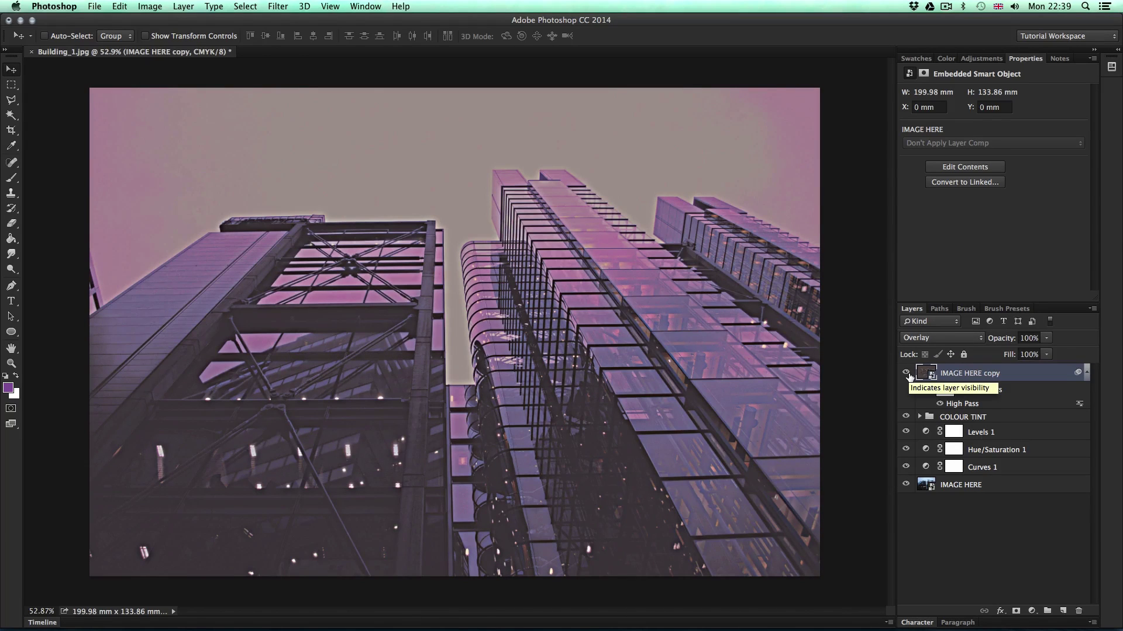
click(1046, 354)
drag(1048, 354, 1019, 353)
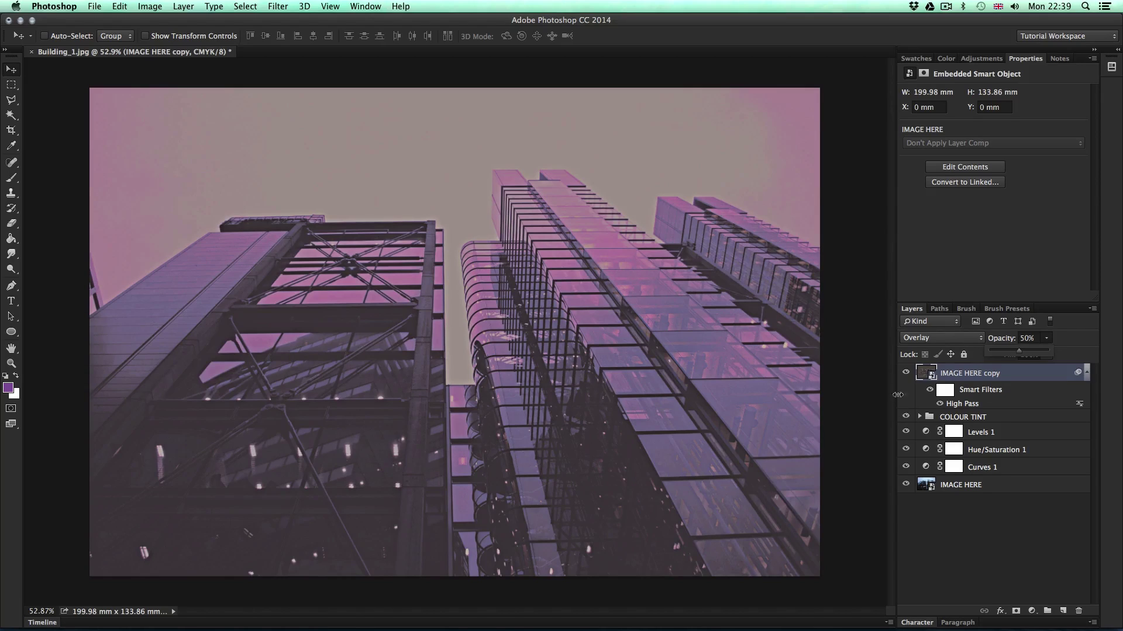
Step: Rename the IMAGE HERE copy layer as HIGHPASS
click(968, 380)
double_click(956, 375)
text(HIGHPASS)
key(Return)
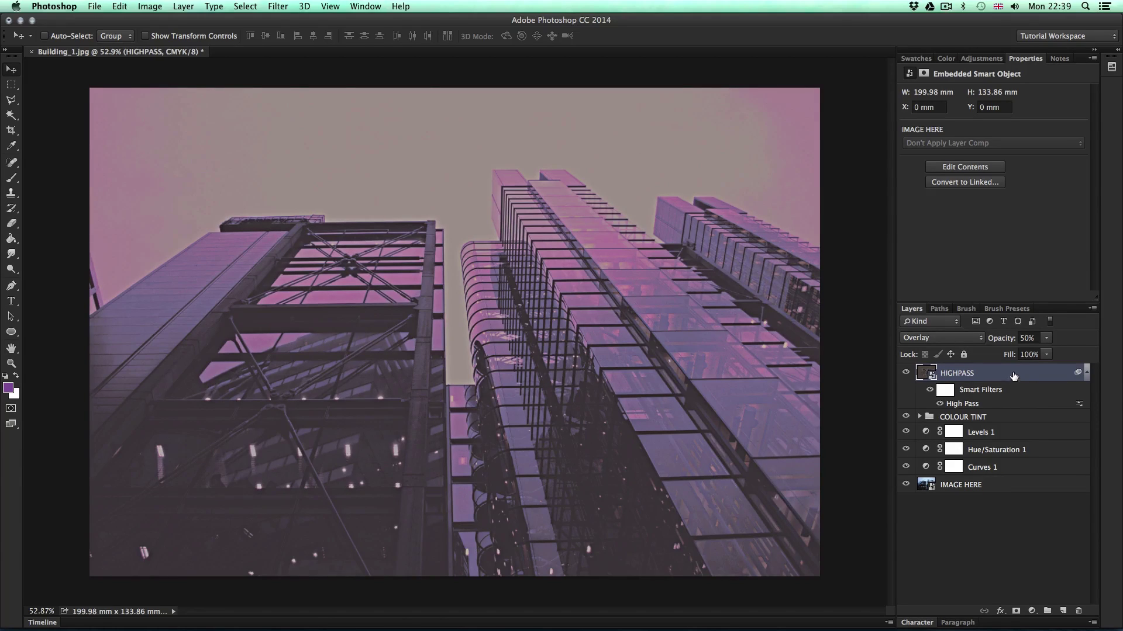
Step: Group the HIGHPASS layer, the COLOUR TINT group and the three adjustment layers under the name MONOCHROME EFFECT
shift+click(1004, 468)
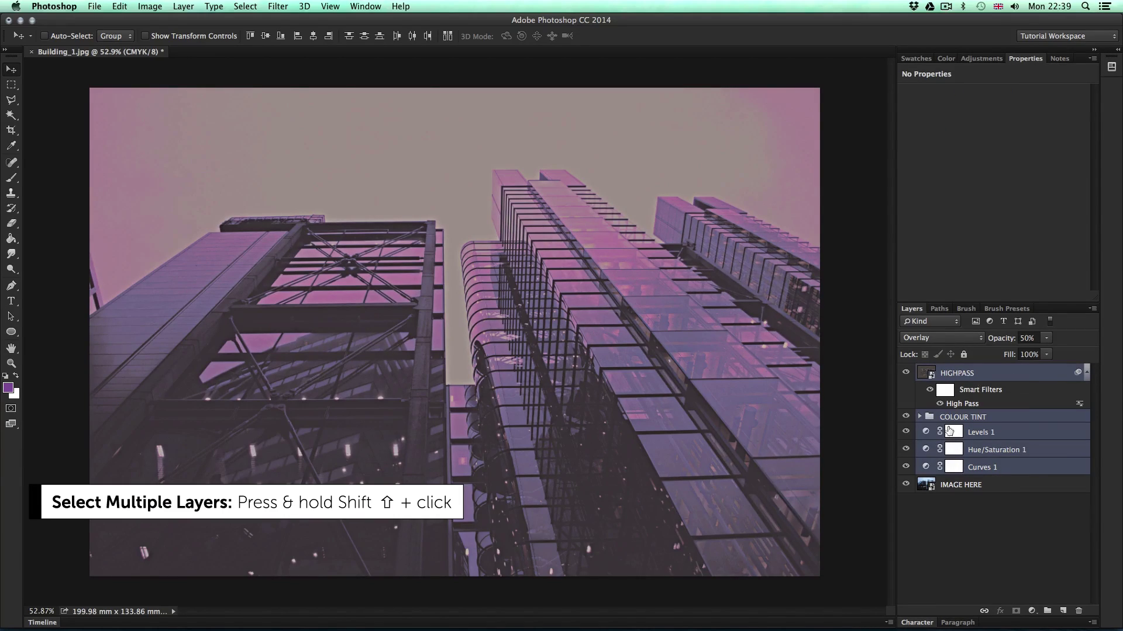
key(super)
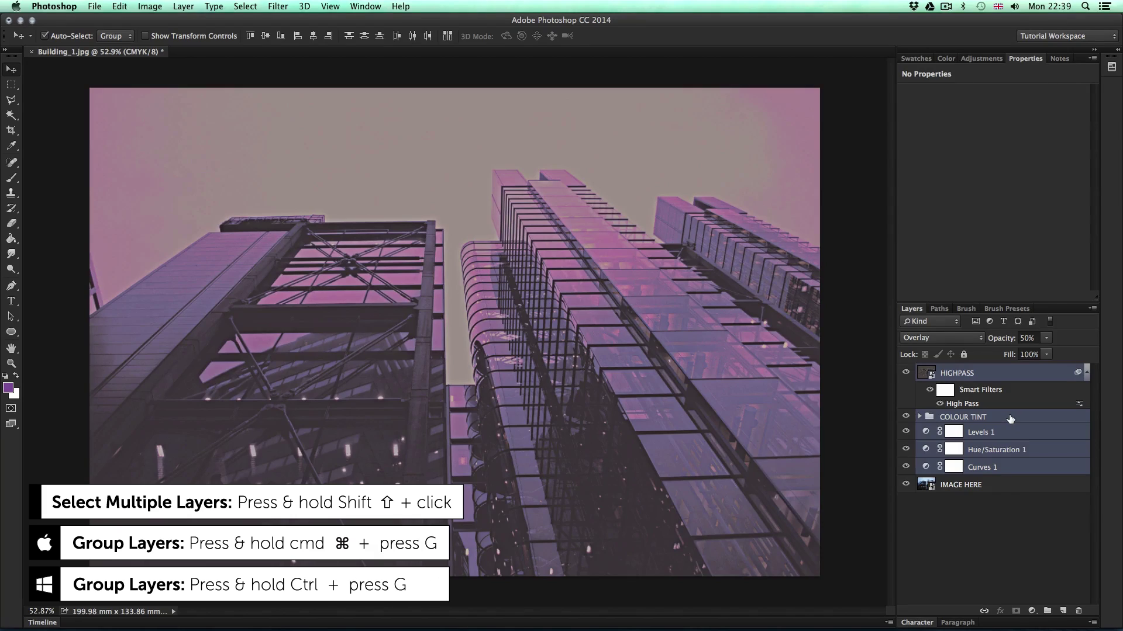
key(super+g)
double_click(952, 373)
text(MONO)
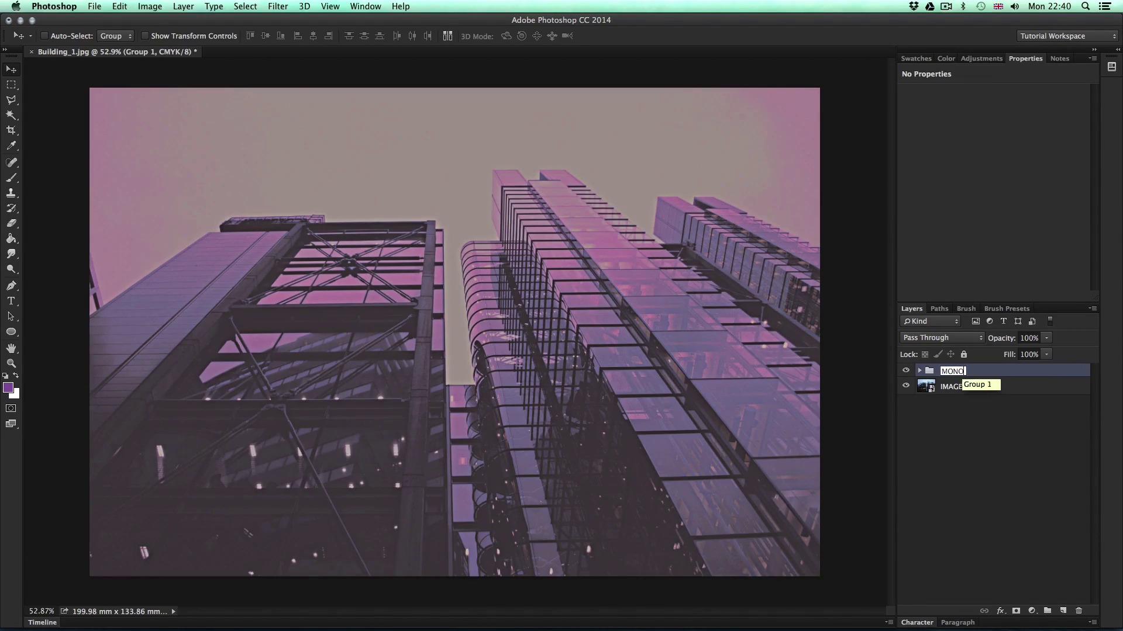
text(CHROME EFFECT)
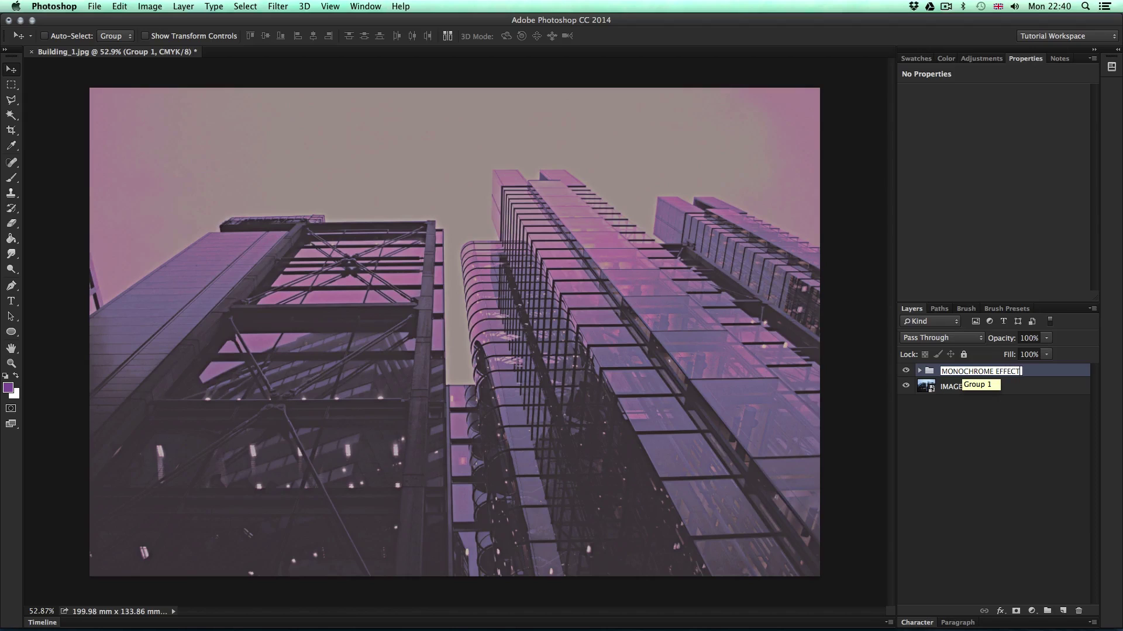
key(Return)
Step: Compare the building photo with and without the MONOCHROME EFFECT group
click(907, 371)
click(906, 371)
click(907, 371)
click(907, 371)
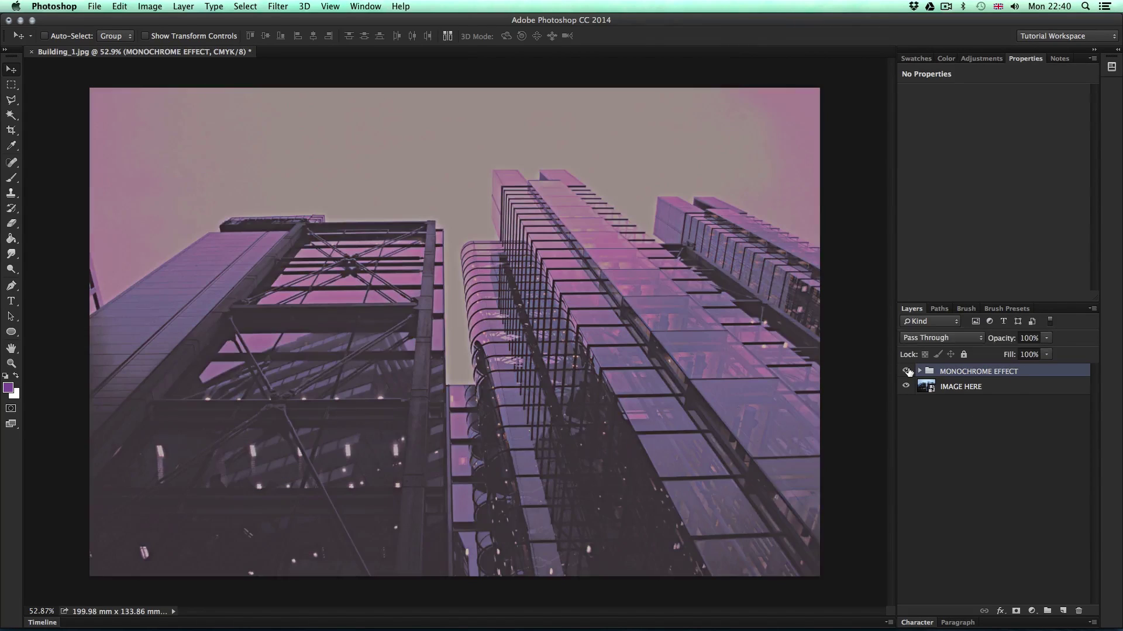
click(906, 371)
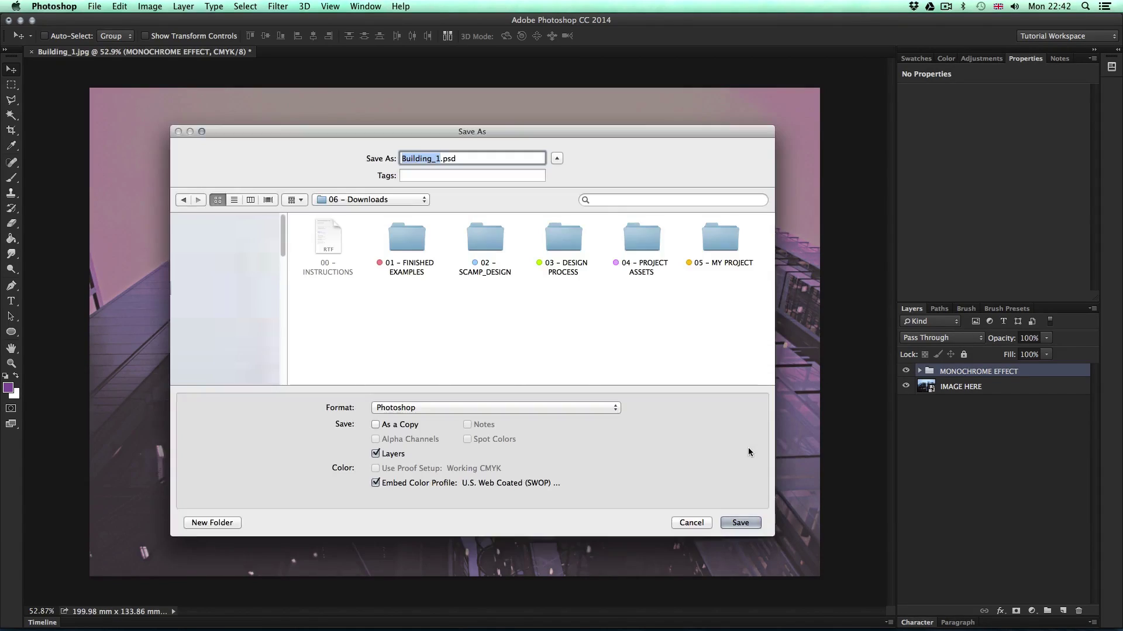
Step: Save the document as Building_1.psd in Photoshop format in the PSD folder under 05 - MY PROJECT, 04 - ASSETS
click(730, 242)
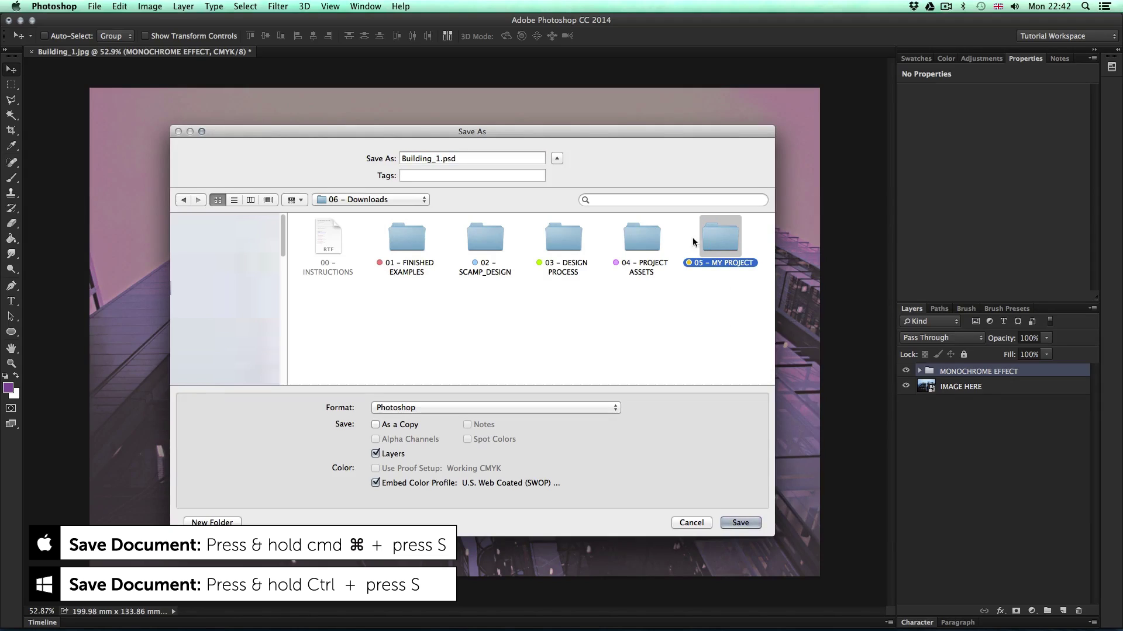
double_click(717, 233)
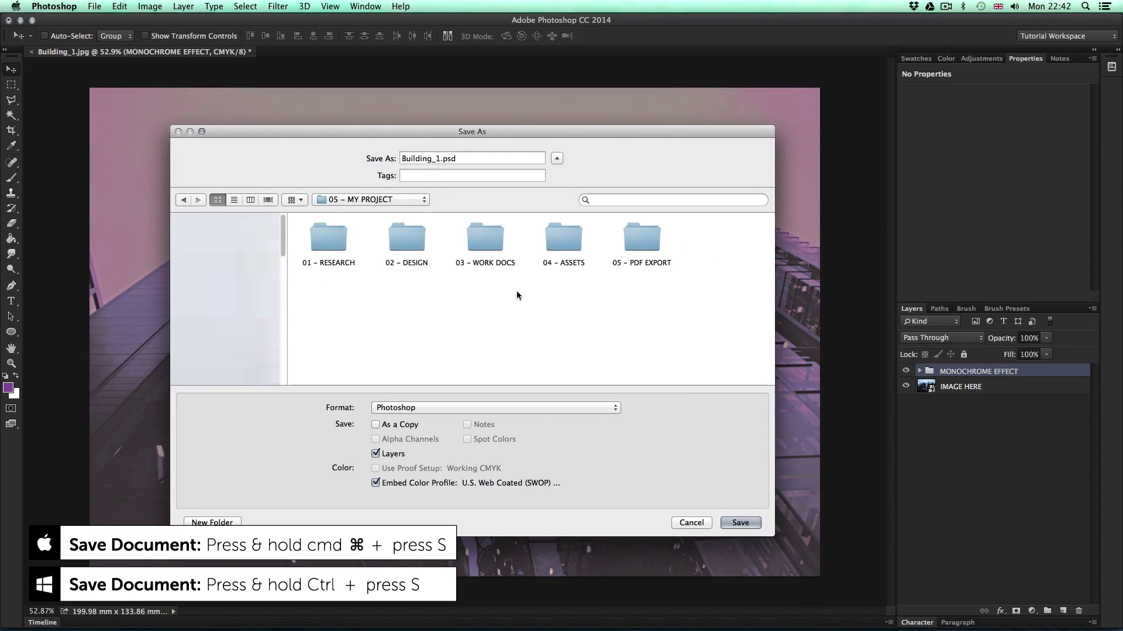
click(570, 240)
double_click(570, 235)
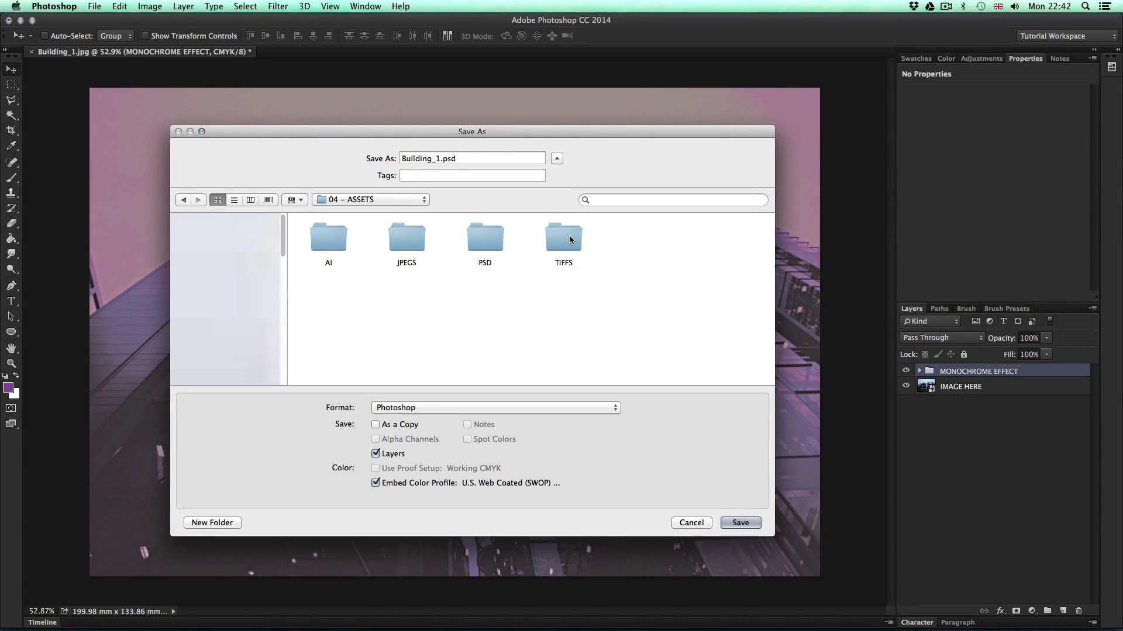
double_click(489, 232)
click(740, 523)
click(746, 273)
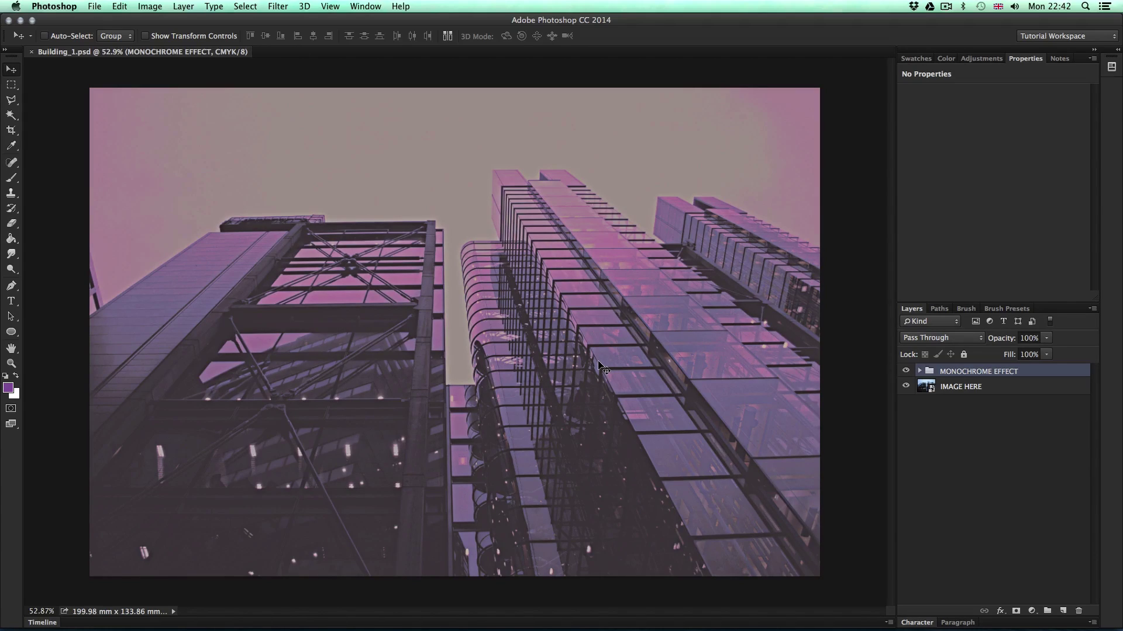
Step: Switch to Finder and open Building_2.jpg from the 05 - IMAGES folder inside 04 - PROJECT ASSETS
key(super+Tab)
key(super+Tab)
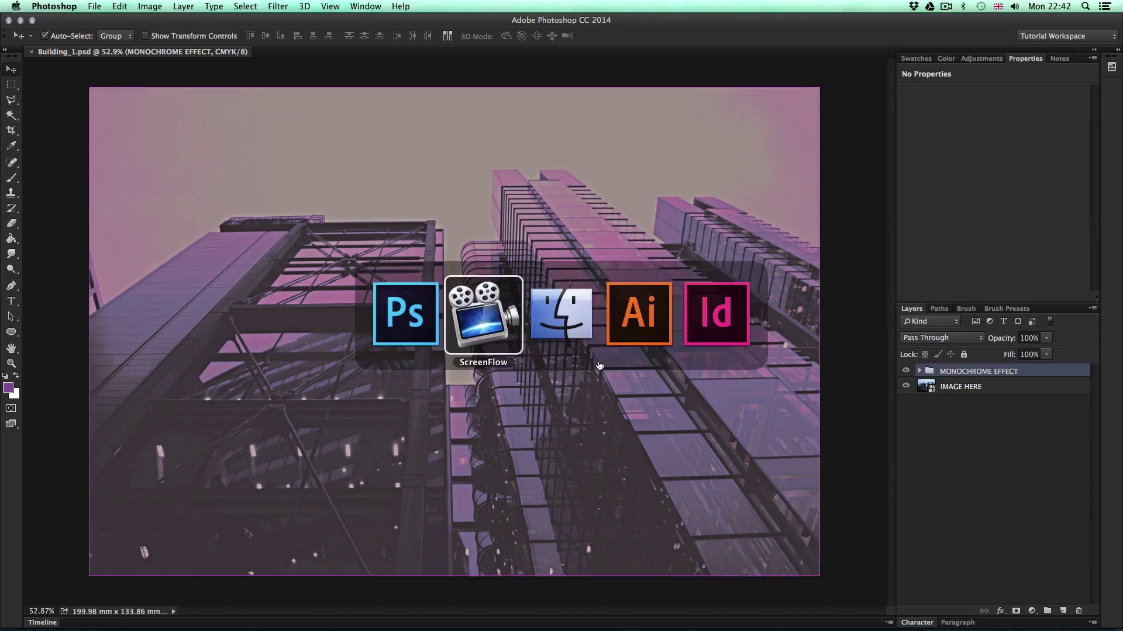
click(599, 241)
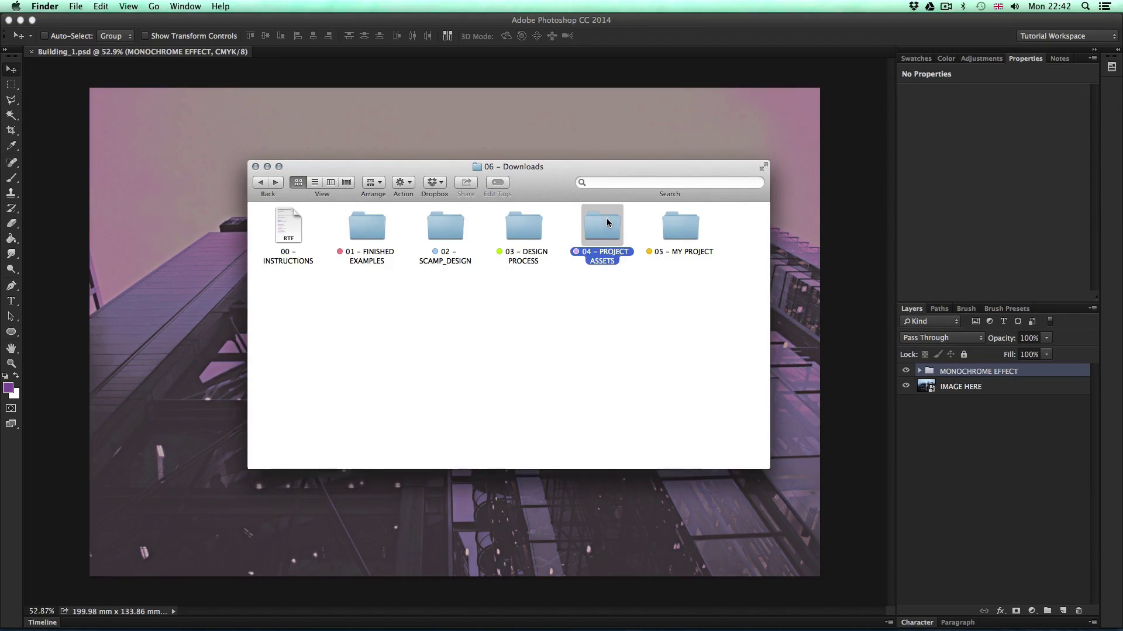
double_click(599, 234)
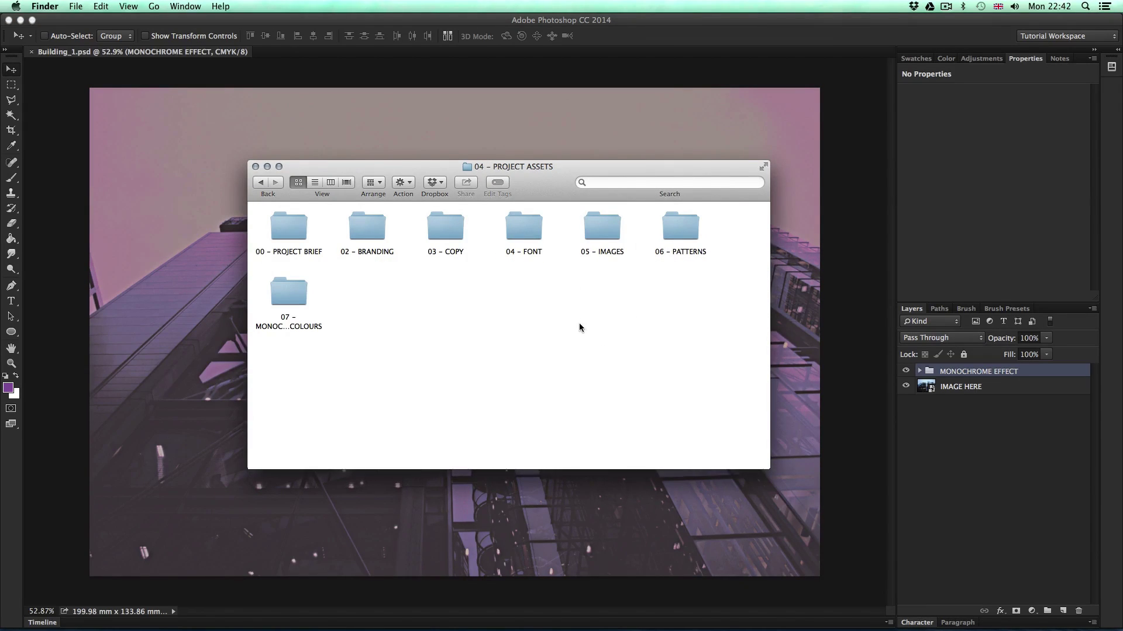
double_click(602, 228)
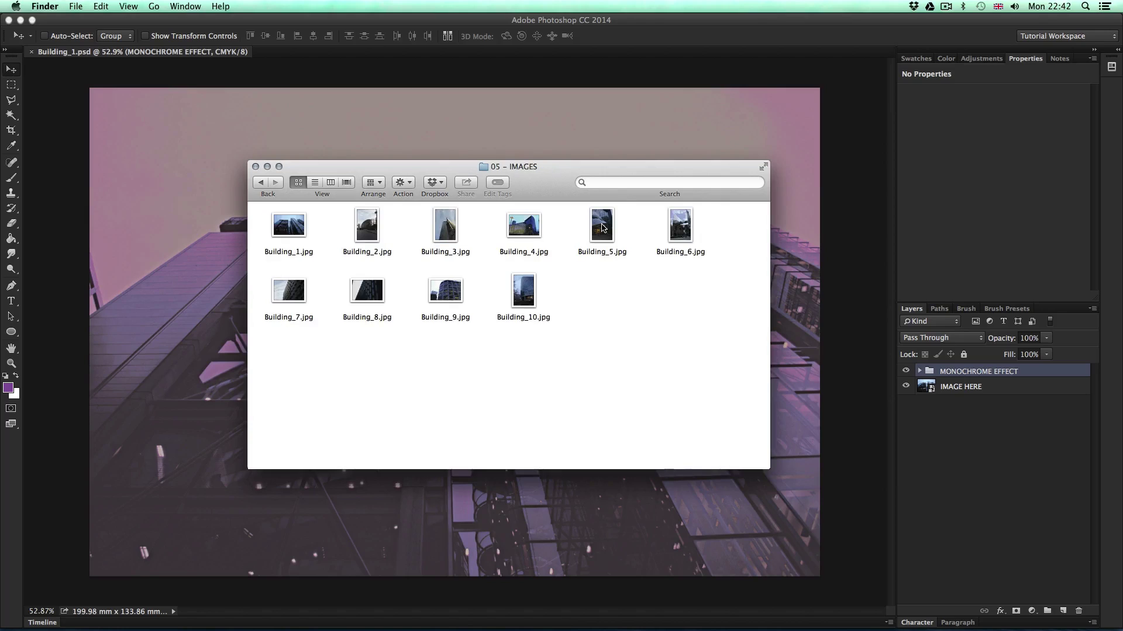
double_click(368, 223)
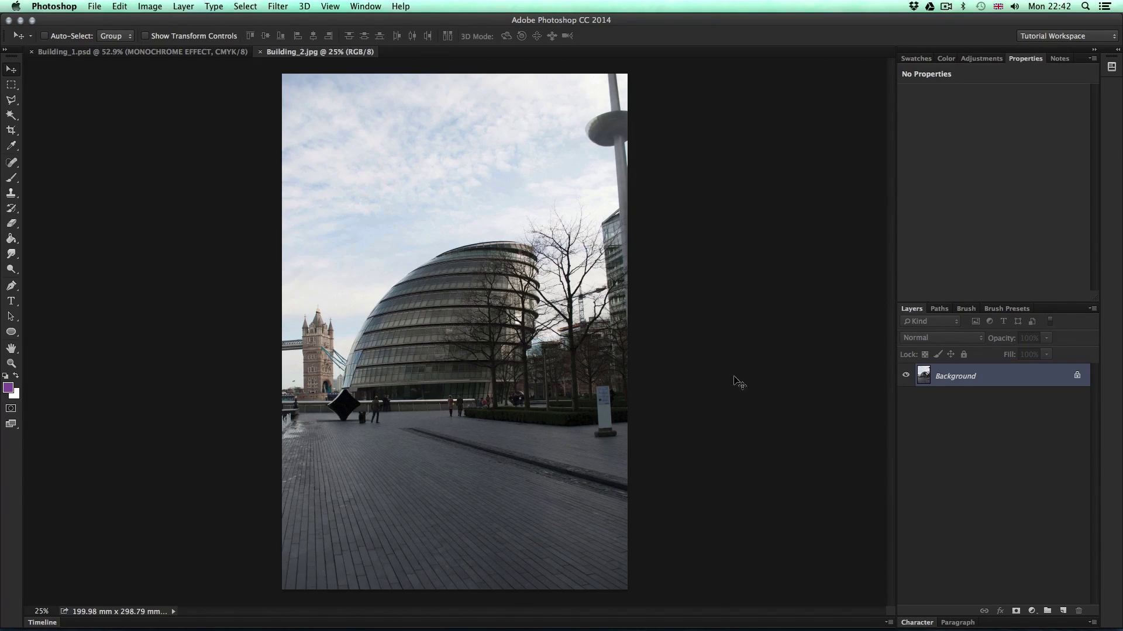
Step: Turn the Background of Building_2.jpg into a regular layer named IMAGE HERE
click(195, 53)
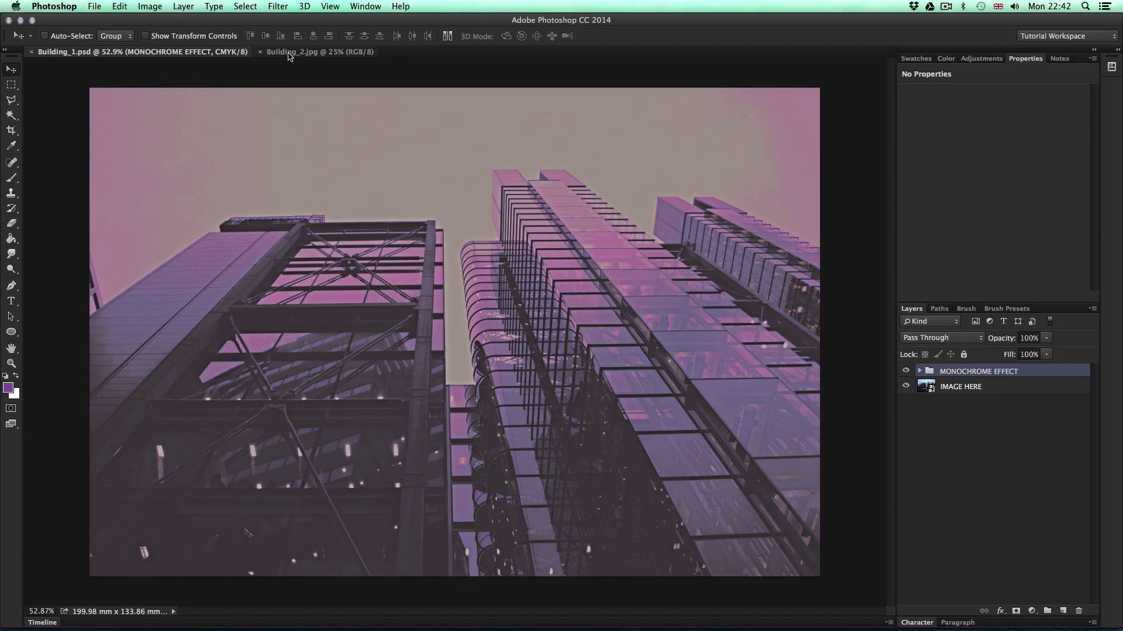
click(301, 52)
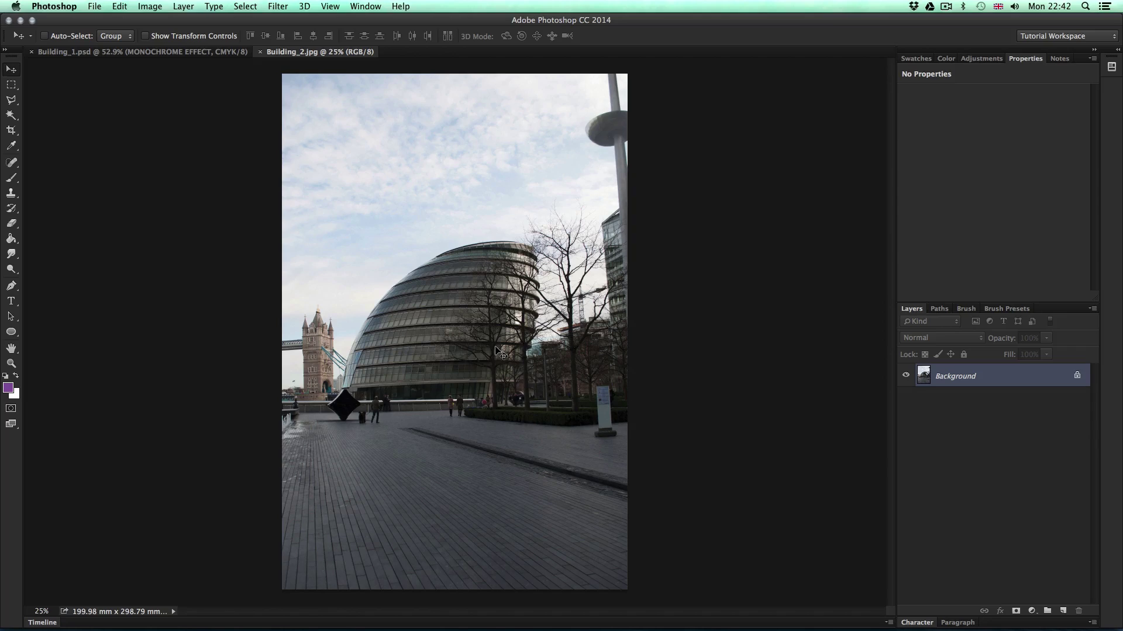
double_click(1019, 381)
text(IMAGE HERE)
key(Return)
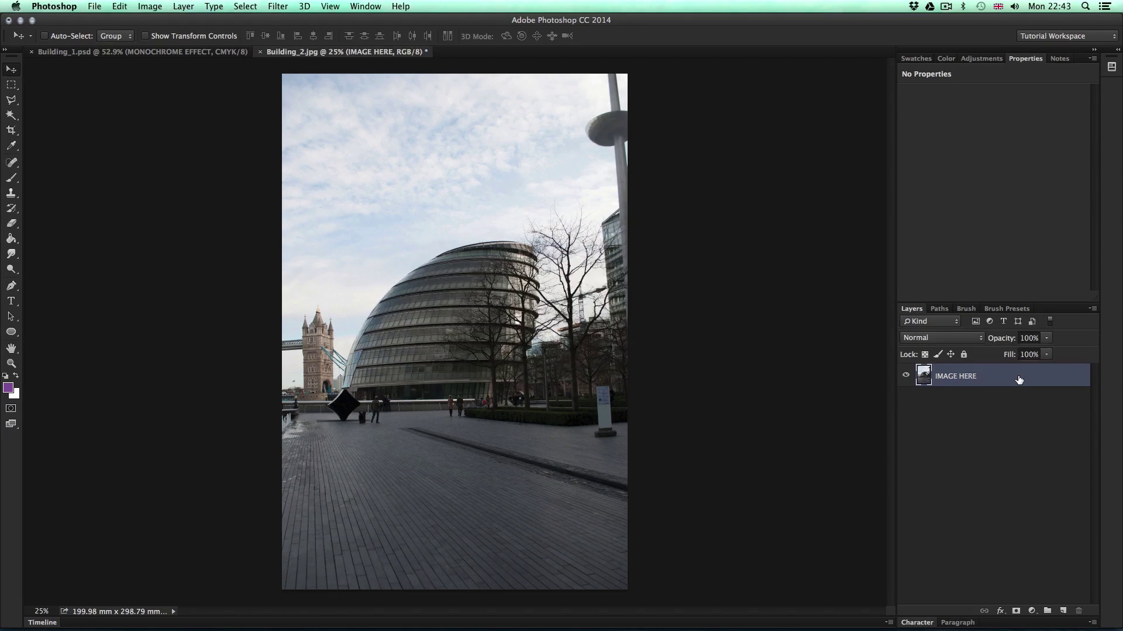
Step: Convert Building_2.jpg to CMYK Color mode and turn its IMAGE HERE layer into a smart object
click(140, 6)
mouse_move(181, 21)
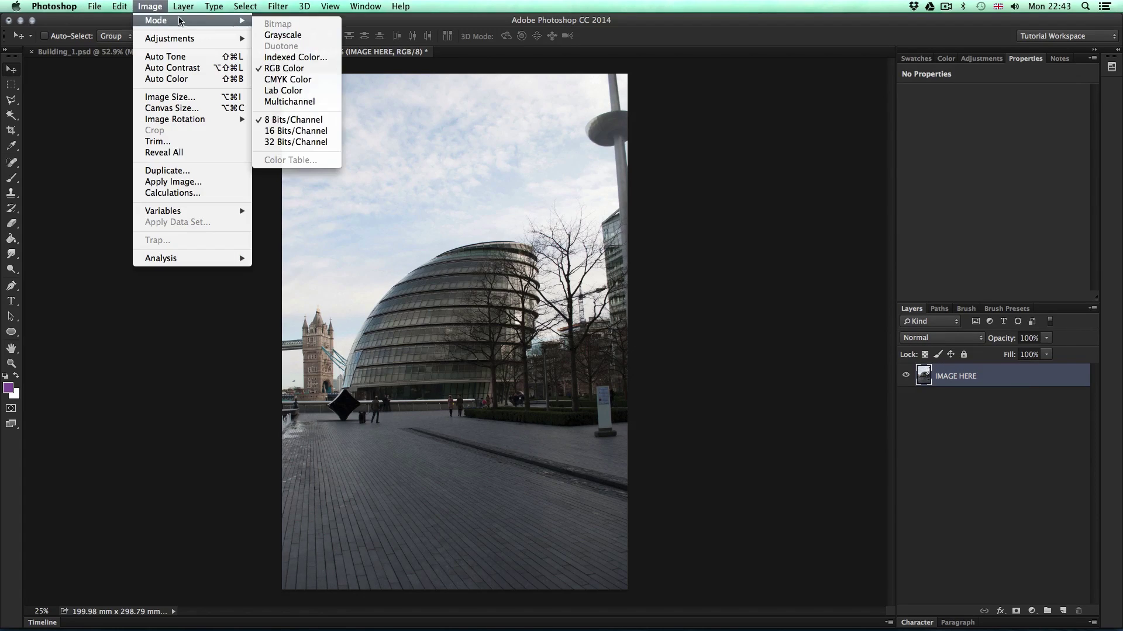
click(300, 79)
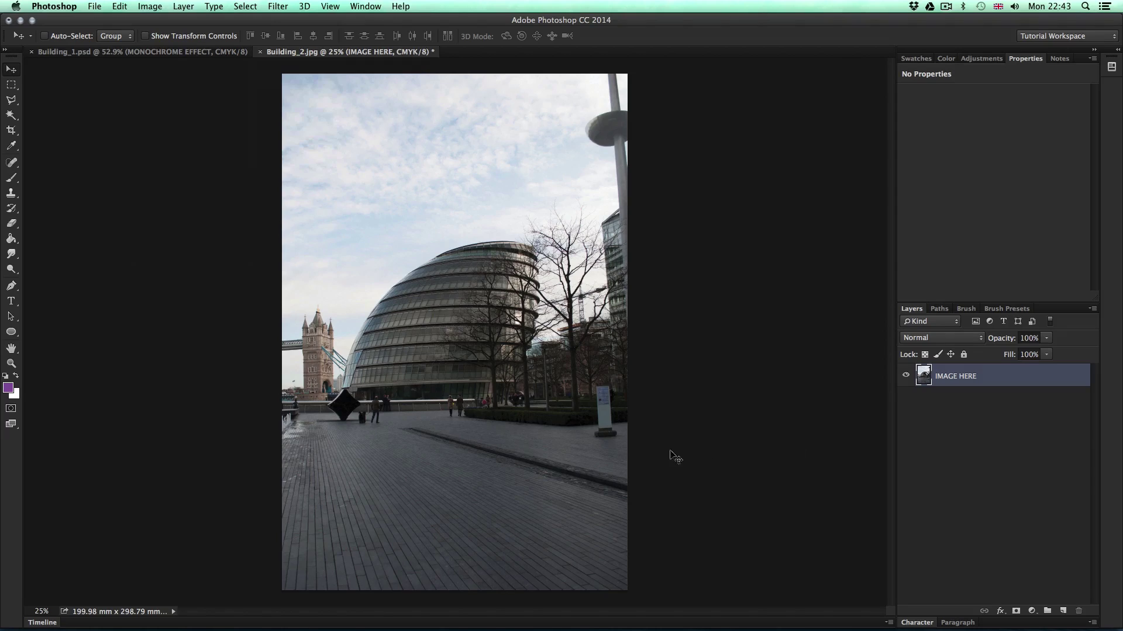
right_click(1014, 380)
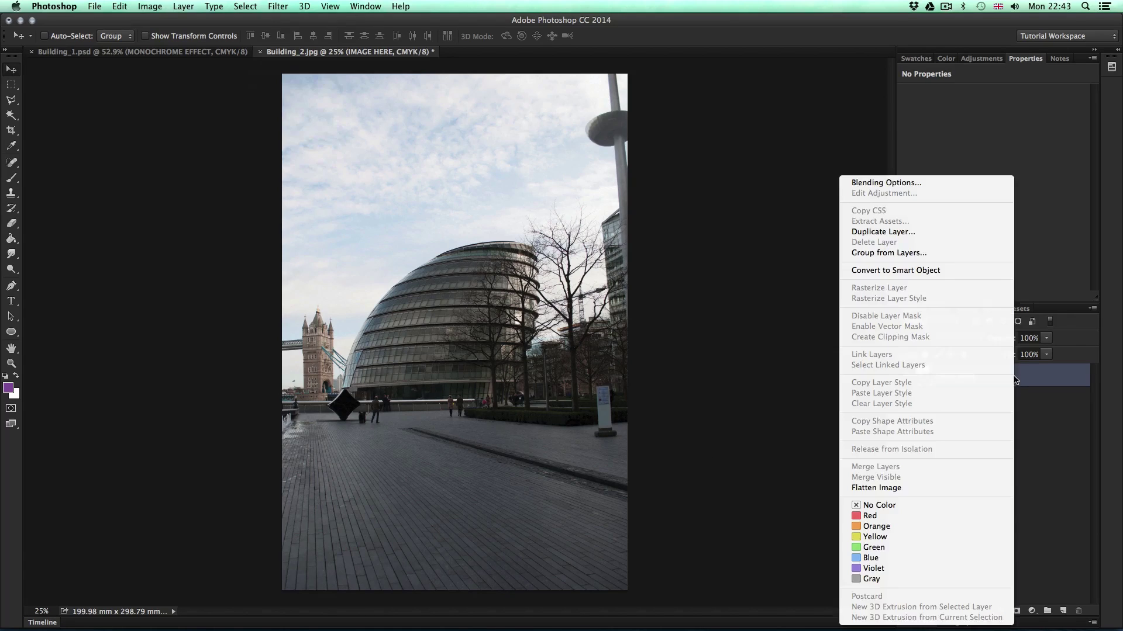
click(897, 271)
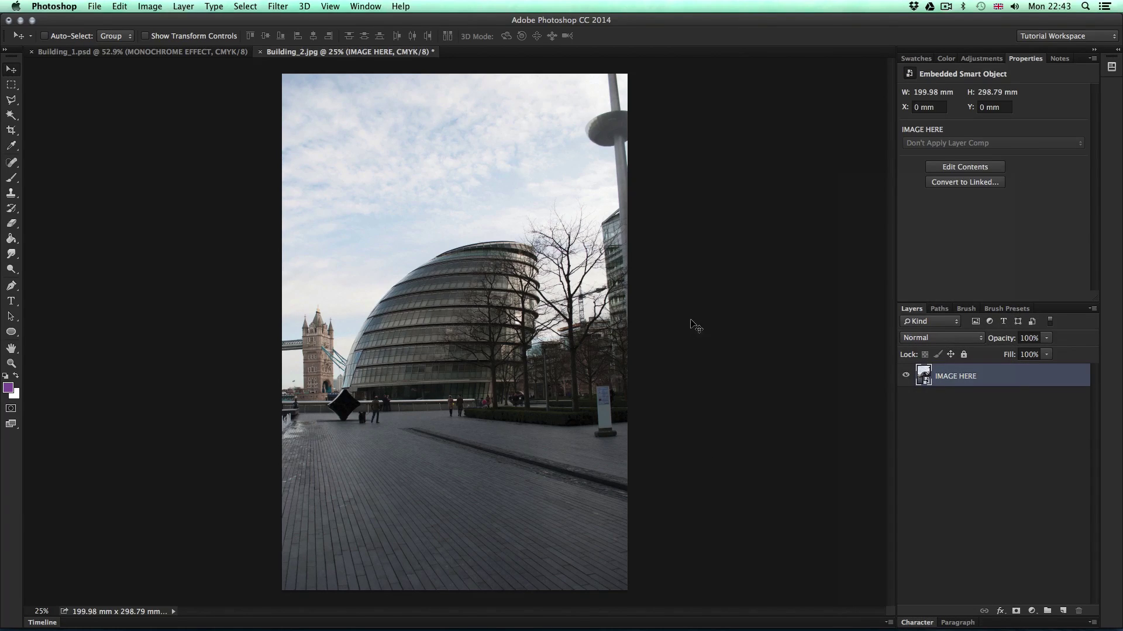
Step: Copy the MONOCHROME EFFECT group from Building_1.psd into Building_2.jpg and align it with the image's side edges
click(216, 53)
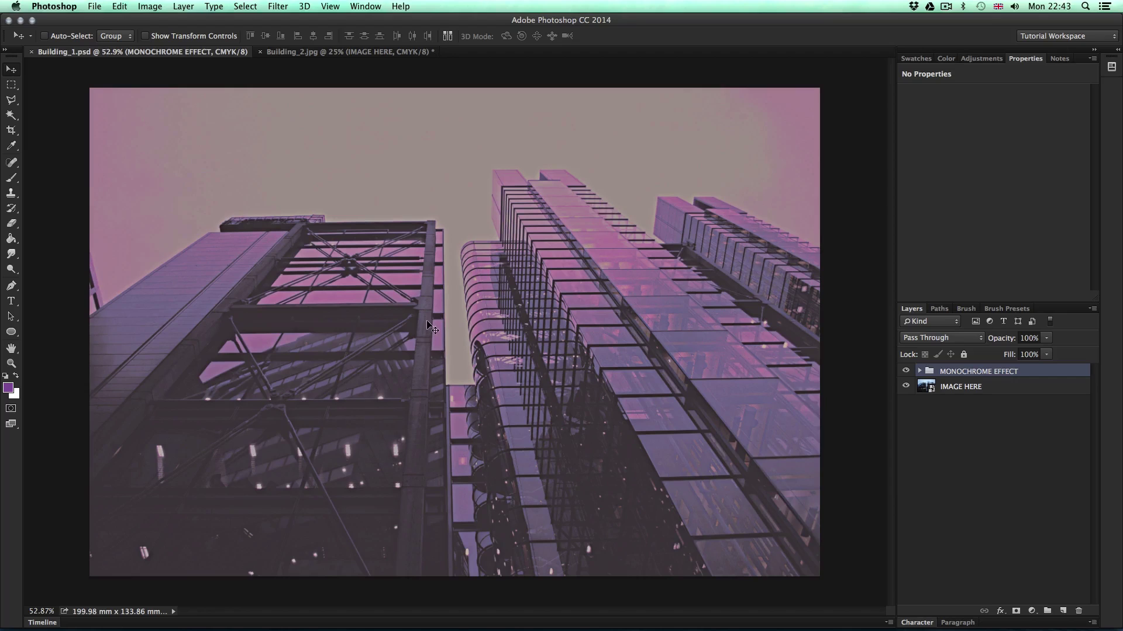
drag(445, 328, 342, 53)
drag(472, 308, 466, 328)
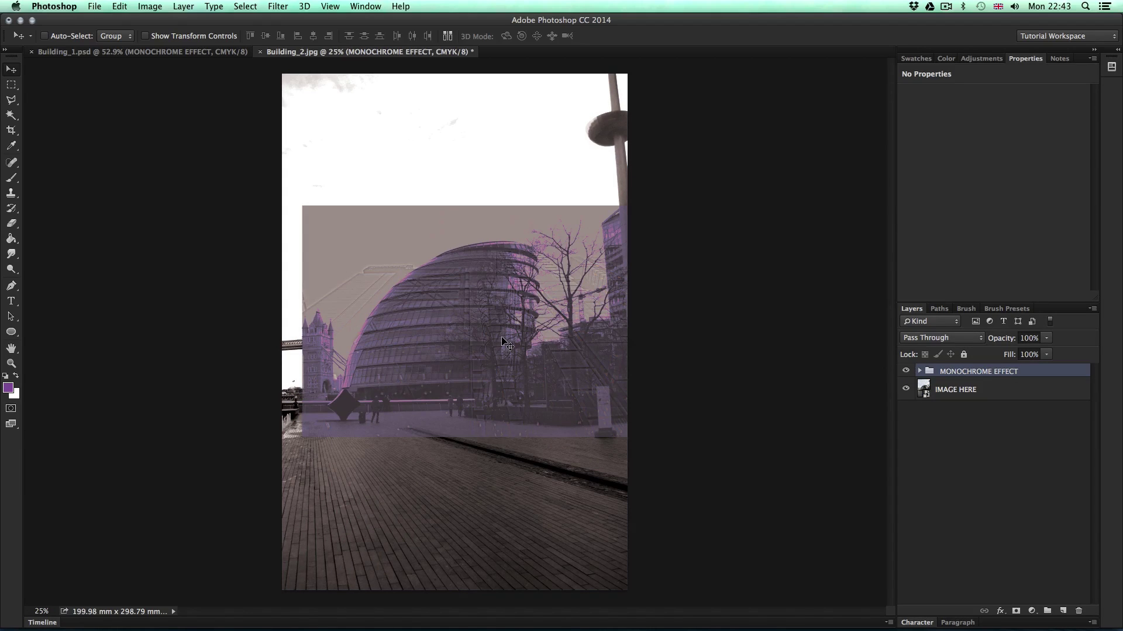
drag(507, 345, 484, 339)
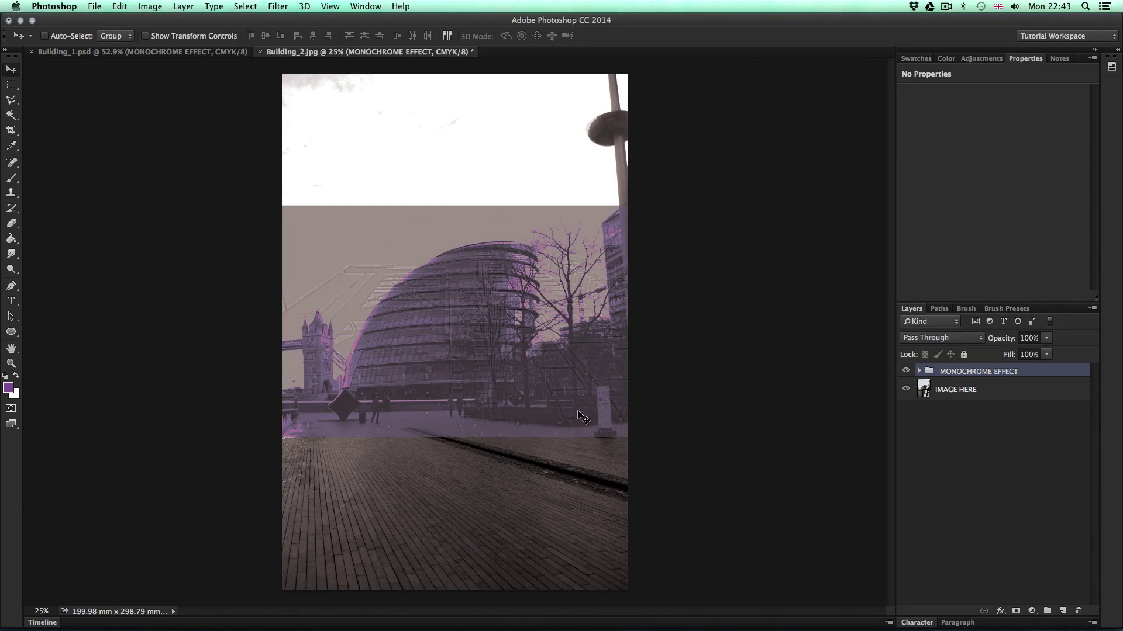
Step: Stretch the COLOUR TINT group vertically with Free Transform so it covers the full height of the image
click(920, 372)
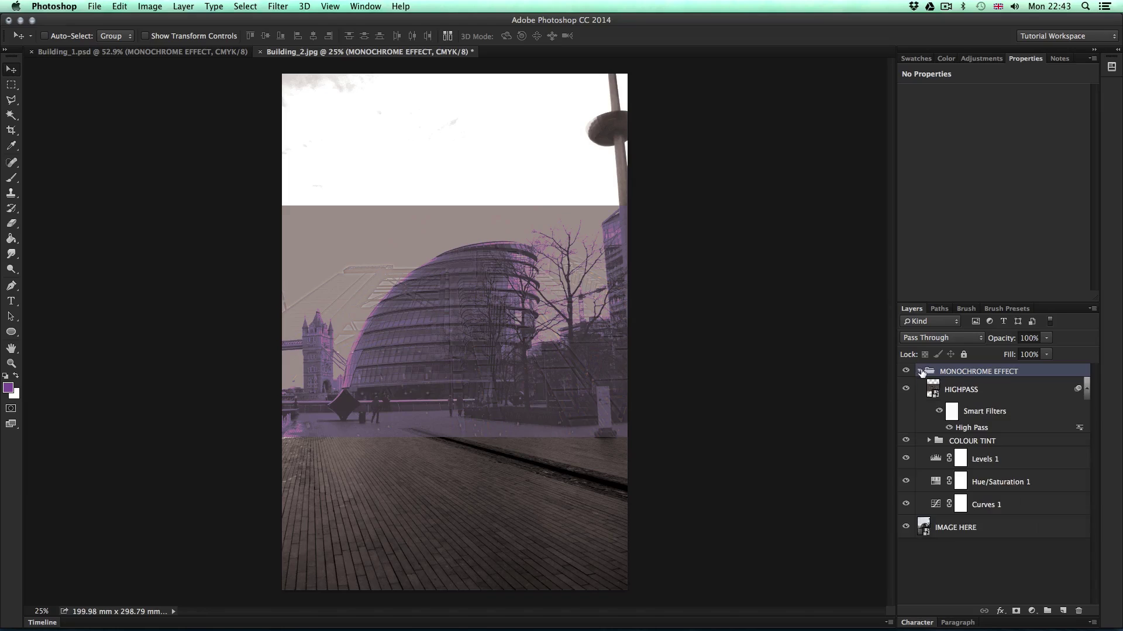
click(978, 441)
key(super+t)
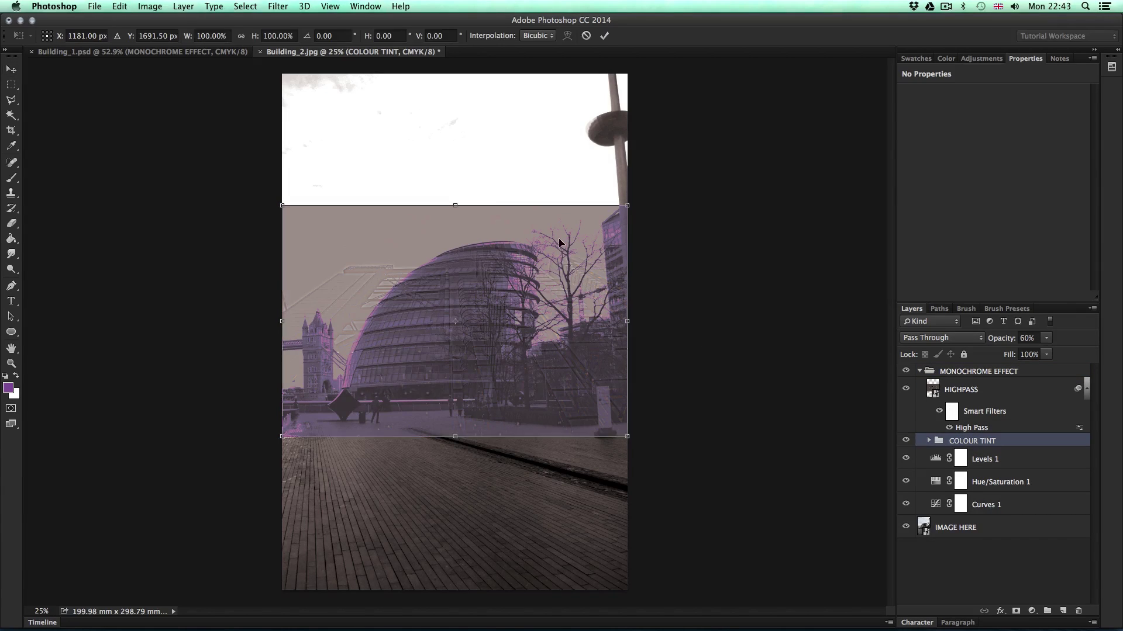
drag(455, 206, 455, 74)
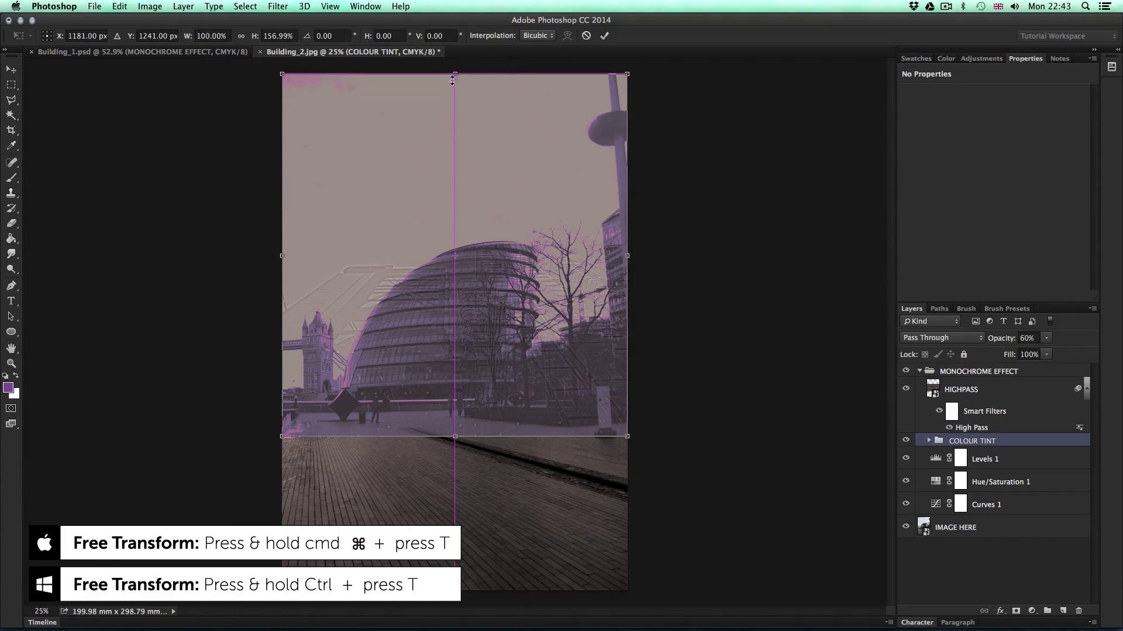
drag(457, 449, 457, 591)
key(Return)
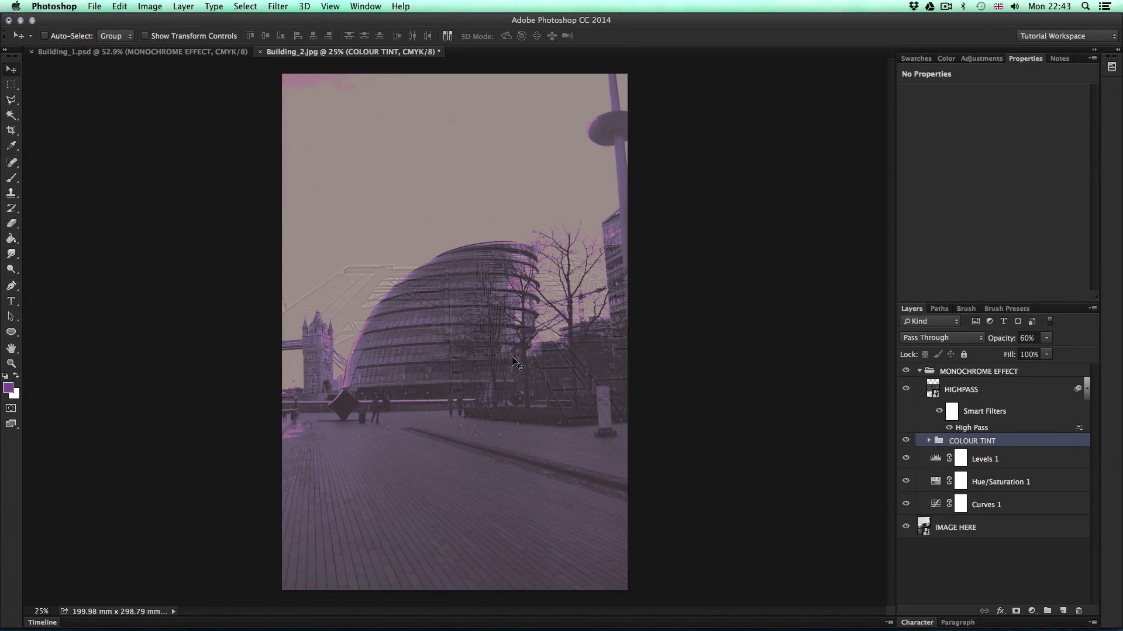
Step: Delete the HIGHPASS layer from the MONOCHROME EFFECT group and select the IMAGE HERE smart object
click(949, 390)
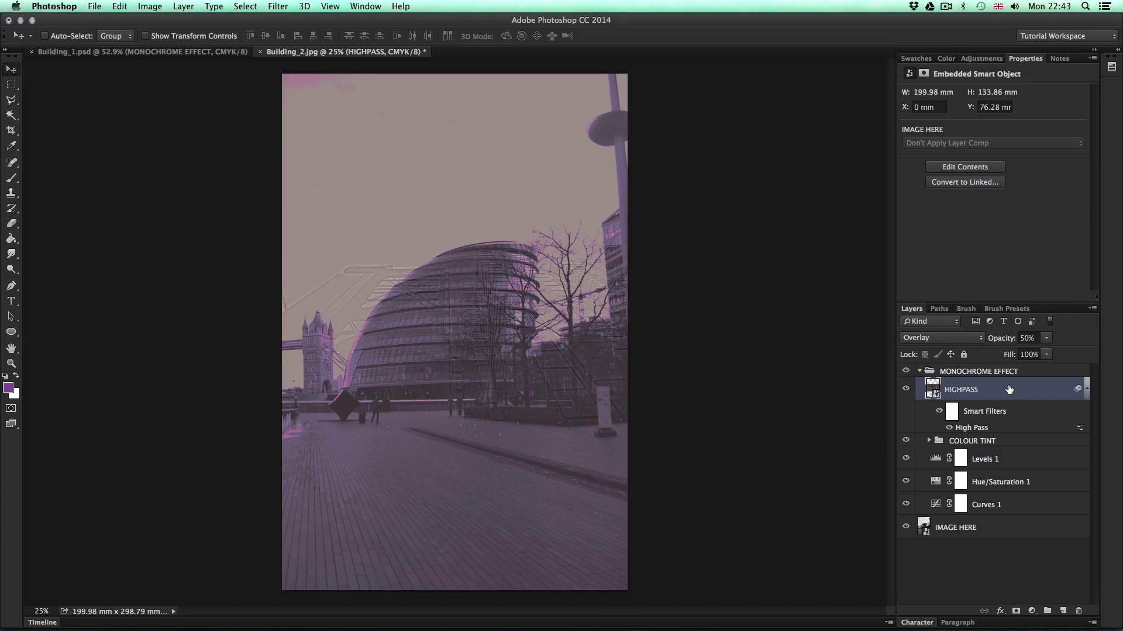
key(Delete)
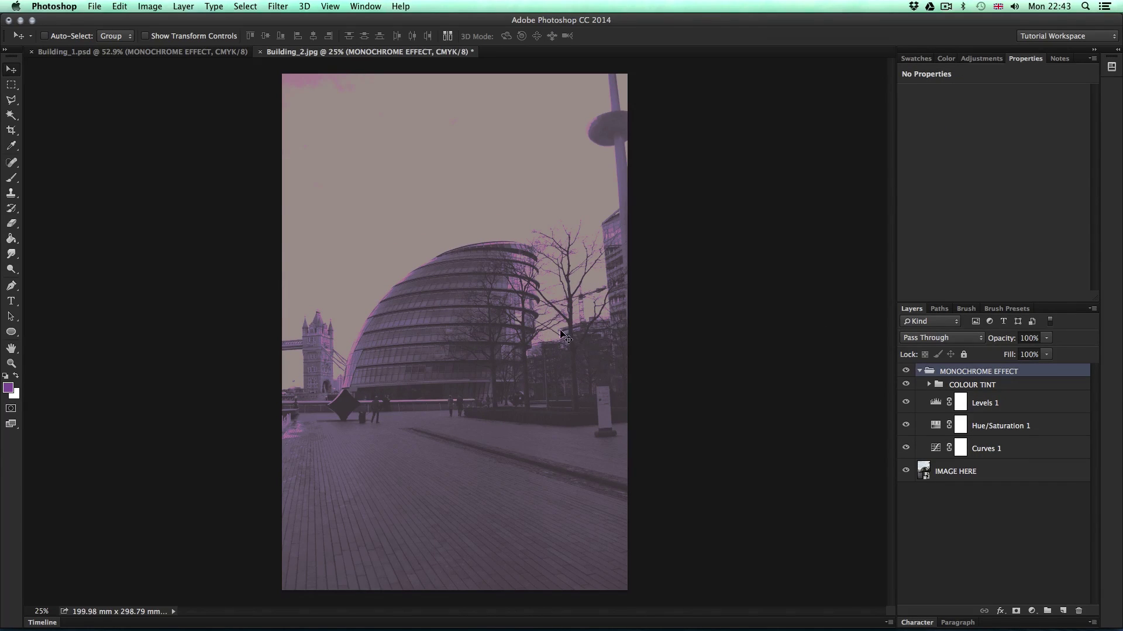
click(976, 475)
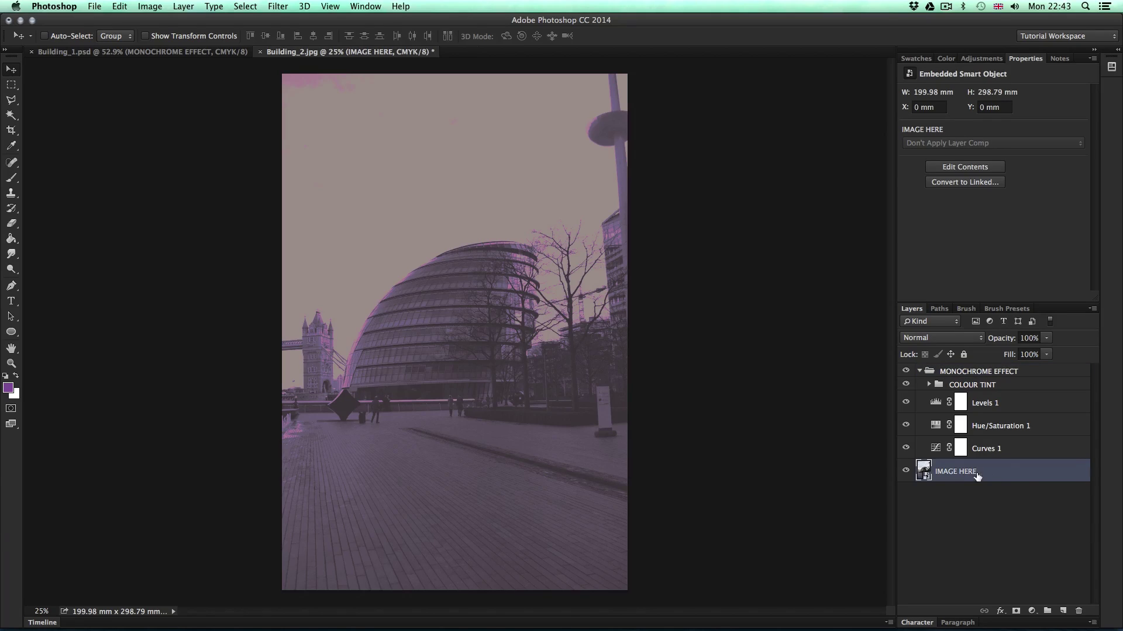
Step: Duplicate the IMAGE HERE smart object, move the copy to the top of the MONOCHROME EFFECT group, and apply the High Pass filter to it
key(super+j)
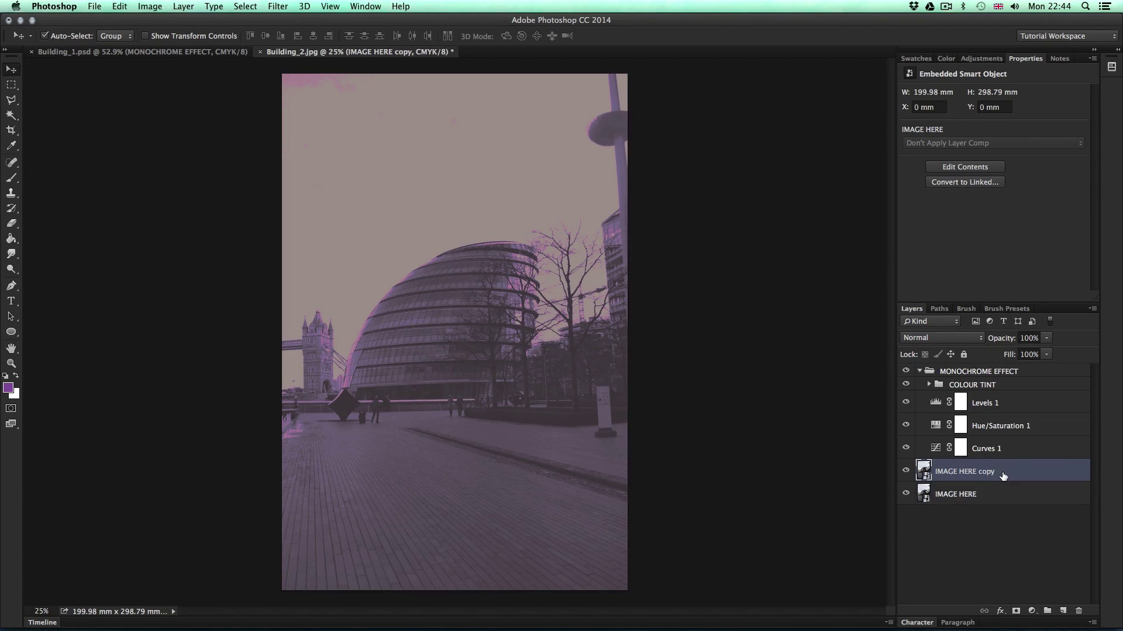
drag(952, 471, 951, 376)
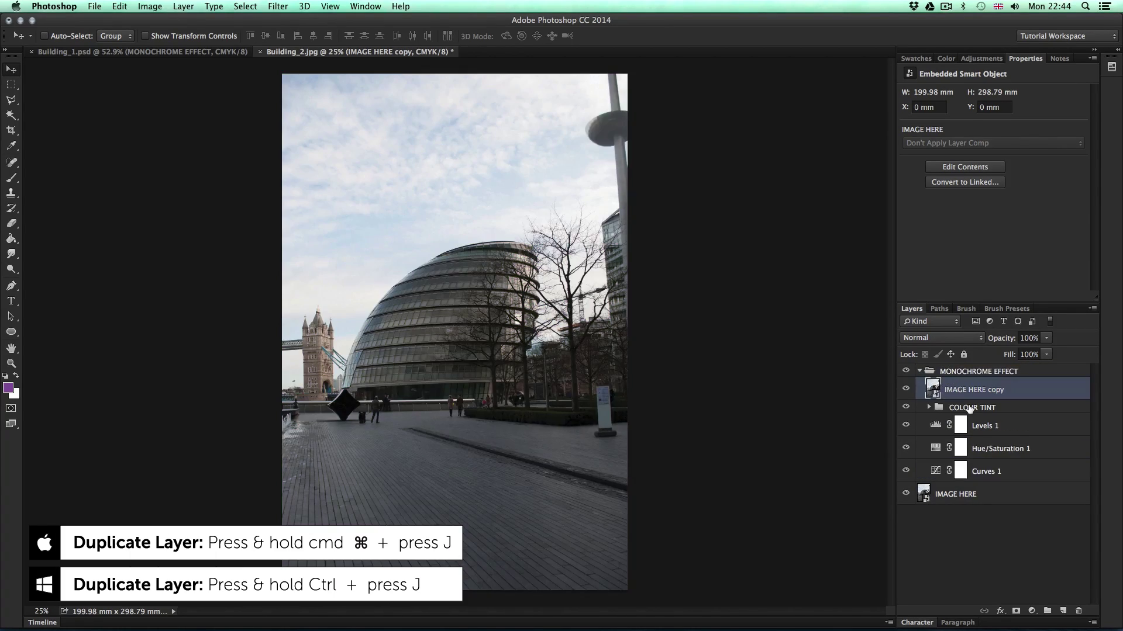
click(278, 6)
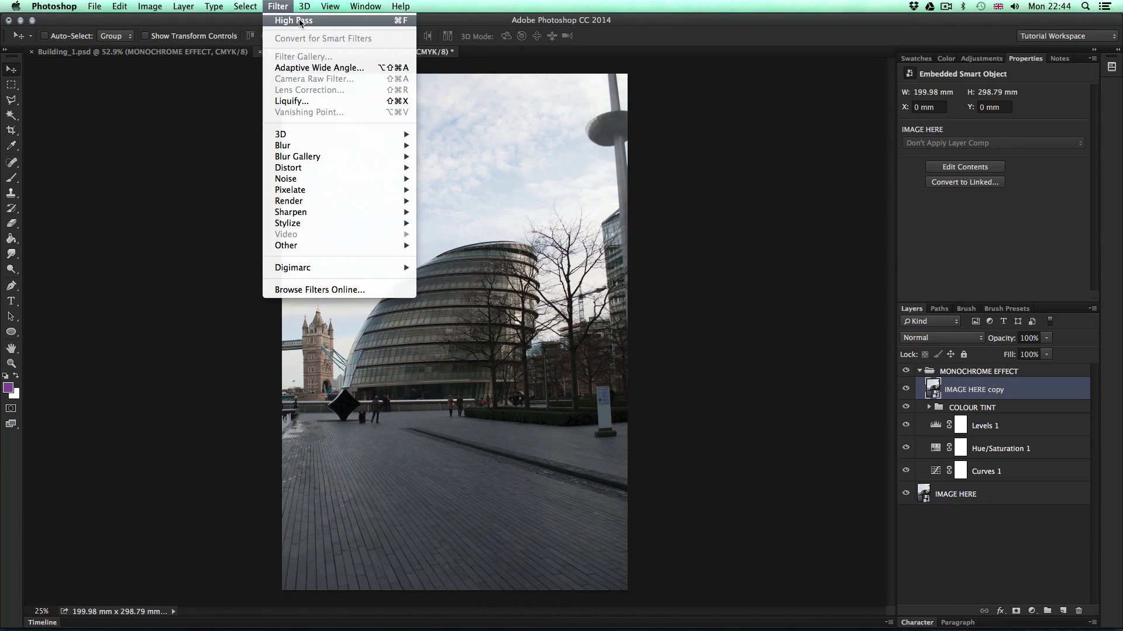
click(300, 23)
click(786, 229)
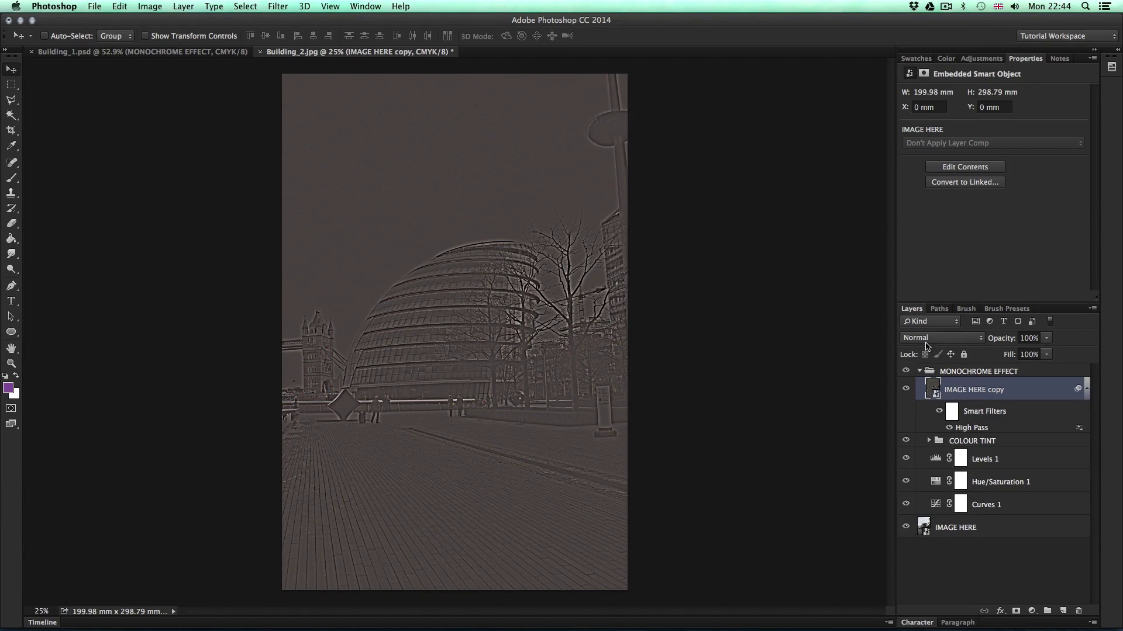
Step: Set the IMAGE HERE copy layer's blend mode to Overlay and its opacity to 51%
click(942, 338)
click(933, 477)
click(1046, 338)
drag(1049, 350, 1020, 353)
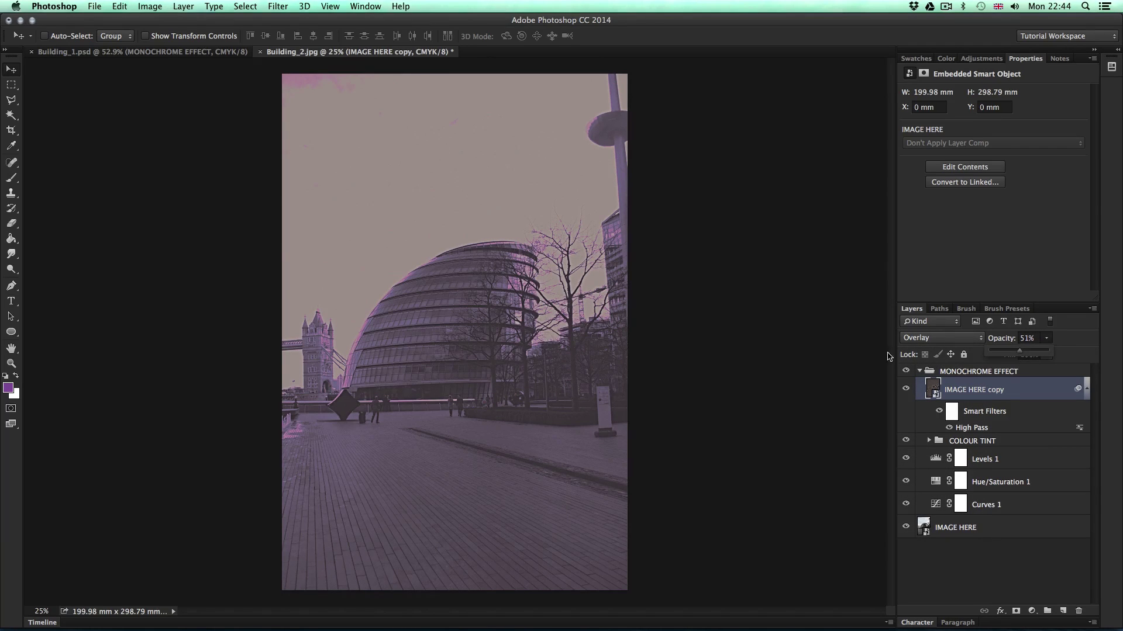
click(652, 331)
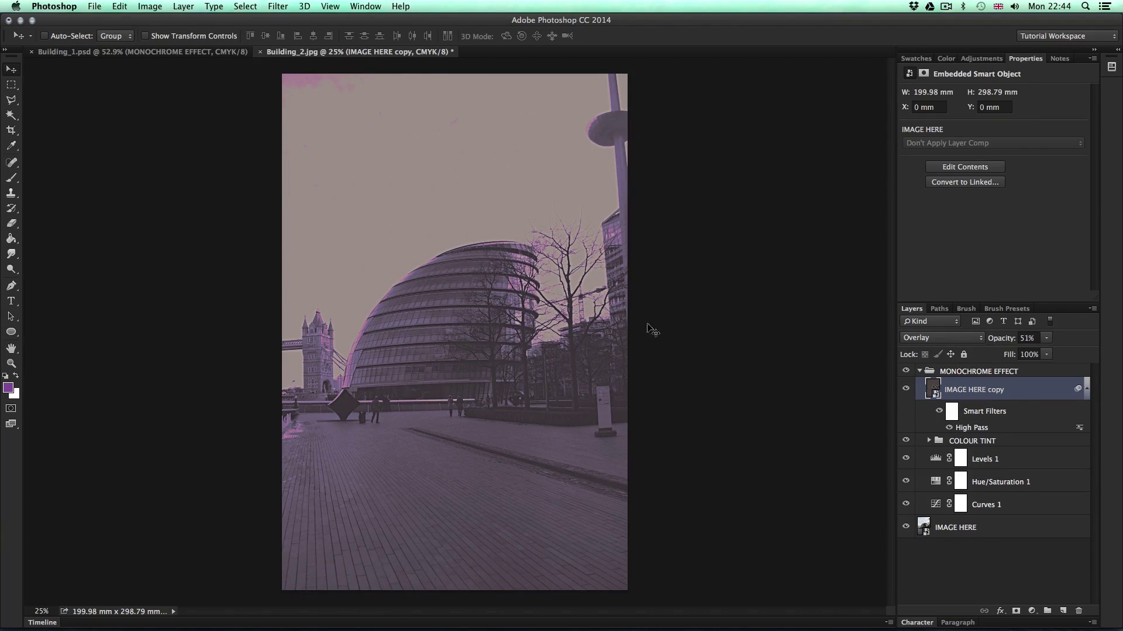
Step: Save the document as Building_2.psd in the PSD folder within the 04 - ASSETS folder of 05 - MY PROJECT
key(super+s)
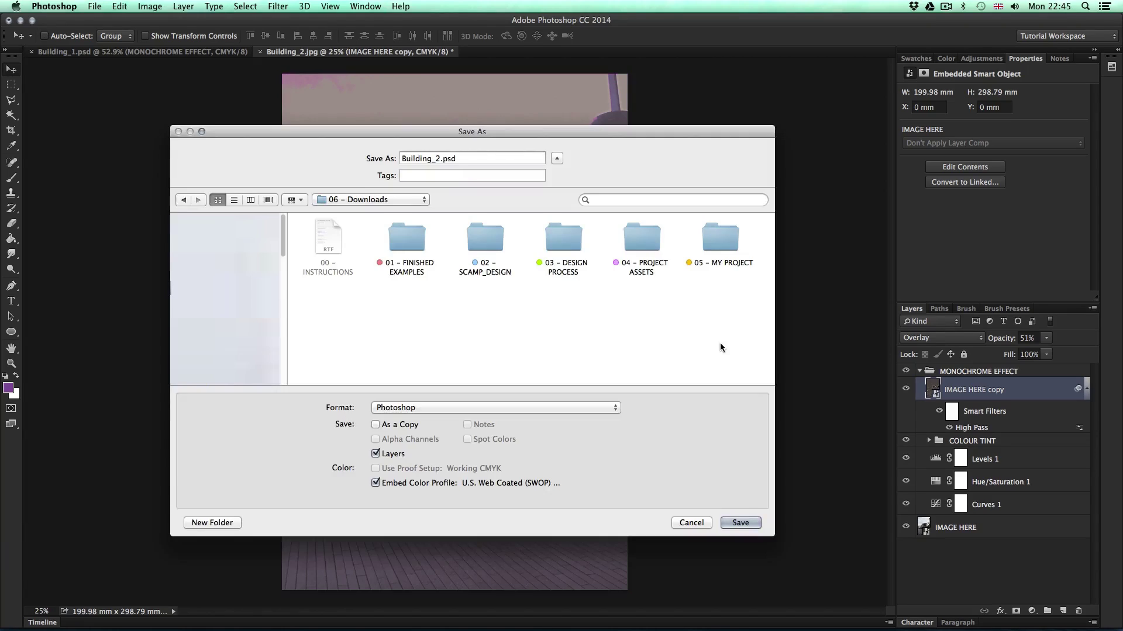
double_click(722, 244)
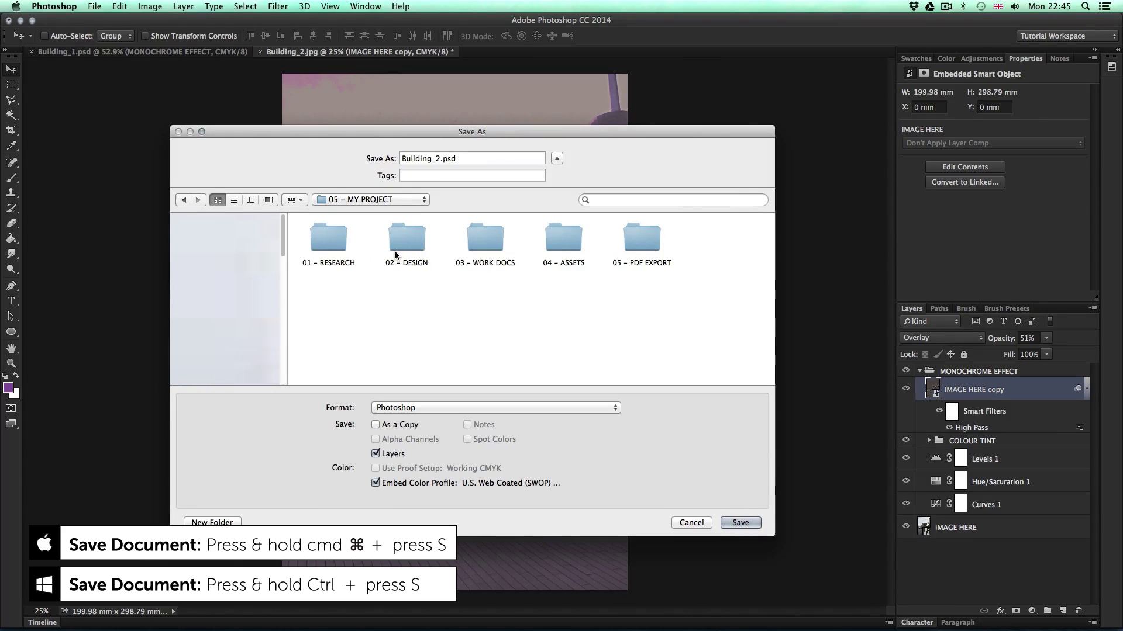
double_click(564, 240)
click(483, 237)
double_click(483, 236)
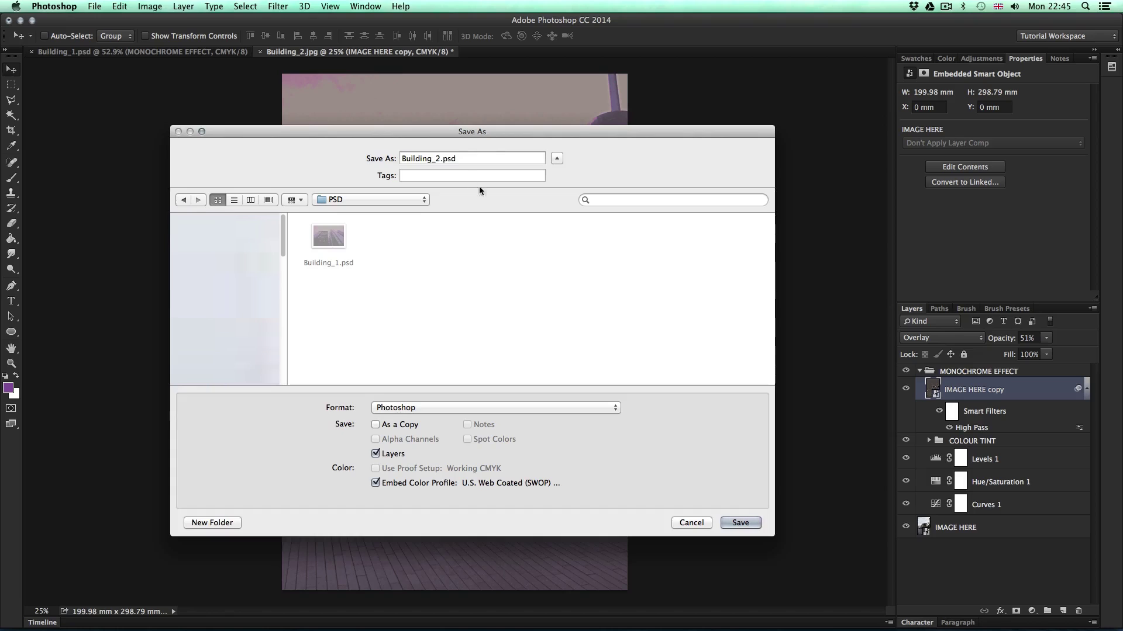
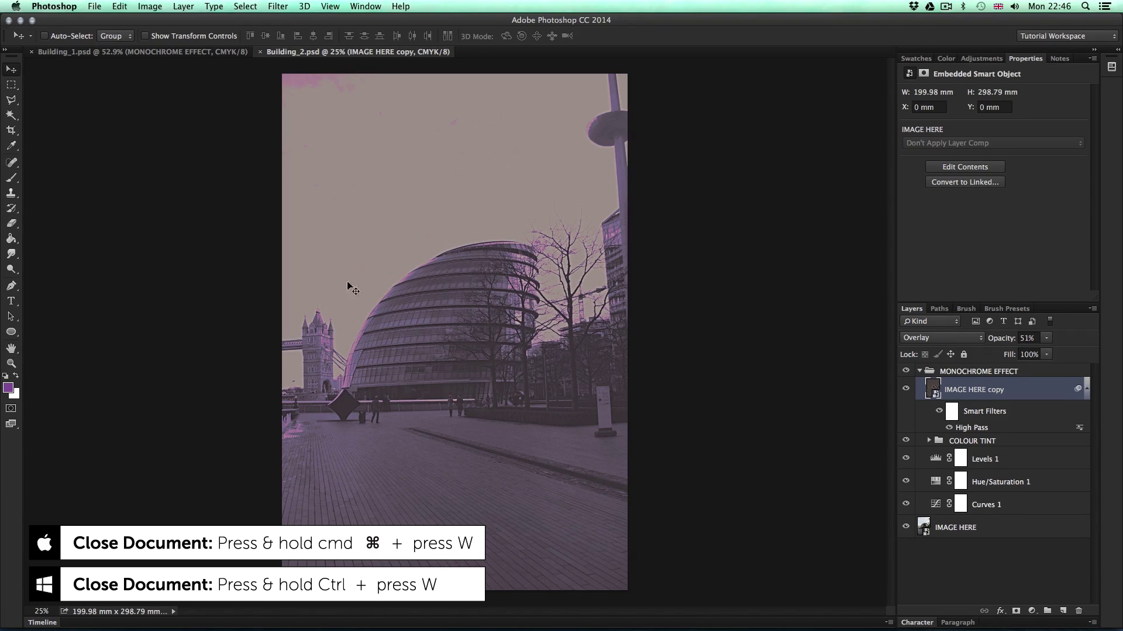
Step: Open the contents of the bottom IMAGE HERE smart object and paste the copied skyscraper photo into it
click(1012, 536)
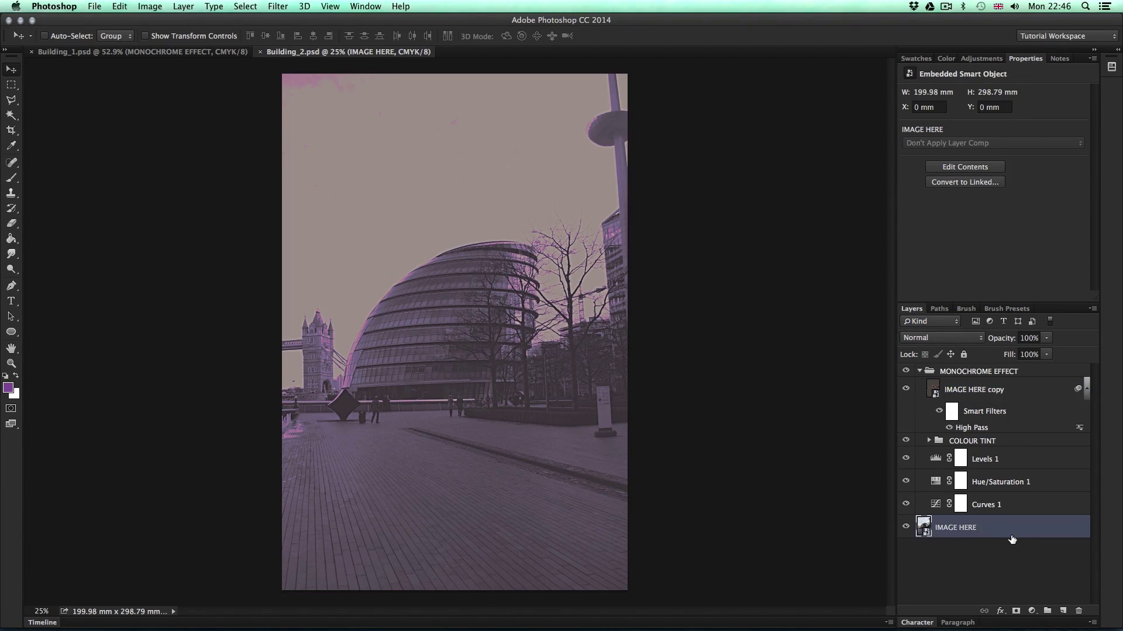
double_click(923, 525)
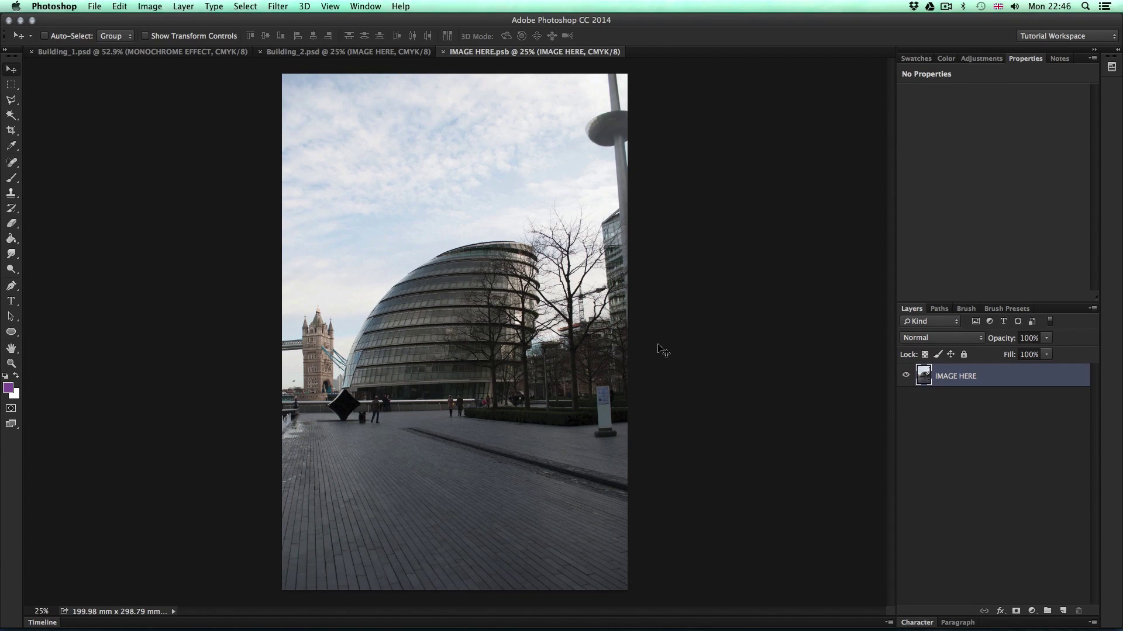
key(super+v)
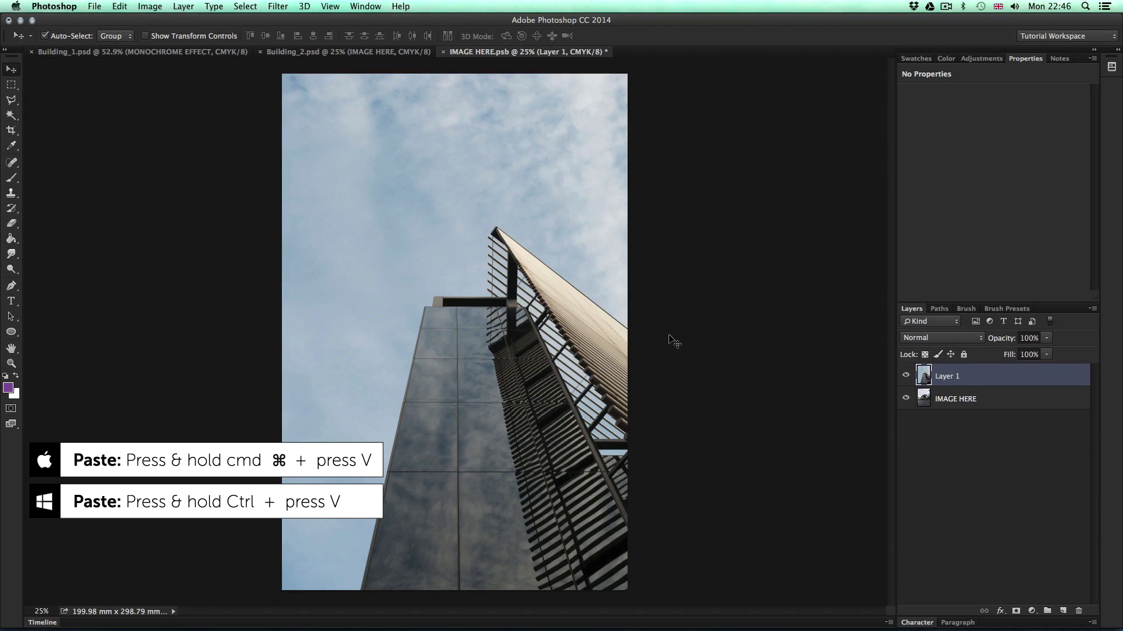
Step: Scale and reposition the pasted photo with Free Transform so it fills the canvas, and close IMAGE HERE.psb with its changes saved
key(super+t)
drag(667, 79, 592, 186)
drag(484, 316, 484, 205)
drag(586, 529, 628, 591)
key(Return)
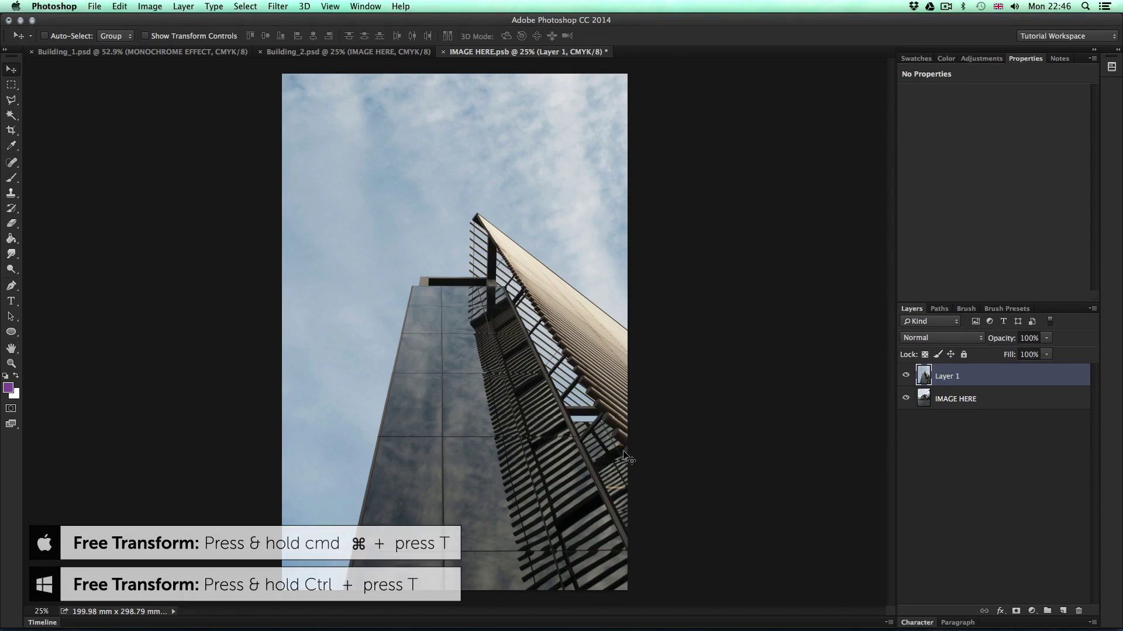
key(super+w)
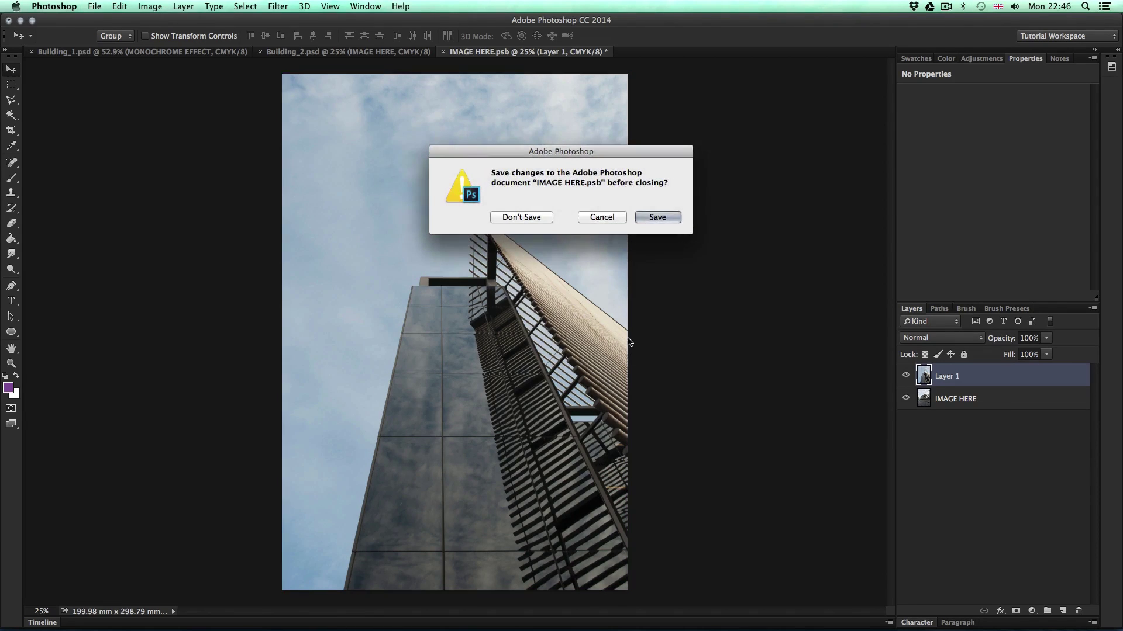
click(648, 219)
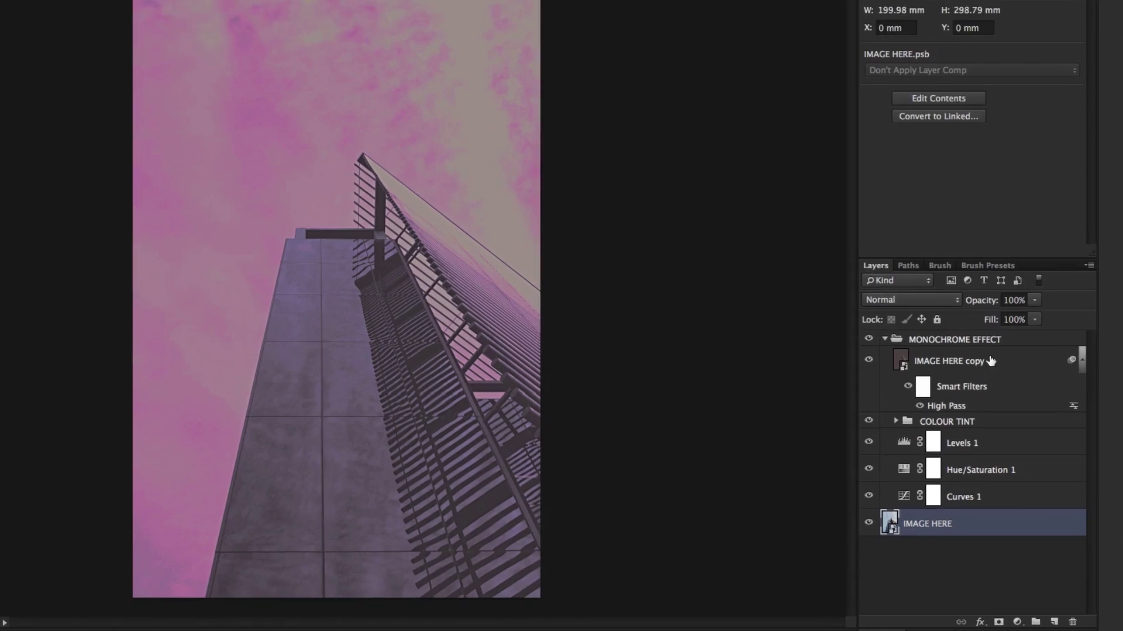
Step: Compare the IMAGE HERE and IMAGE HERE copy smart objects to check that both carry the replaced photo
click(1013, 391)
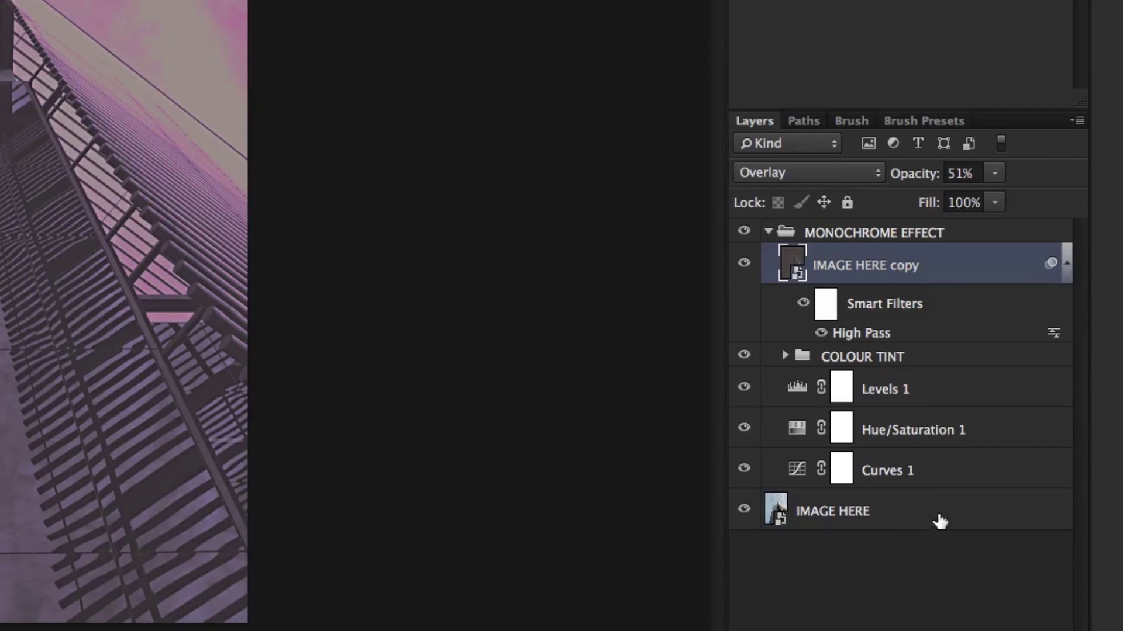
click(1016, 530)
click(938, 260)
click(938, 511)
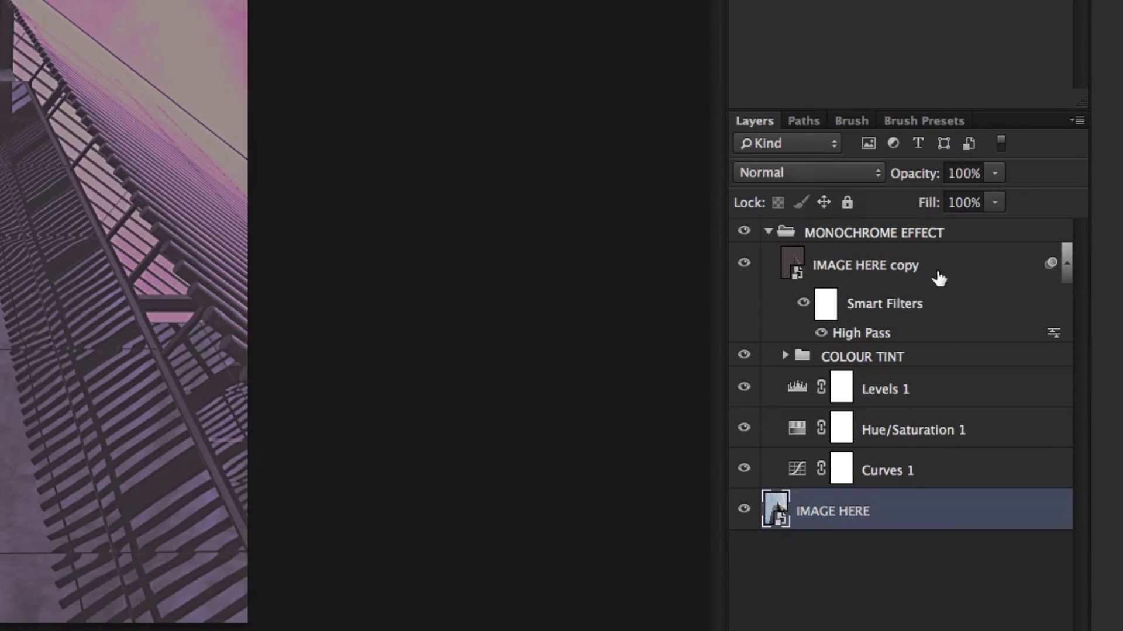
click(939, 274)
click(943, 510)
click(944, 267)
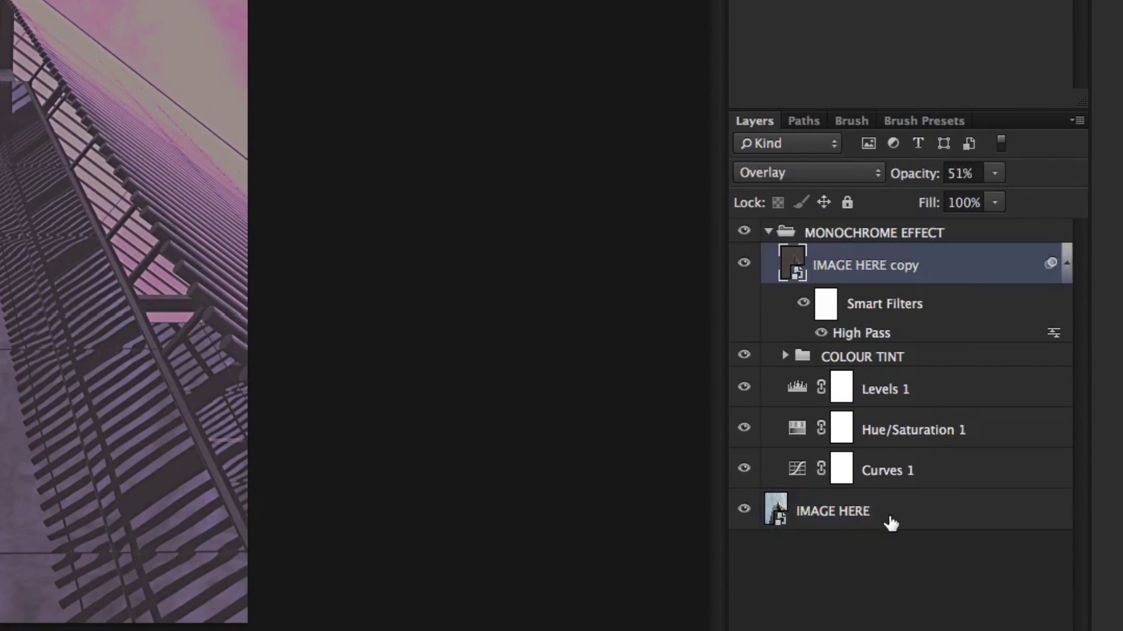
click(854, 512)
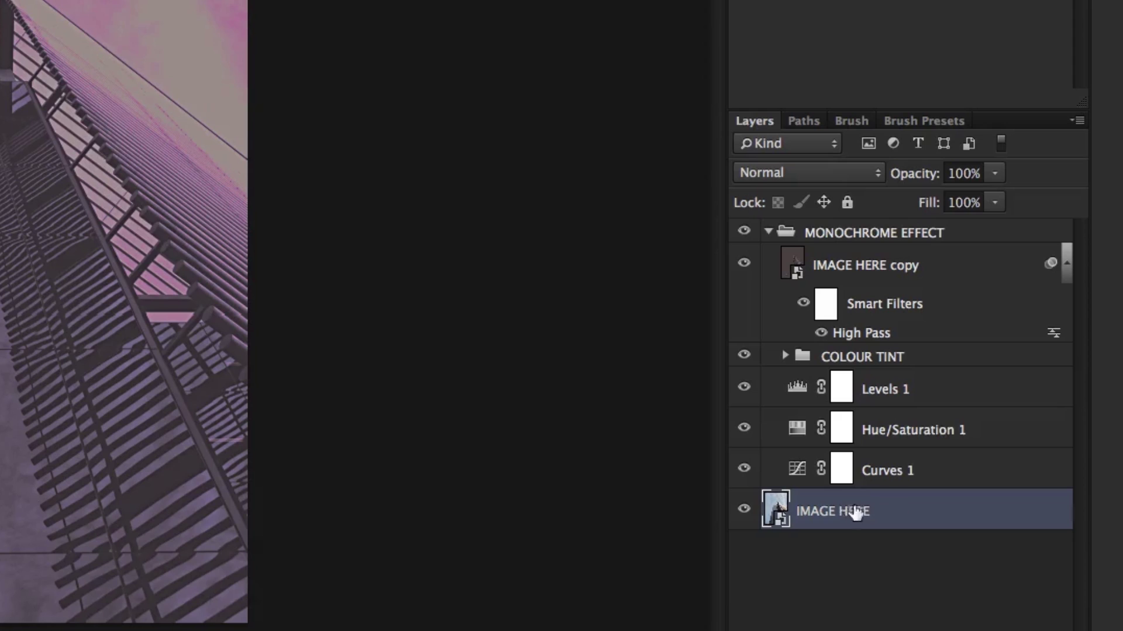
click(954, 279)
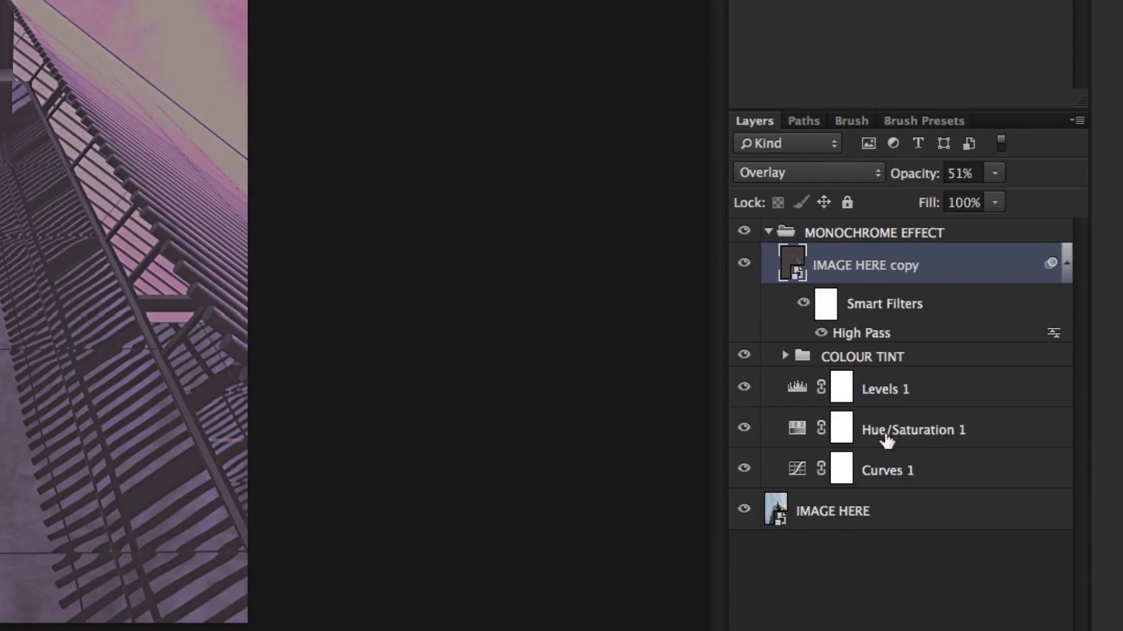
click(881, 510)
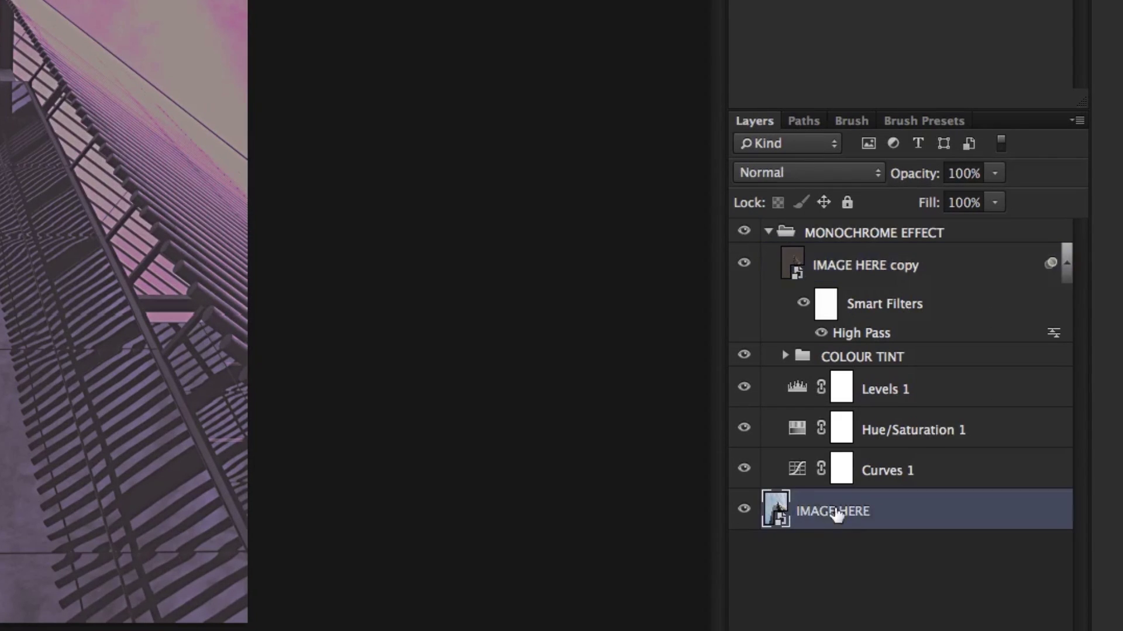
click(852, 270)
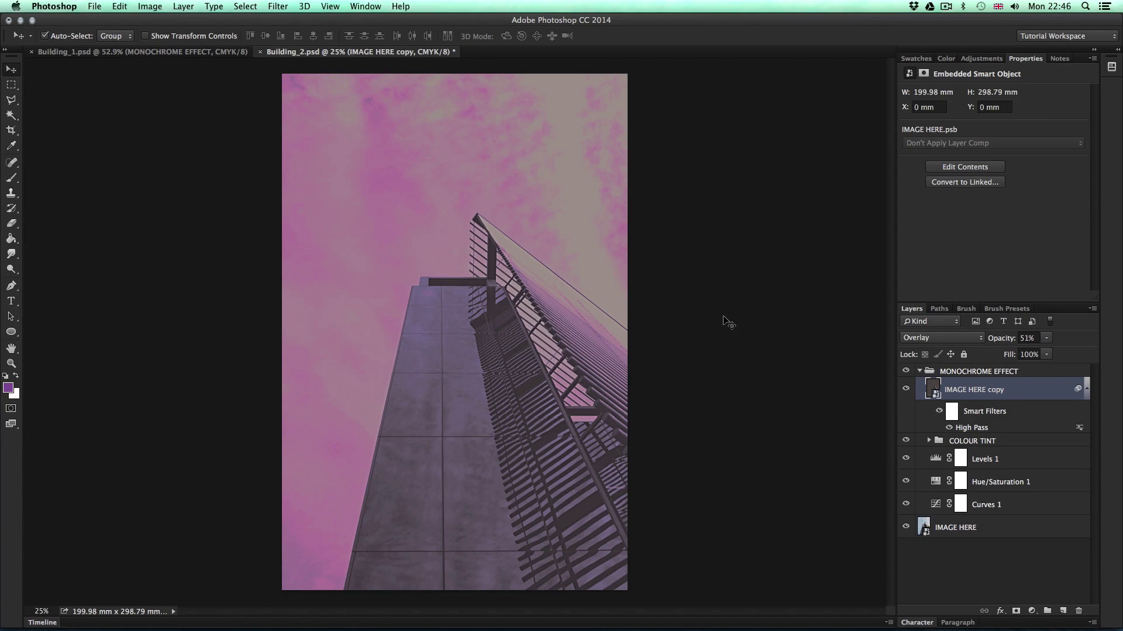
Step: Save the document under the new name Building_3.psd in the PSD folder
key(super+shift+s)
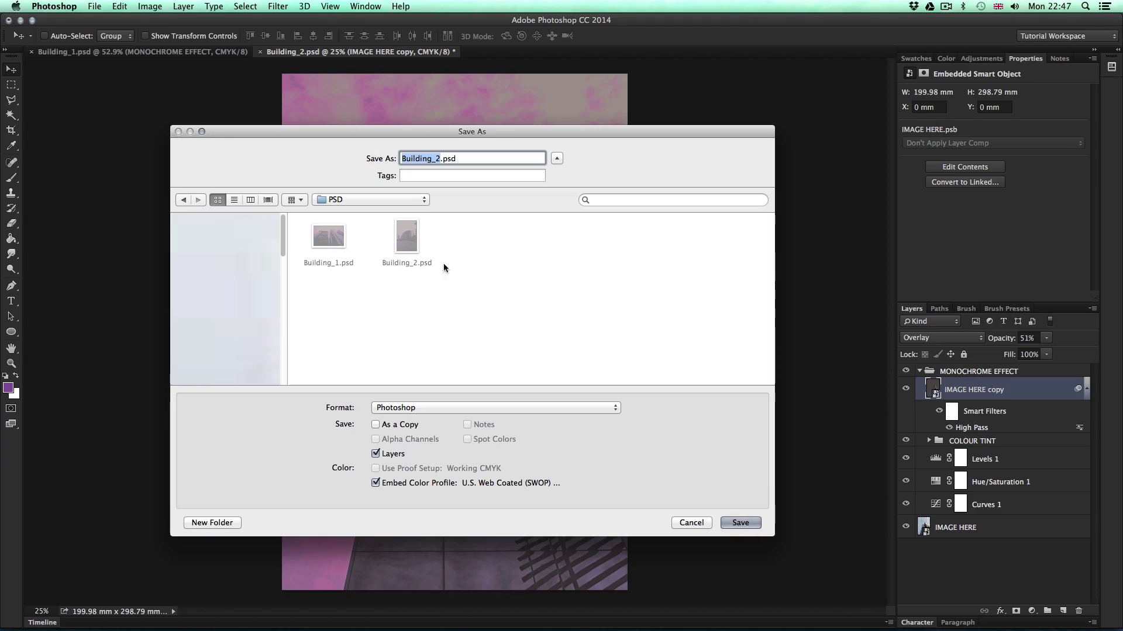
click(439, 158)
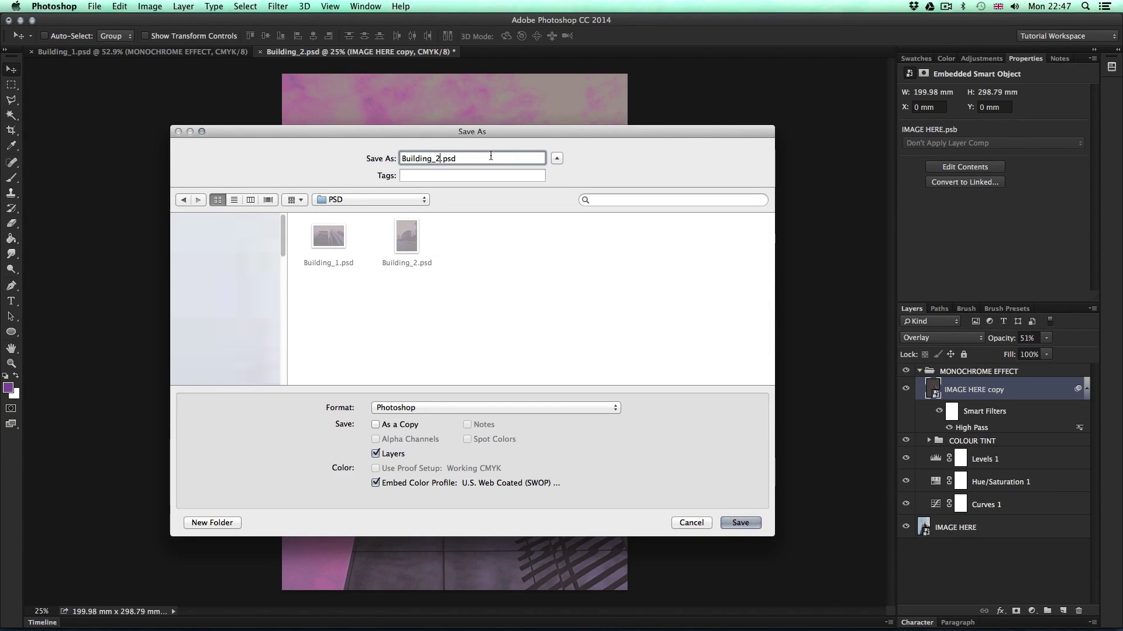
key(BackSpace)
text(3)
click(741, 523)
click(745, 269)
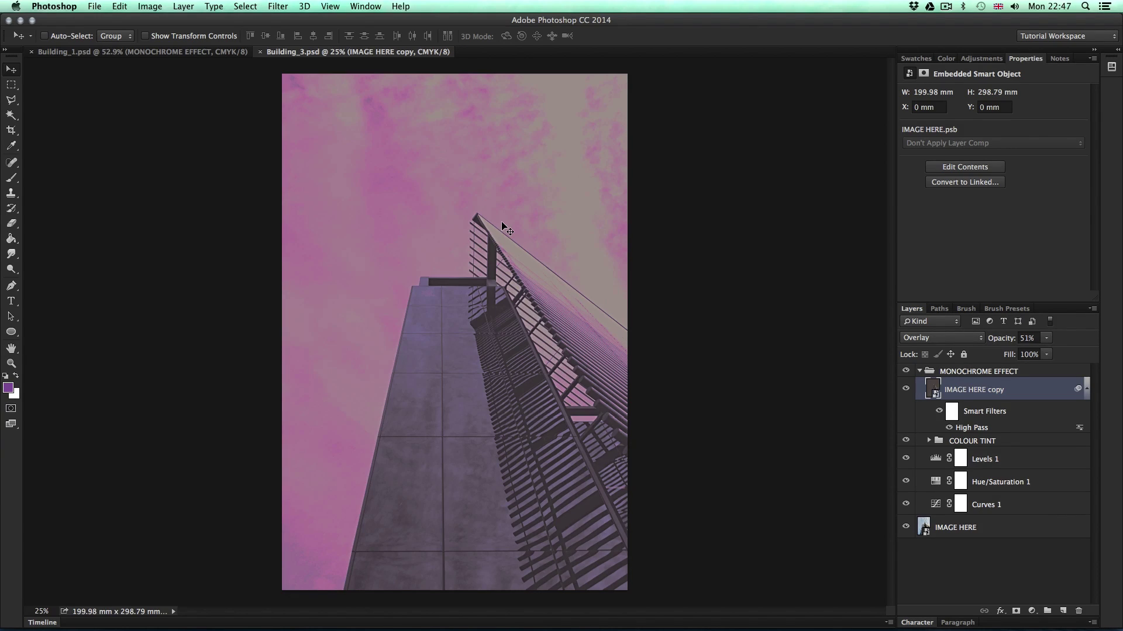
Step: Switch to Illustrator and copy the Platonic Blue rectangle from the CMYK colour swatches in BRANDING.ai
key(super+Tab)
key(super+Tab)
key(super+Tab)
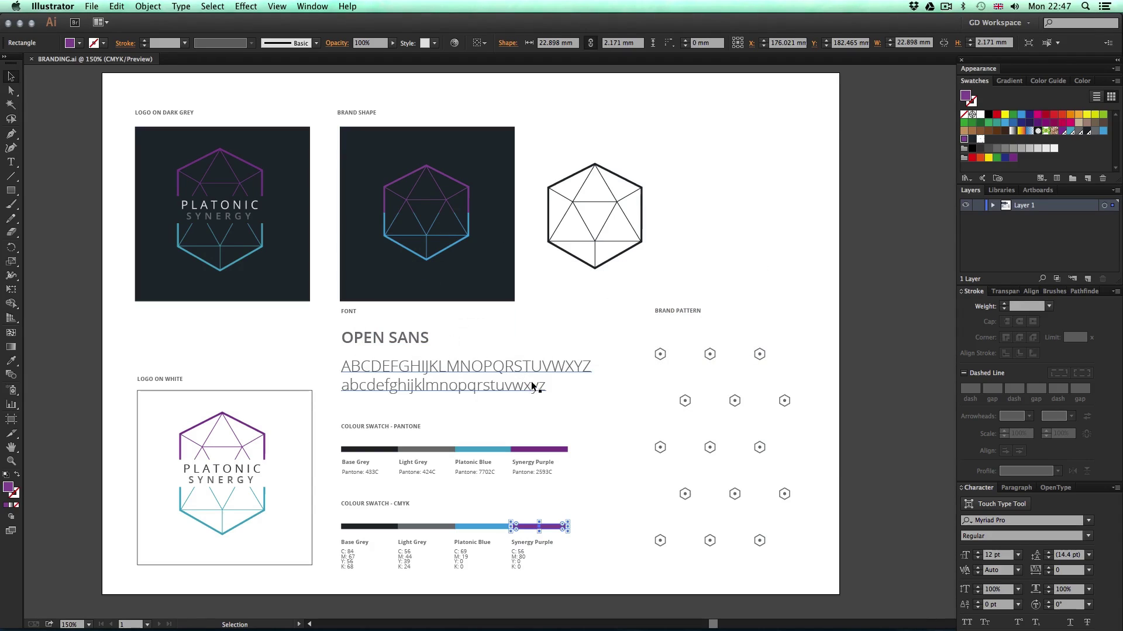
click(488, 527)
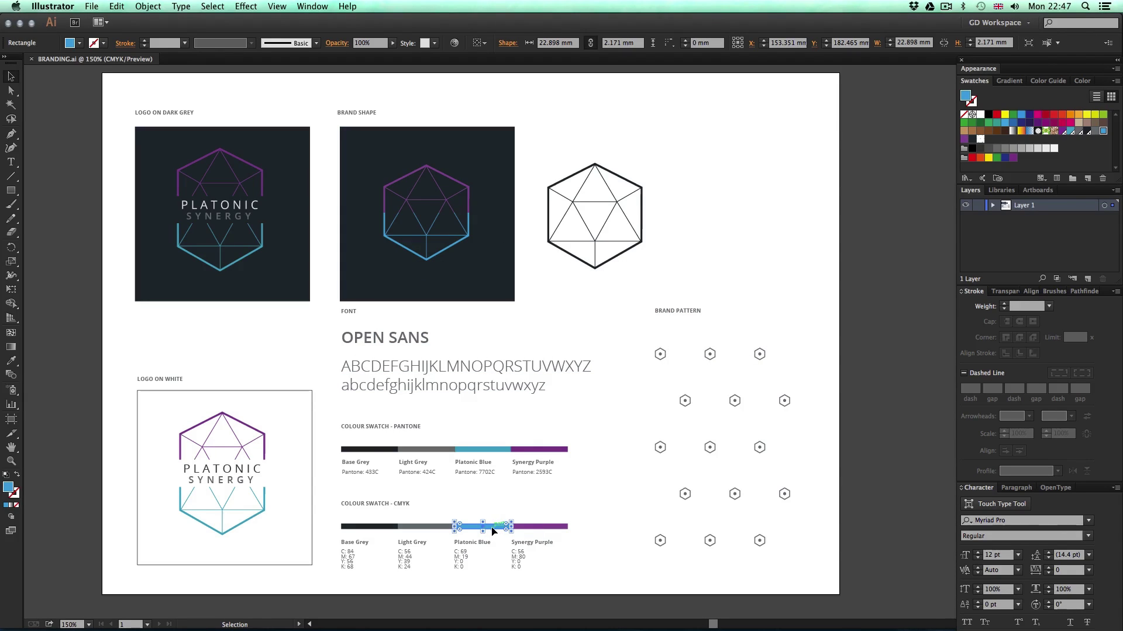
key(a)
Step: Return to Photoshop and paste the blue swatch as pixels above the MONOCHROME EFFECT group in Building_3.psd, enlarging it slightly
key(super+Tab)
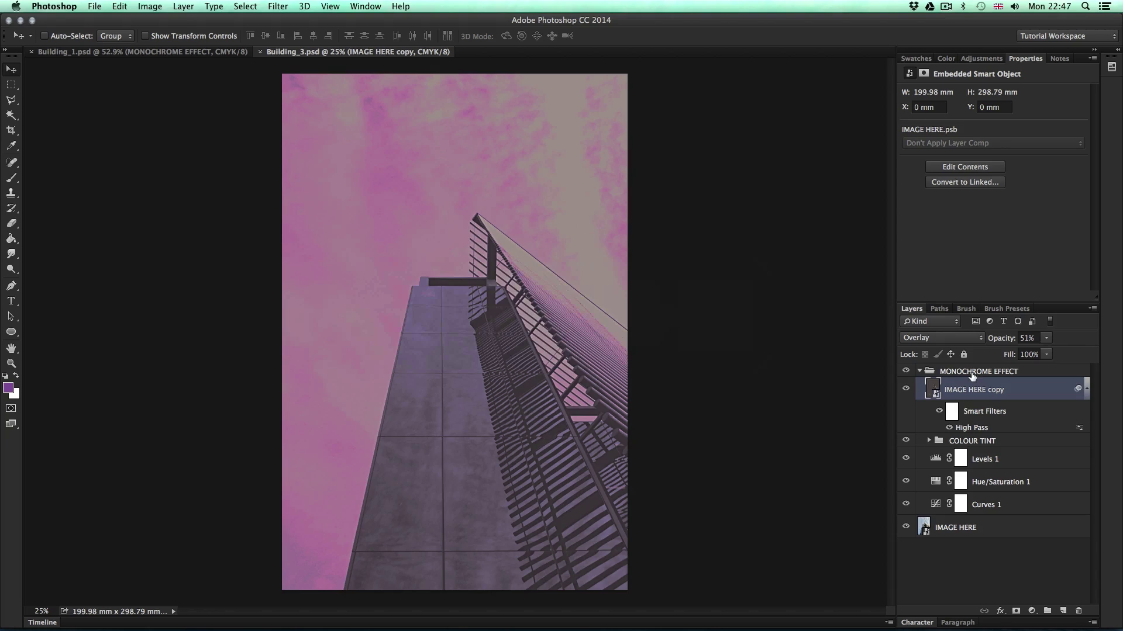
click(938, 368)
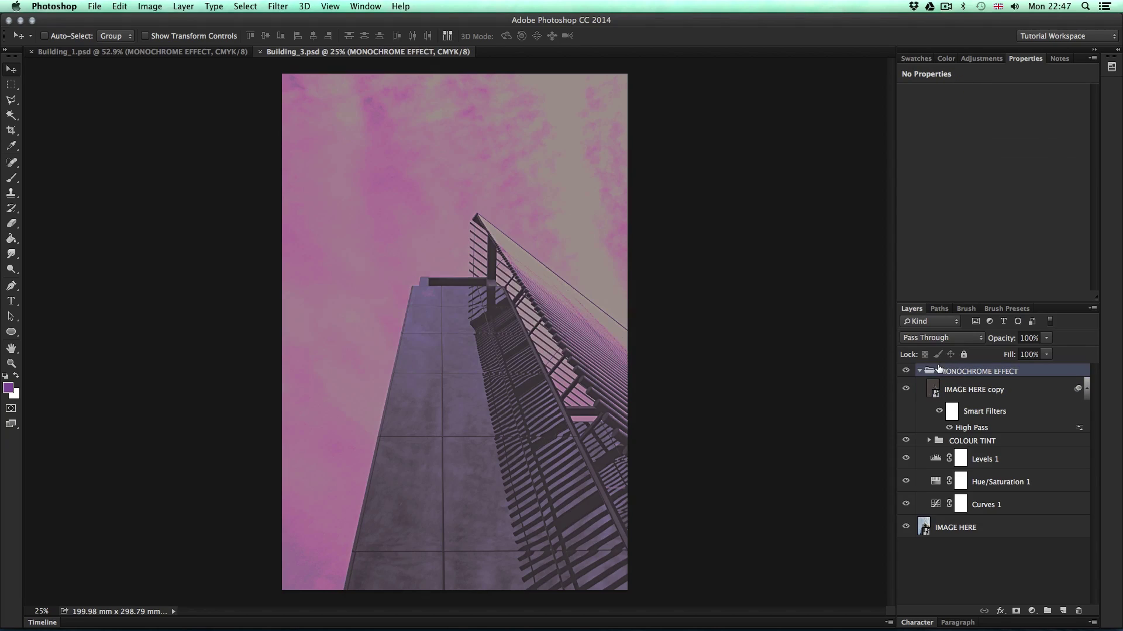
key(super+v)
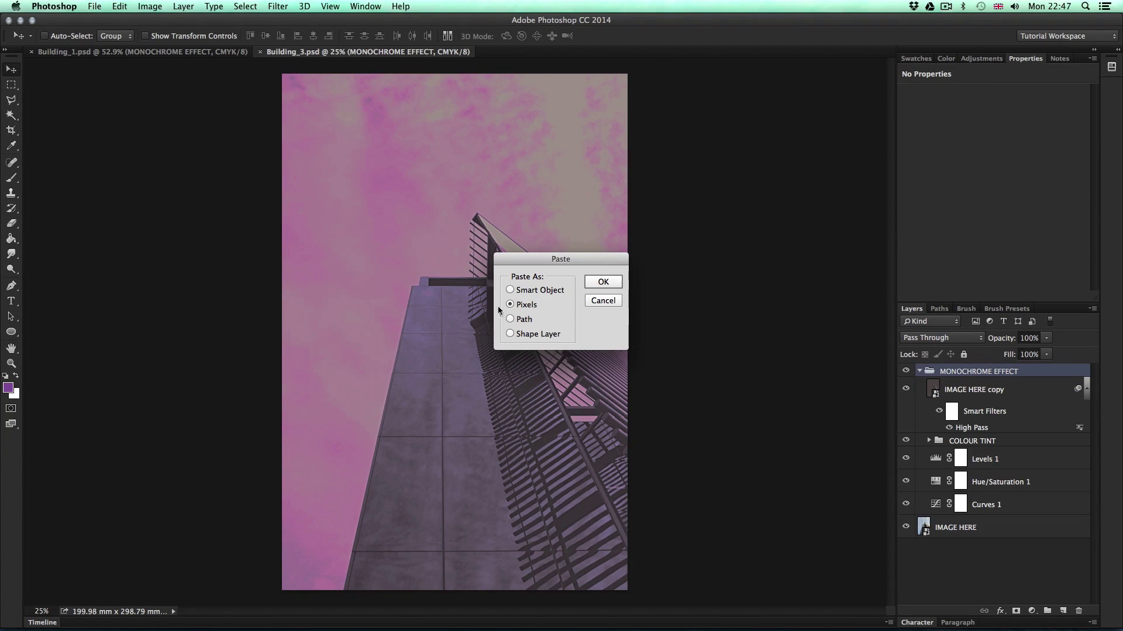
click(603, 282)
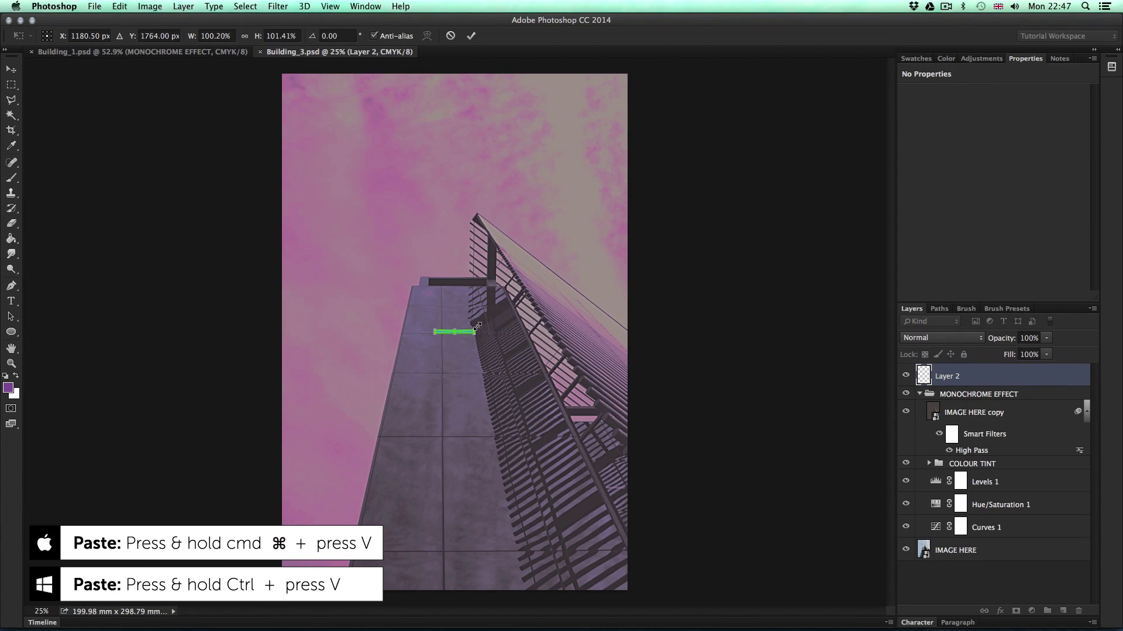
drag(475, 331, 481, 331)
key(Return)
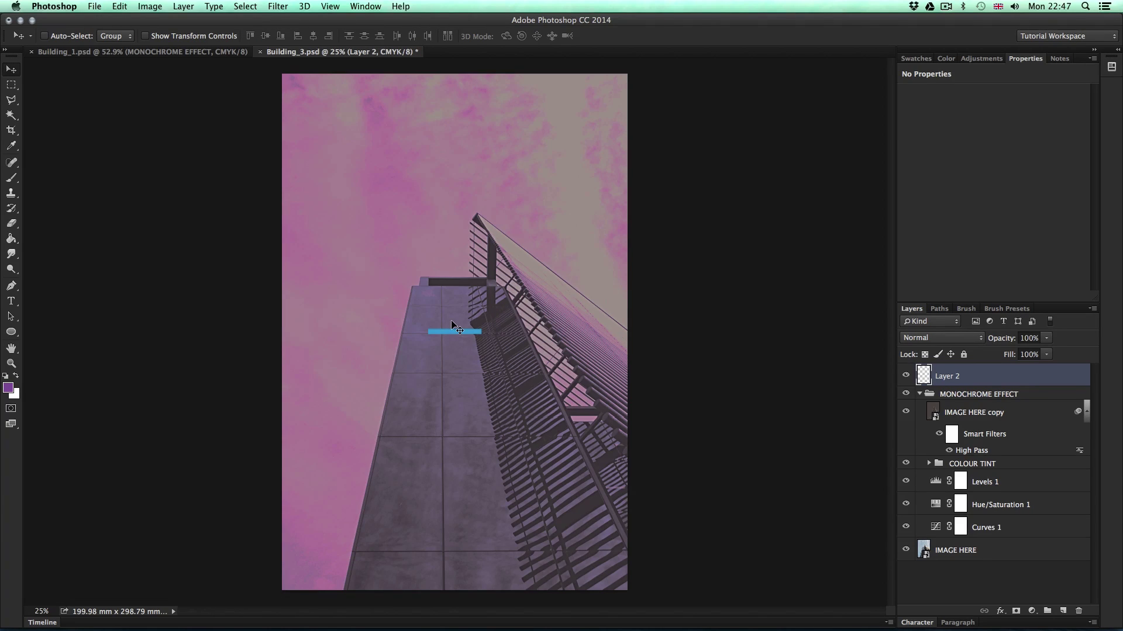
Step: Sample the pasted swatch's blue as the foreground colour with the Eyedropper tool and return to the Move tool
key(i)
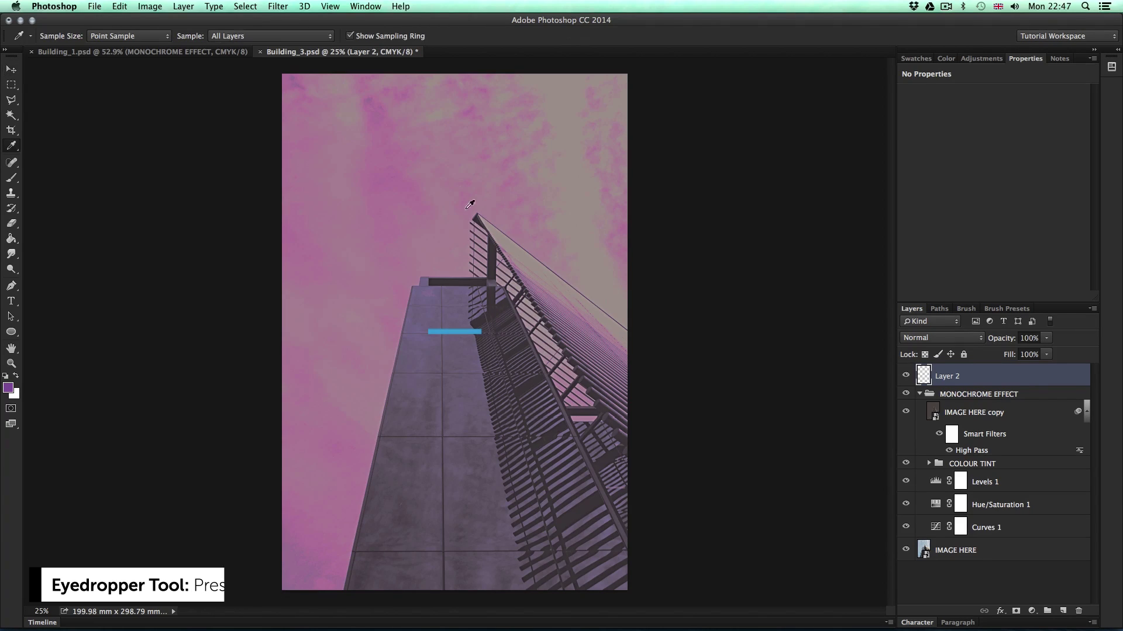
click(455, 326)
key(v)
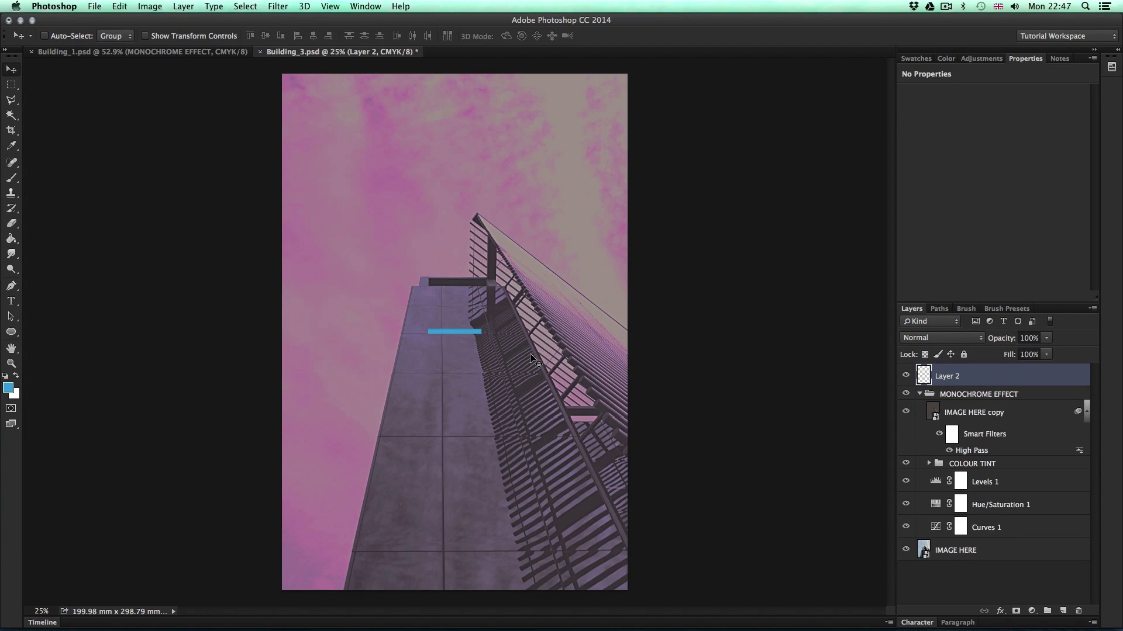
Step: Delete the pasted blue swatch layer and expand the COLOUR TINT group within MONOCHROME EFFECT
key(BackSpace)
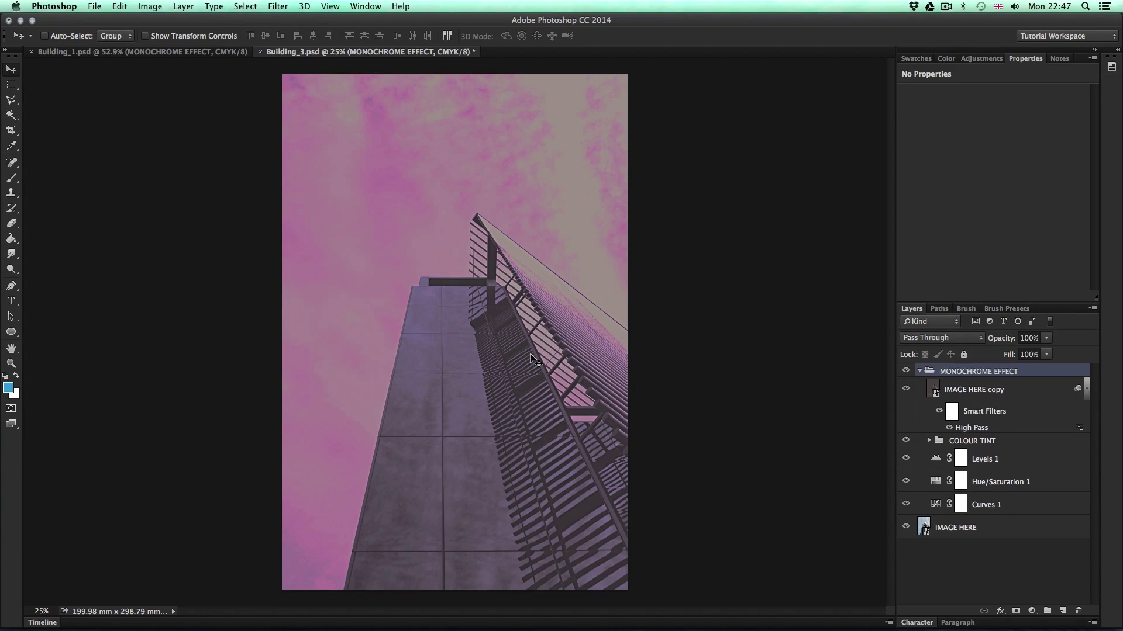
click(939, 442)
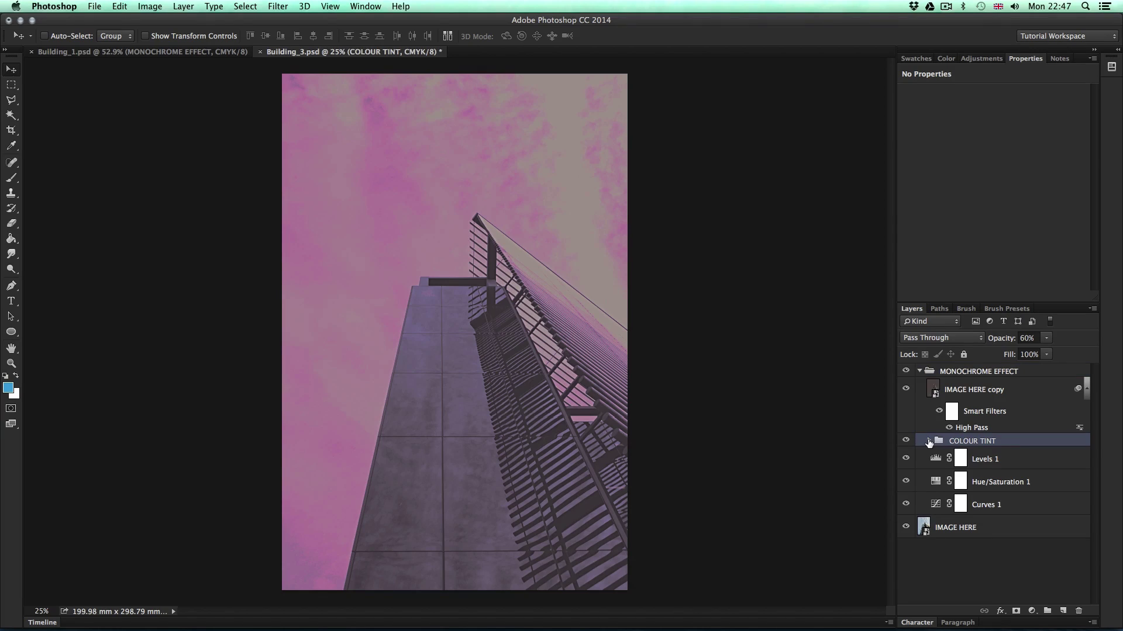
click(930, 442)
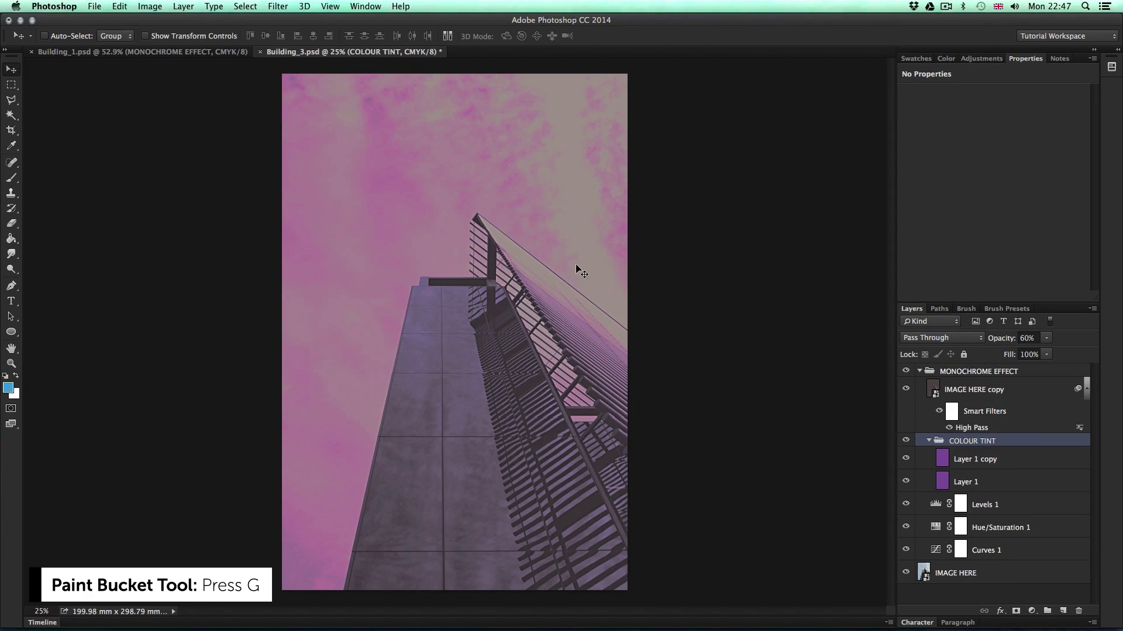
Step: Fill Layer 1 copy and Layer 1 in the COLOUR TINT group with the sampled blue using the Paint Bucket, and save the document
key(g)
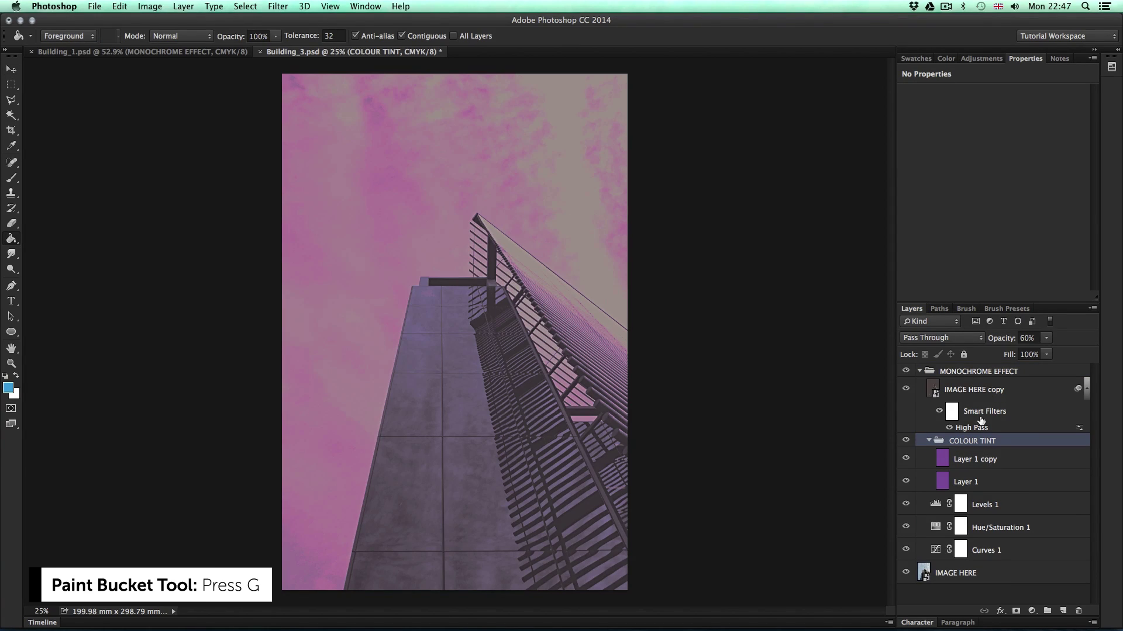
click(1018, 462)
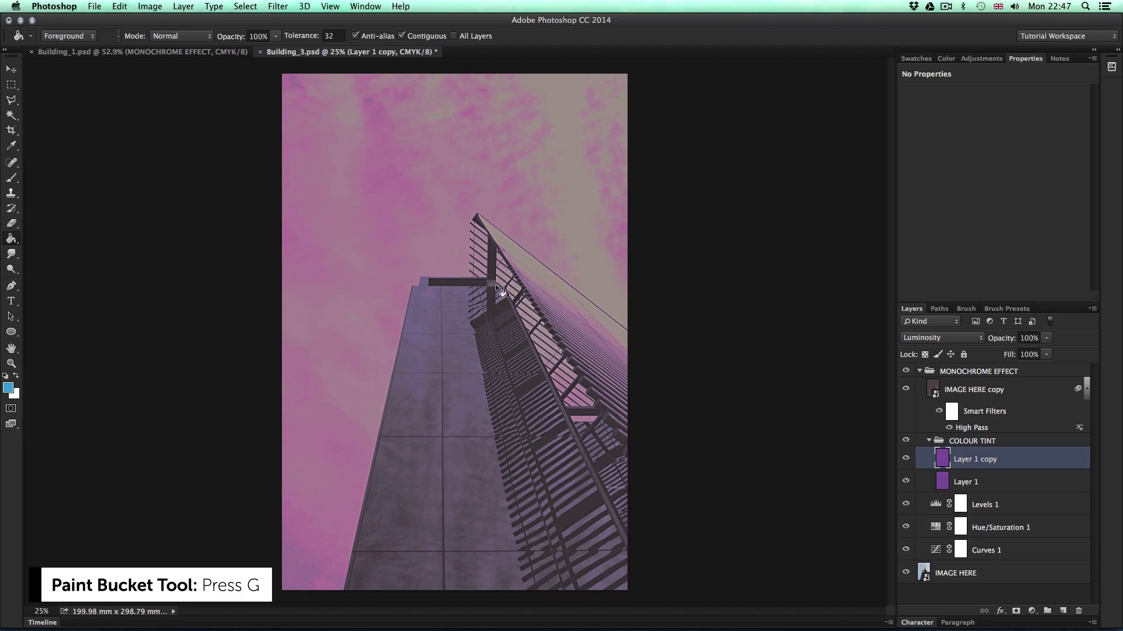
click(456, 269)
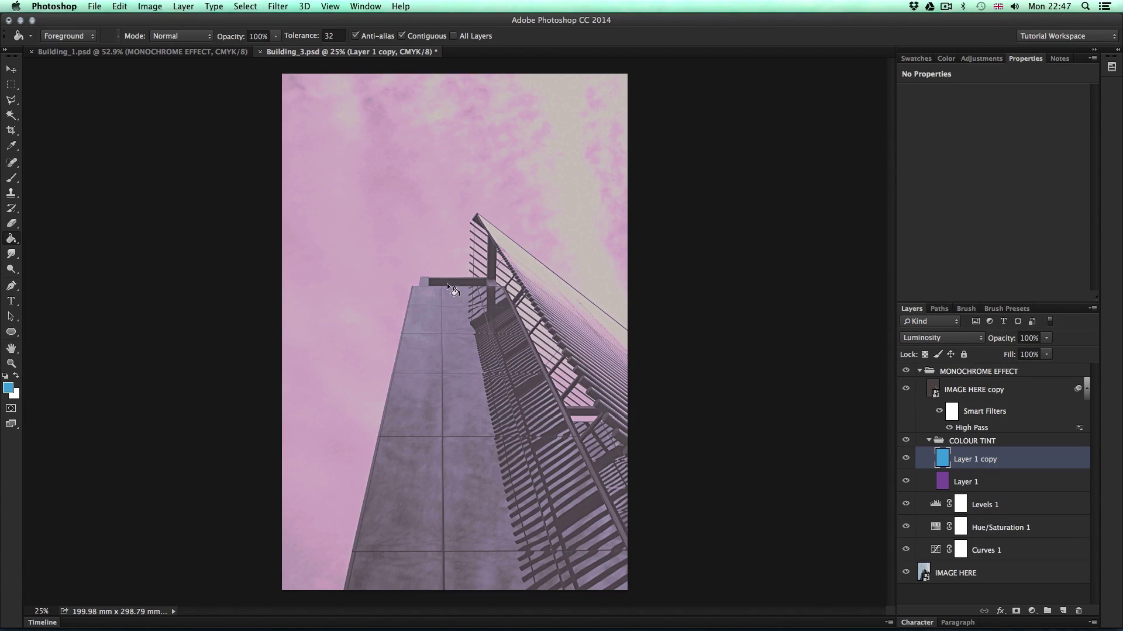
click(984, 487)
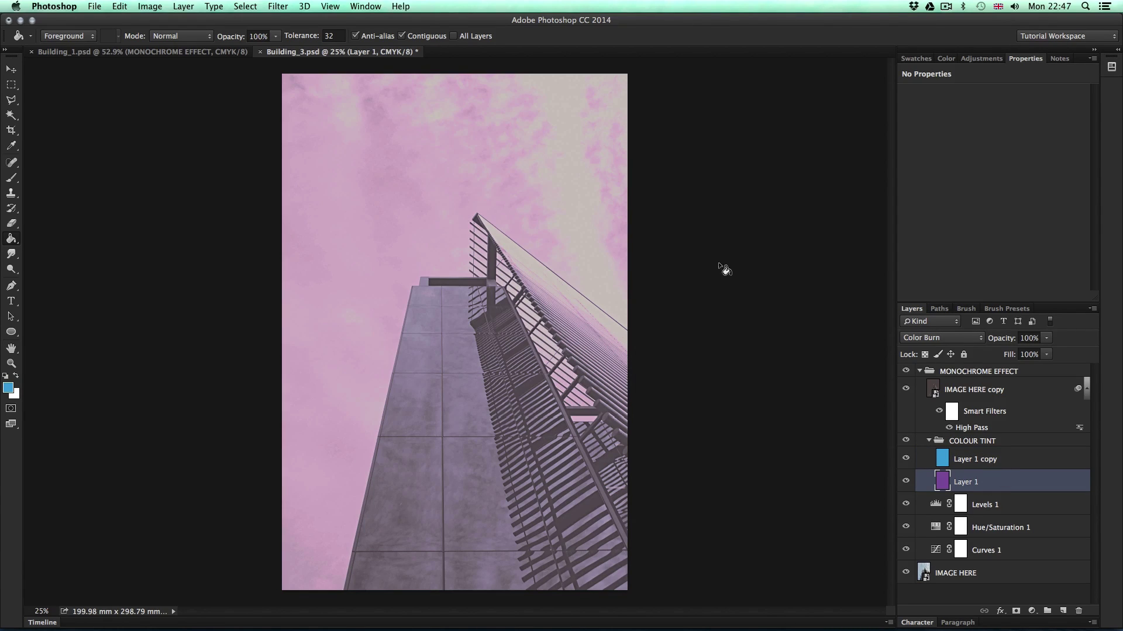
click(455, 252)
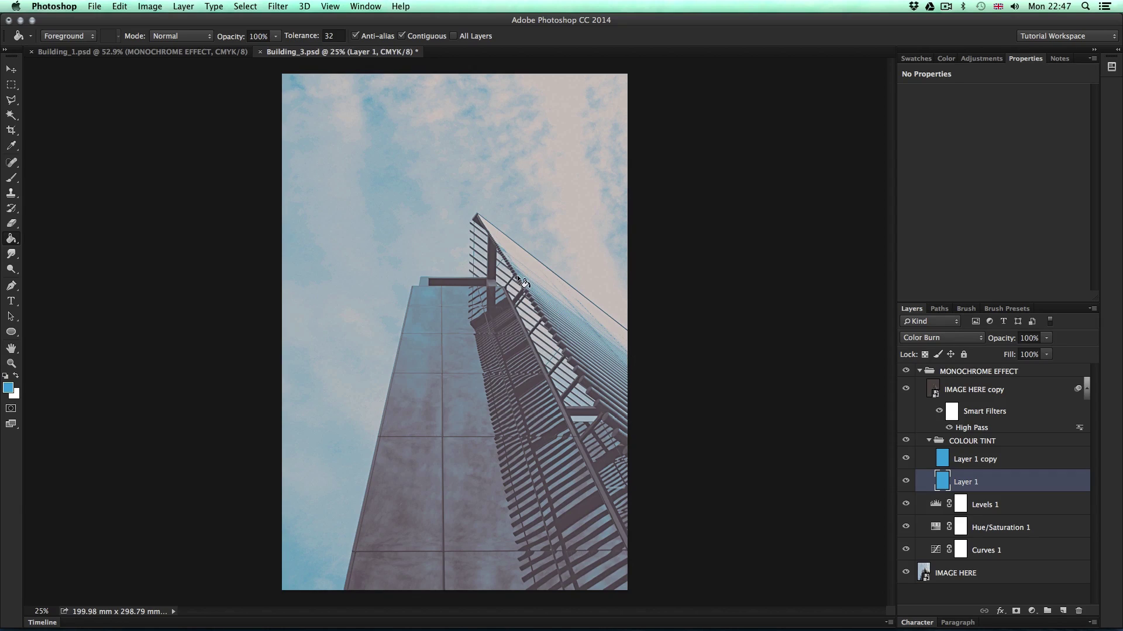
key(v)
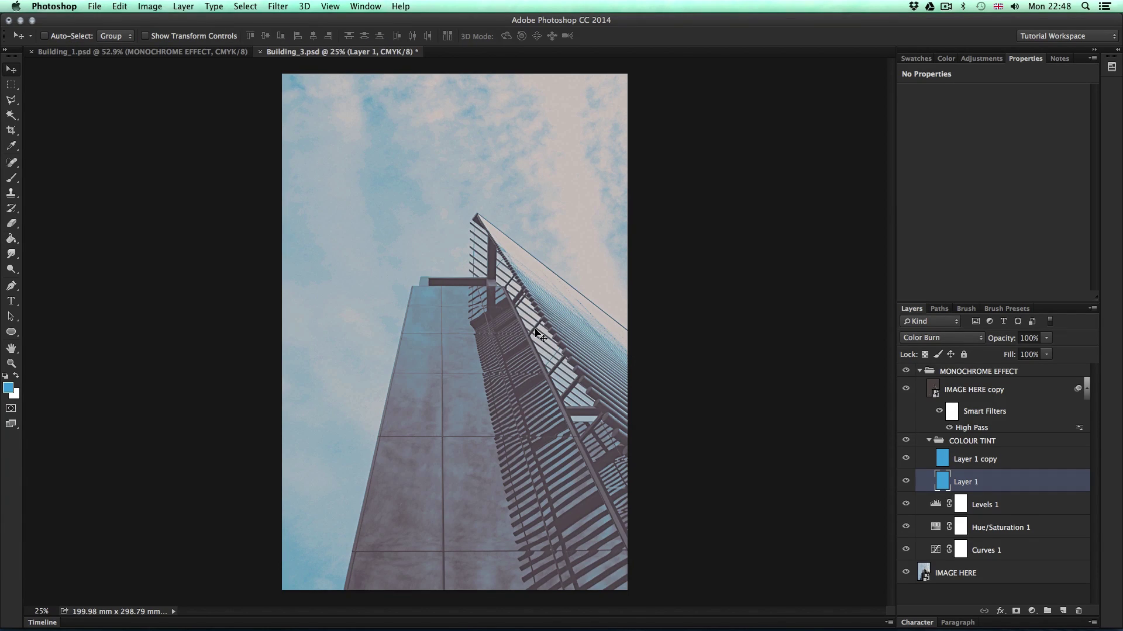
key(super+s)
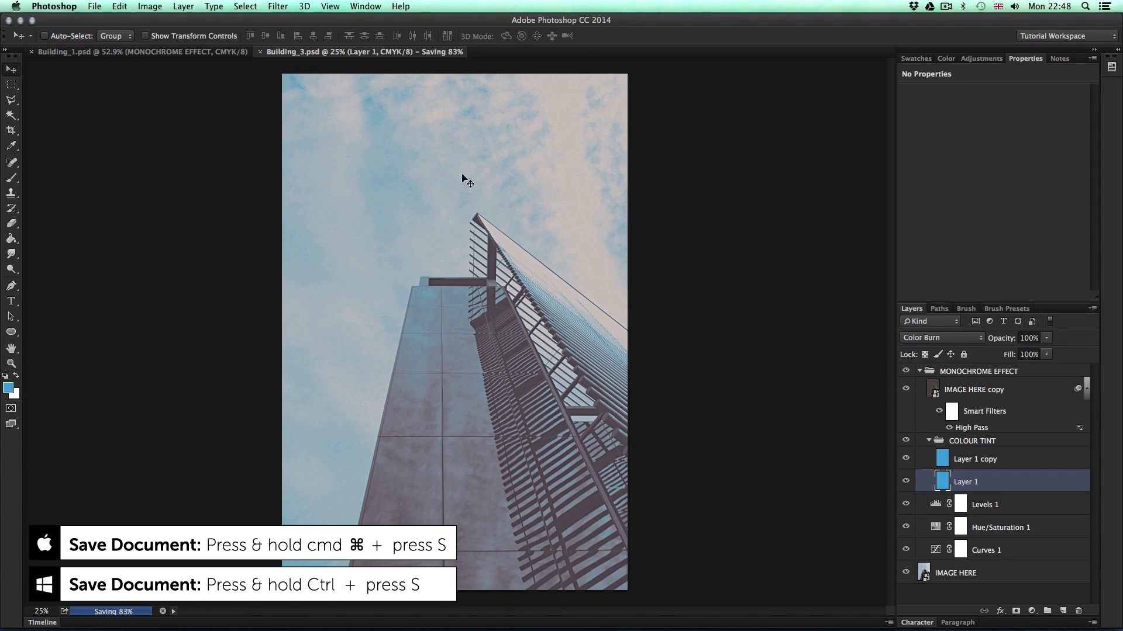
Step: Compare Building_1.psd with Building_3.psd, and collapse the COLOUR TINT and MONOCHROME EFFECT groups in Building_3.psd
click(242, 52)
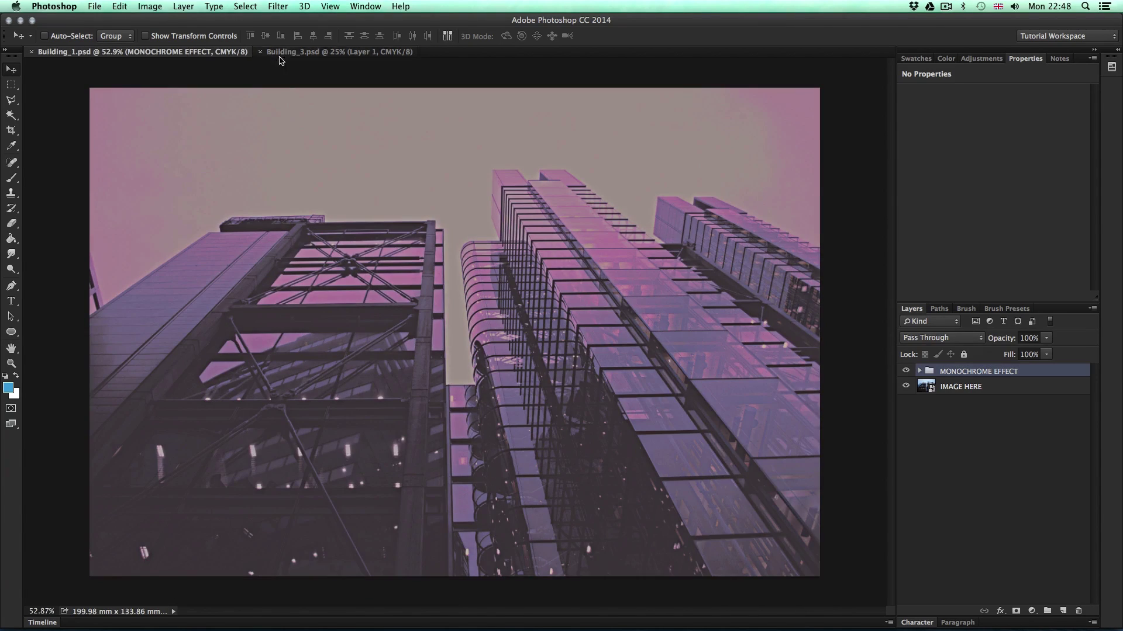
click(290, 53)
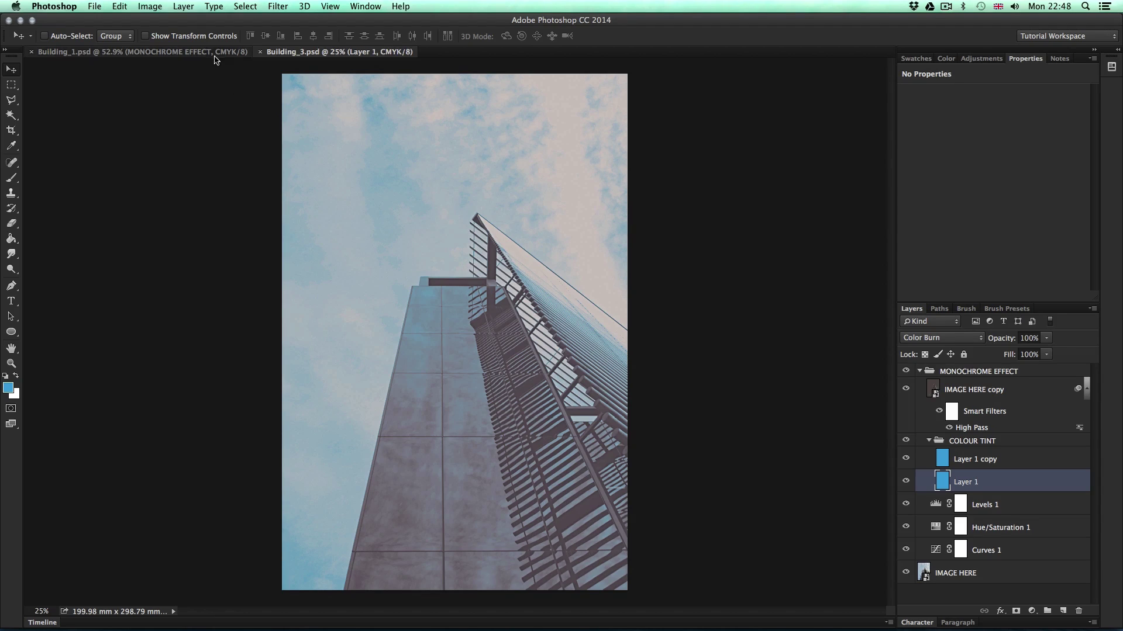
click(234, 53)
click(314, 53)
click(929, 439)
click(920, 371)
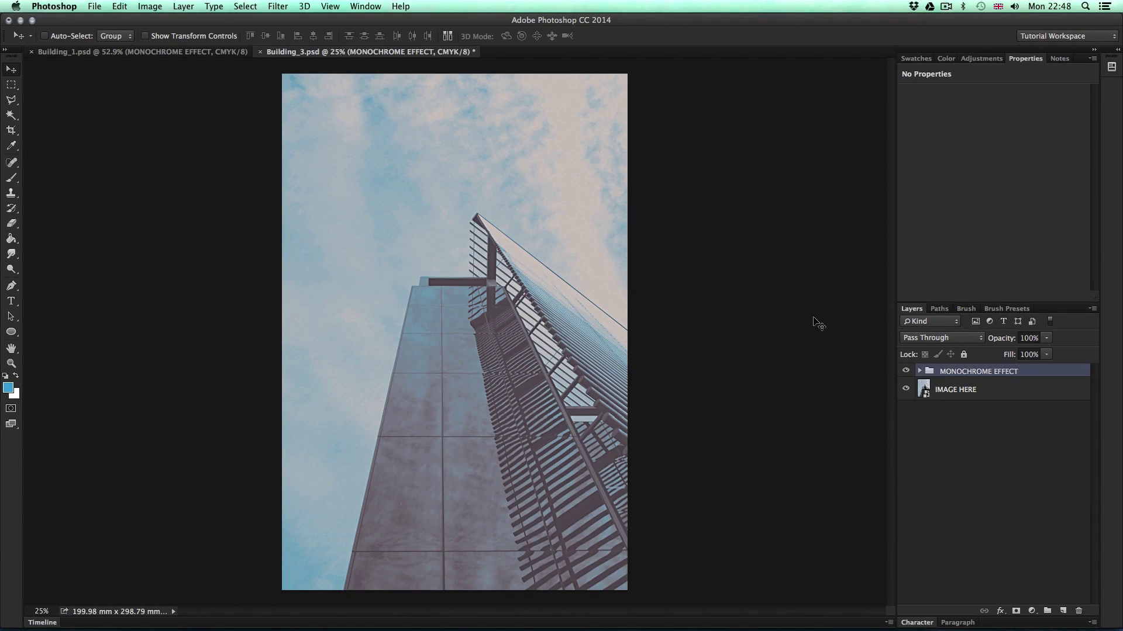